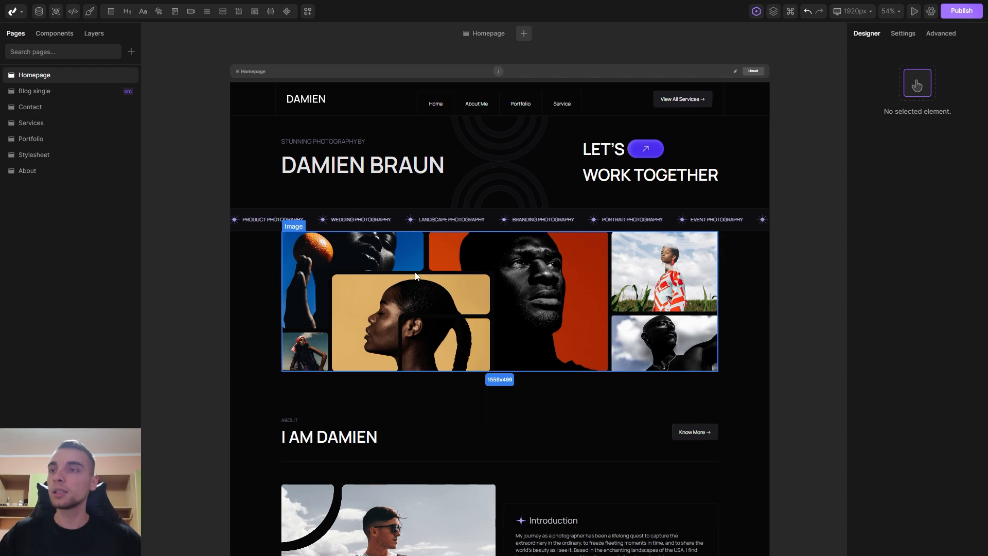
Inspect the context options of the Contact page and of the hero's Flex - Block layer
right_click(28, 140)
right_click(36, 107)
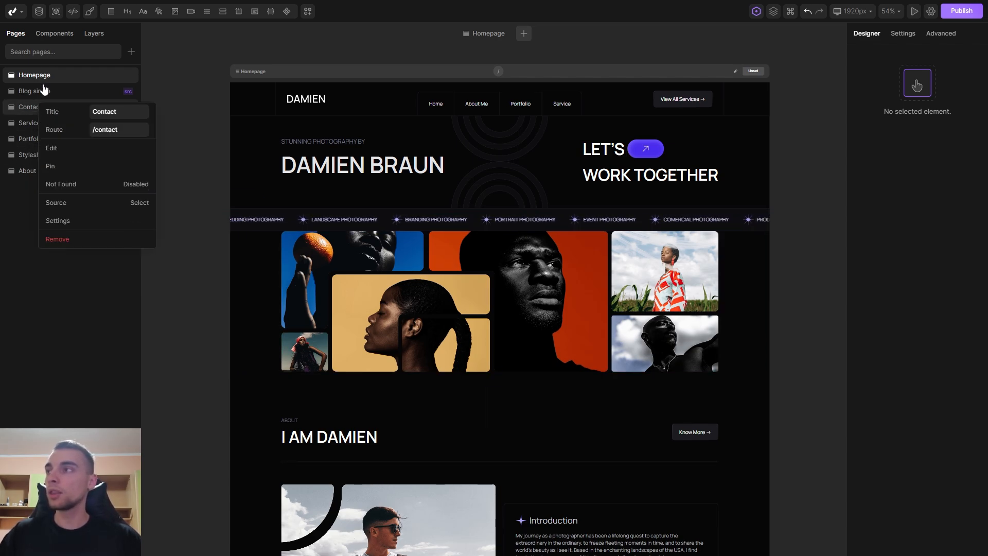
left_click(93, 33)
right_click(55, 116)
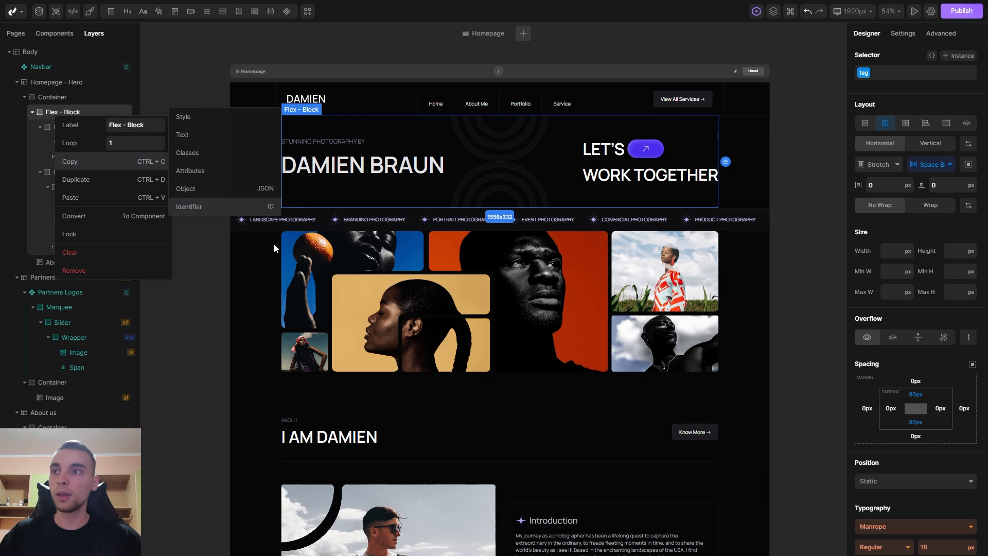
Inspect the context options of the photo collage image and of its Cover size setting
right_click(458, 304)
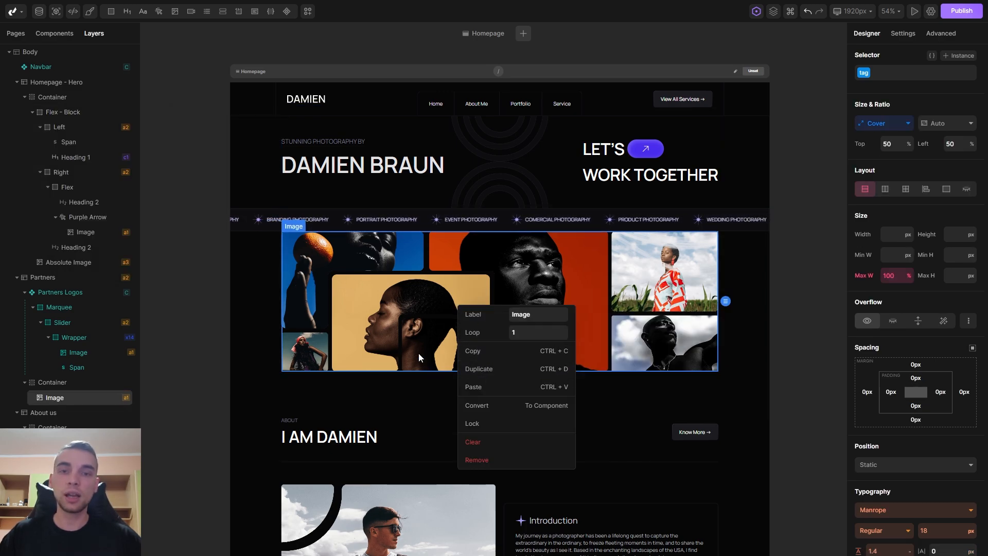
left_click(810, 277)
right_click(890, 128)
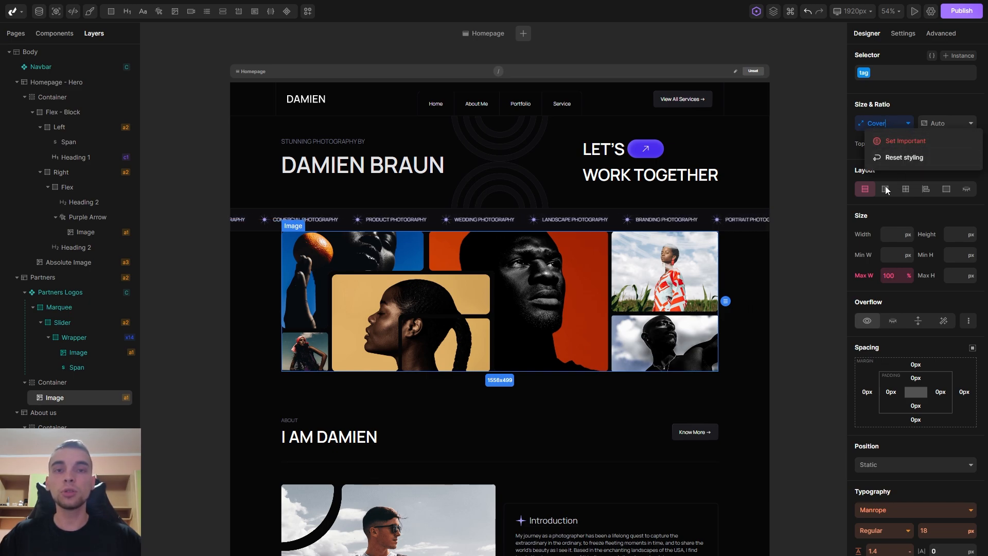
left_click(800, 246)
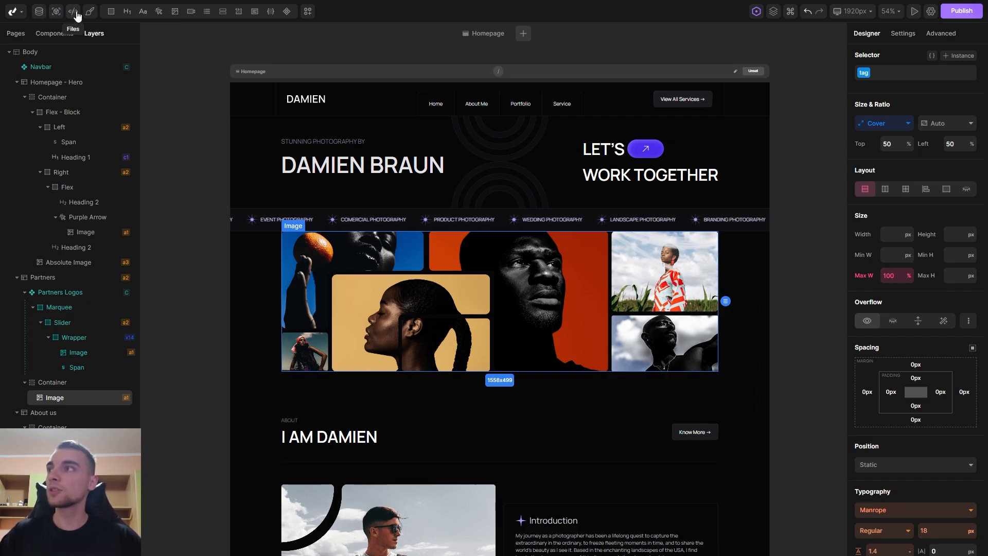
Review the project's files and its saved style classes and colors
left_click(73, 12)
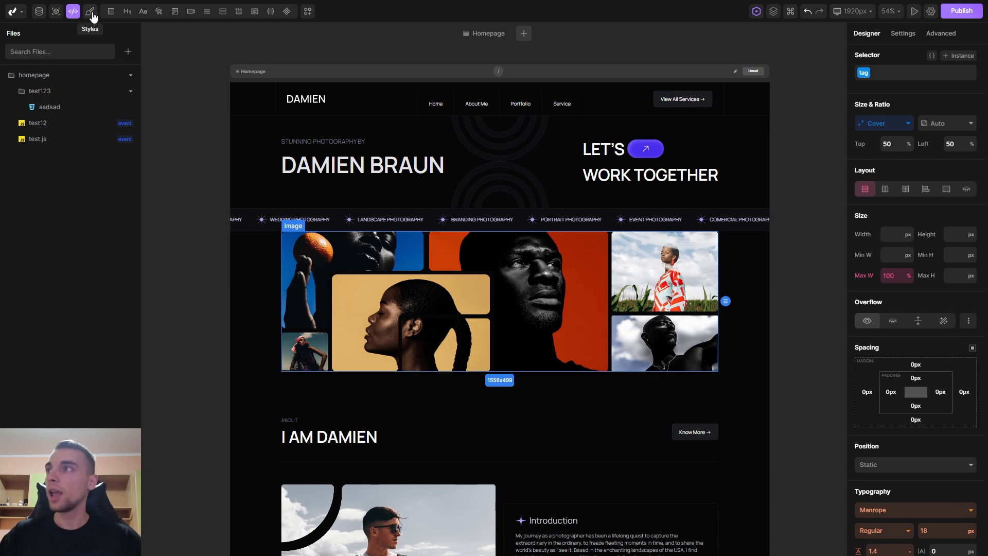
left_click(91, 12)
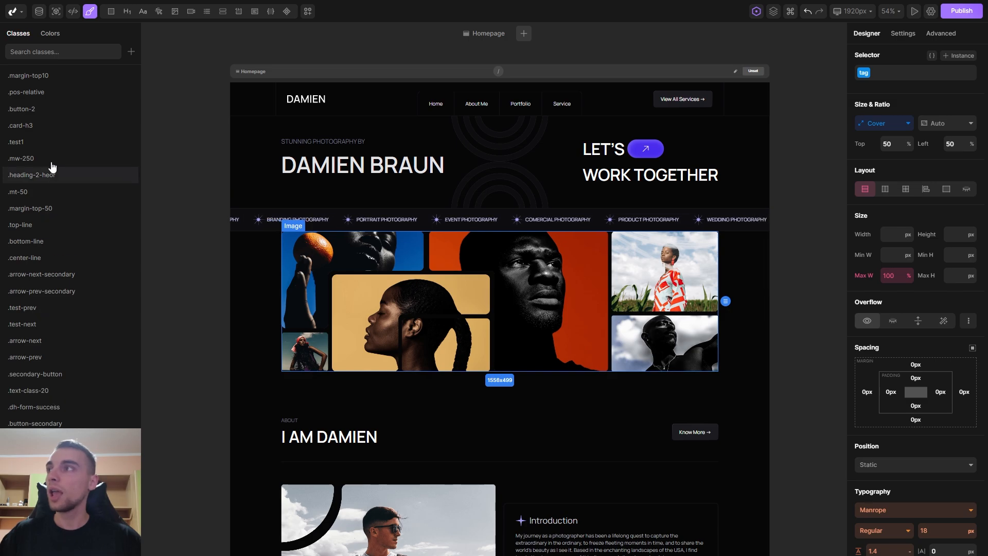
left_click(49, 34)
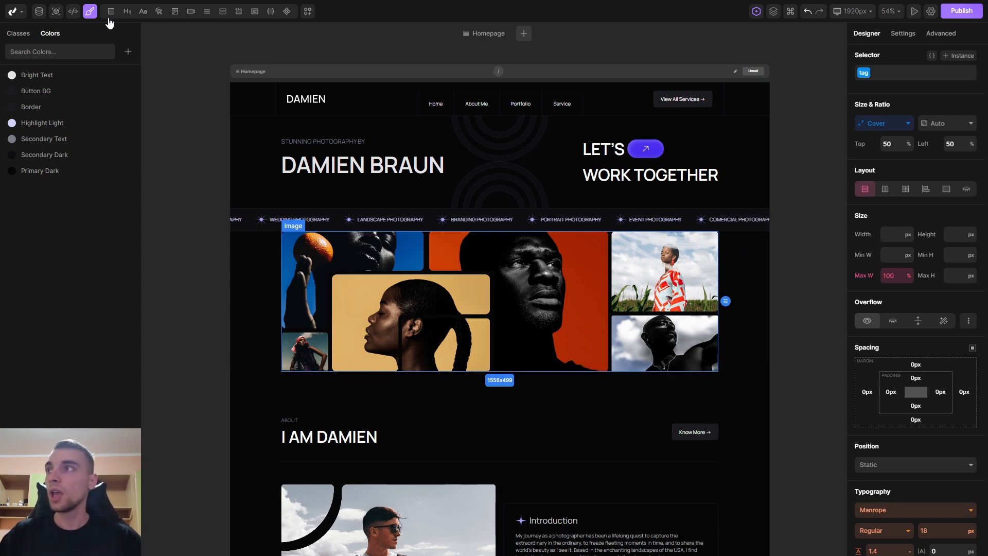
Insert a Div after the hero's Heading 1 and remove it again
mouse_move(133, 16)
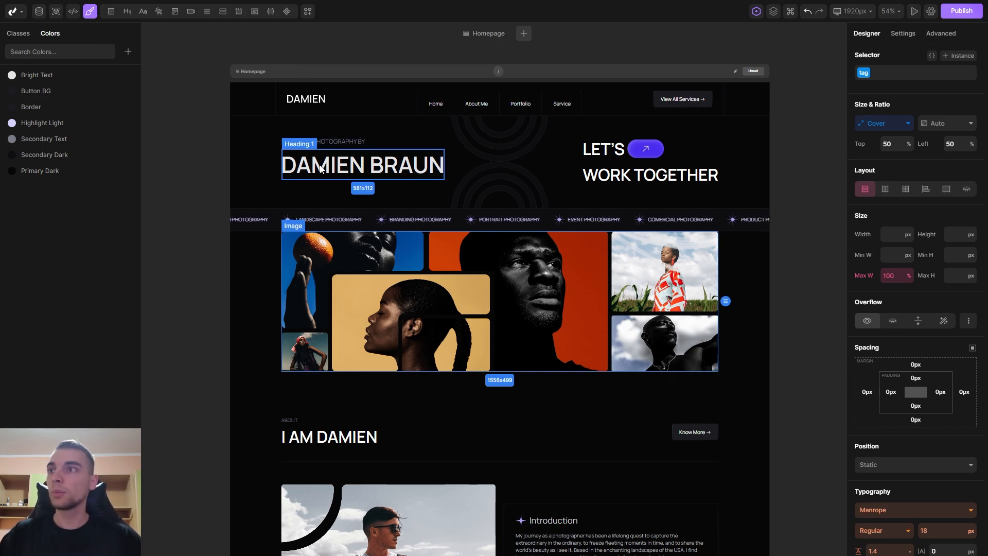
left_click(320, 169)
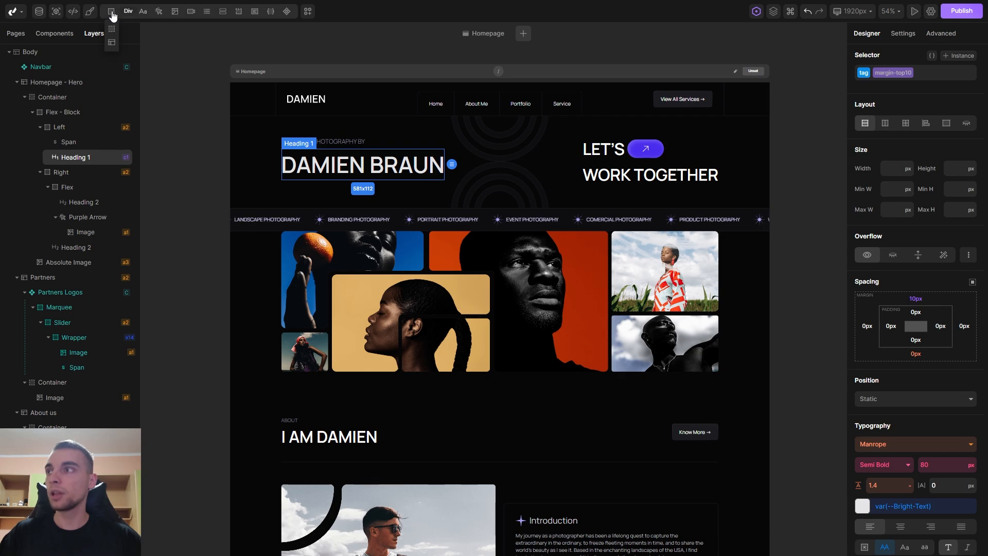
left_click(112, 14)
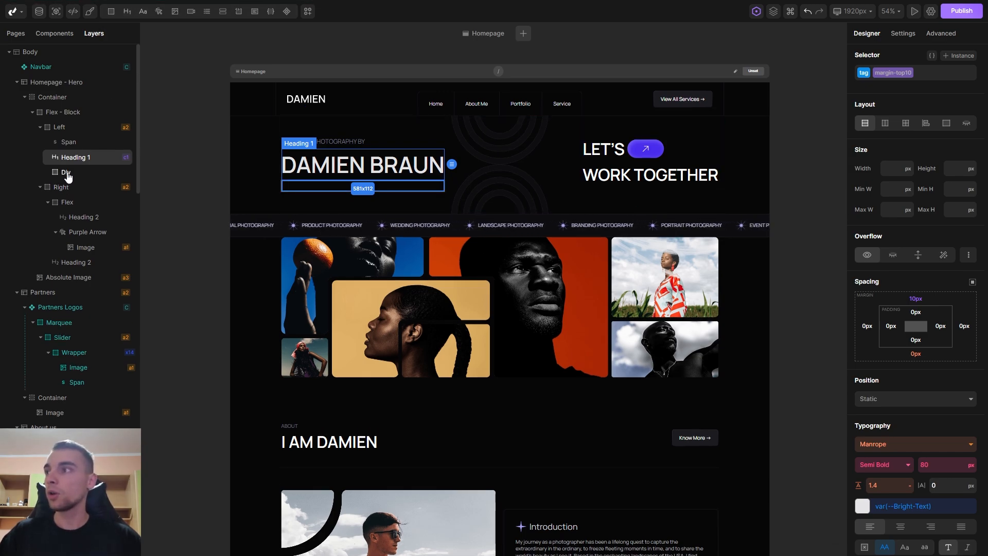
right_click(67, 176)
left_click(82, 321)
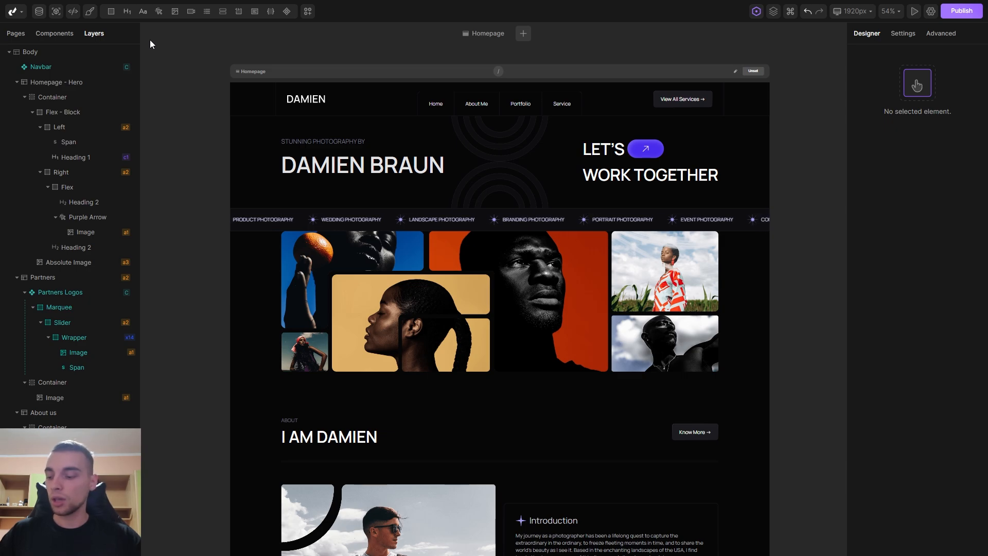
Search the available tags for "aside", broaden the search to "a", and close the search
key("ctrl+k")
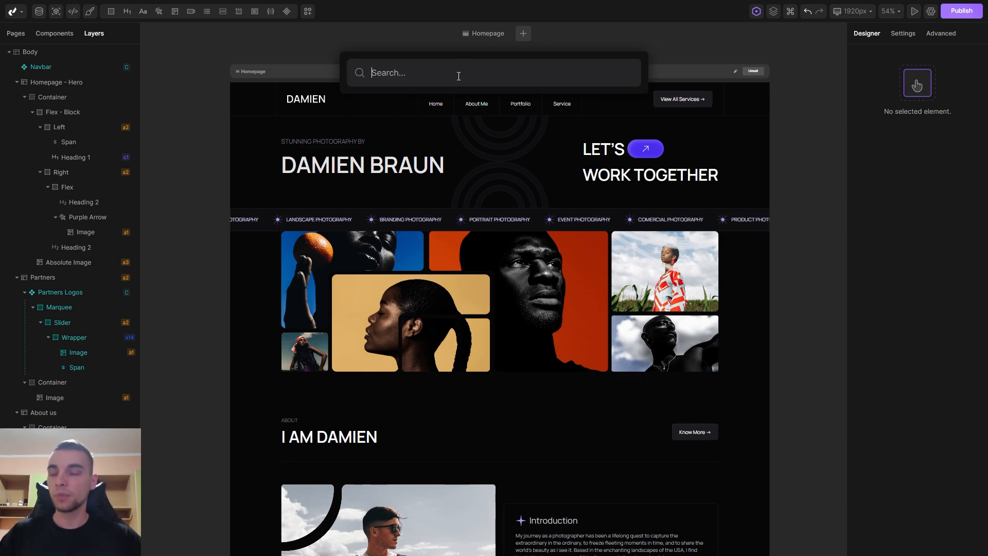
type("aside")
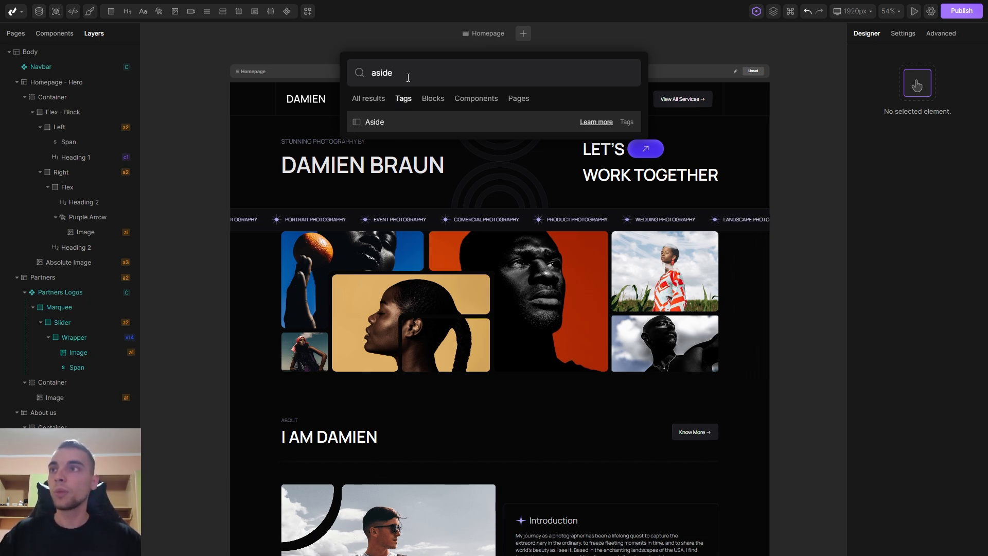
key("BackSpace")
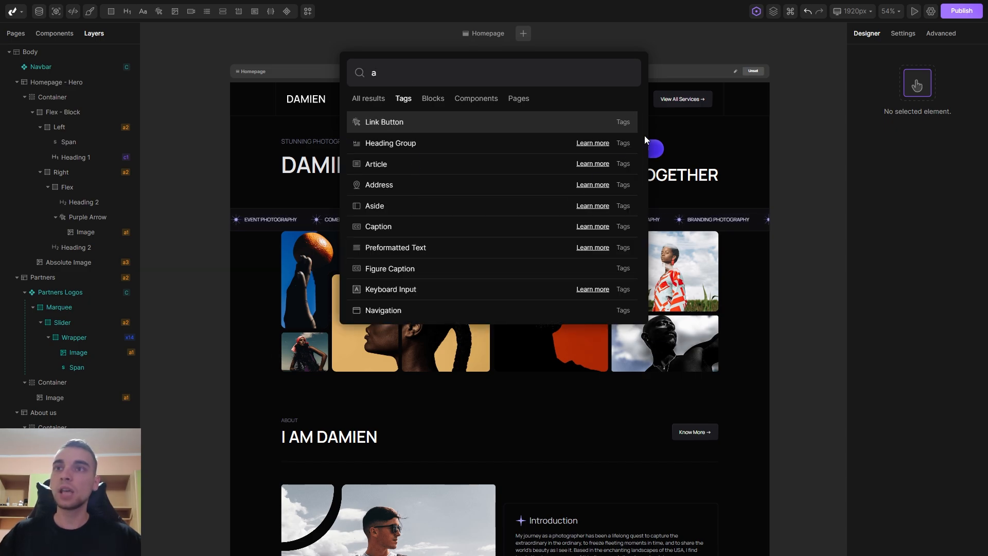
scroll(638, 139, "down", 2)
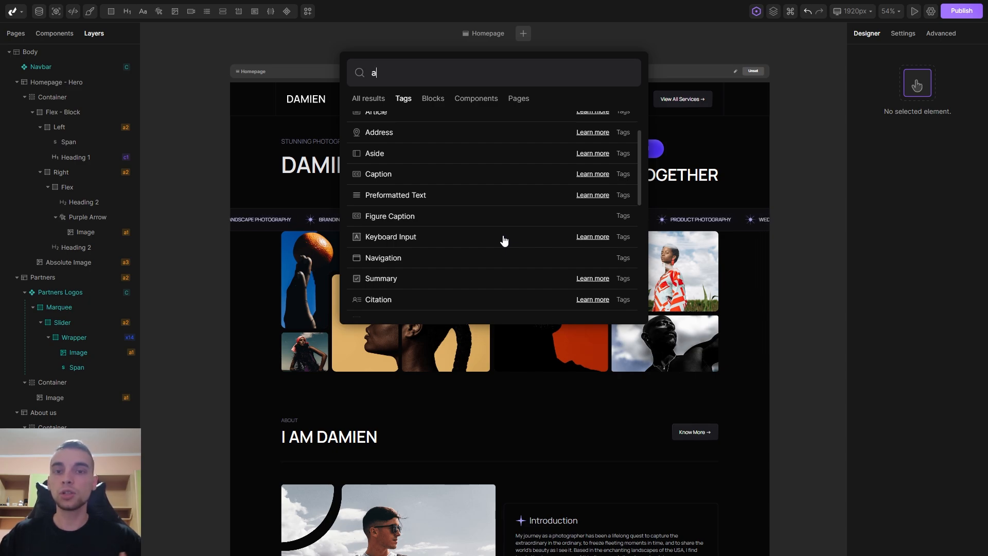
left_click(165, 103)
Try converting the hero's Right block to a Link Button and undo the conversion
mouse_move(117, 17)
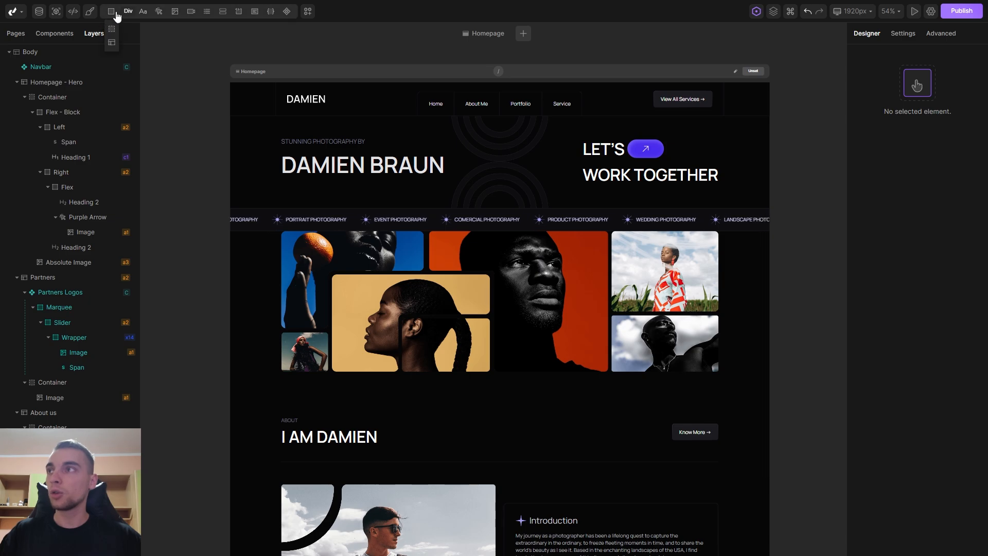
left_click(350, 170)
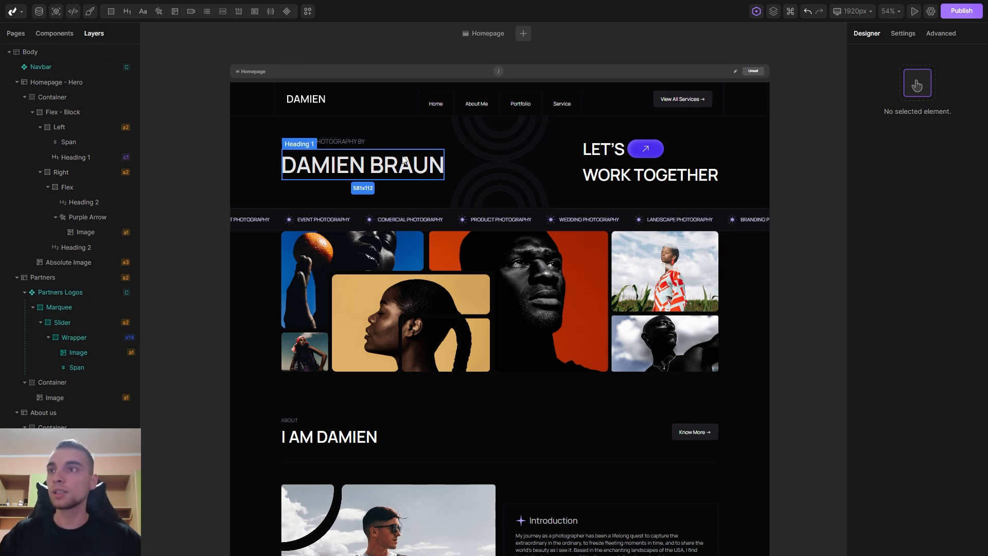
left_click(61, 172)
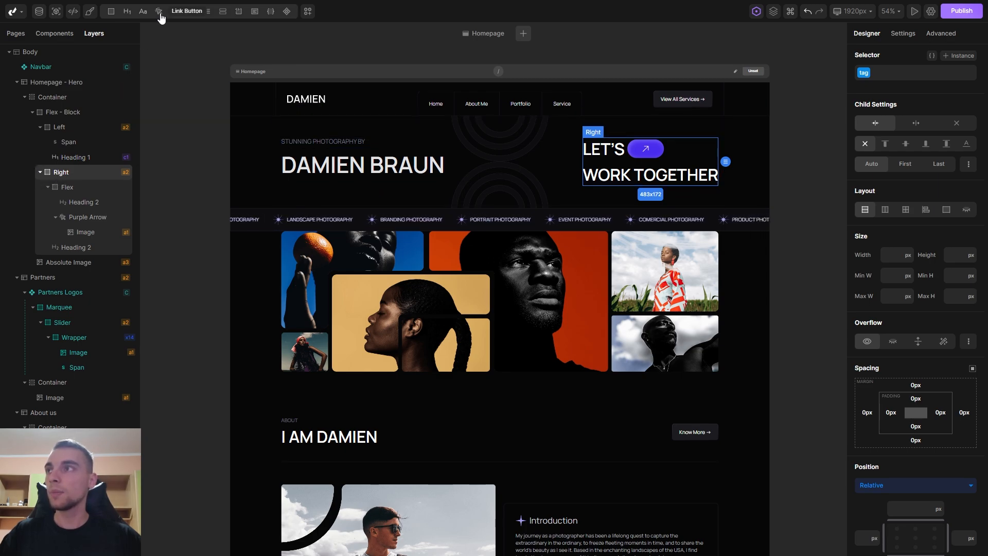
left_click(160, 12)
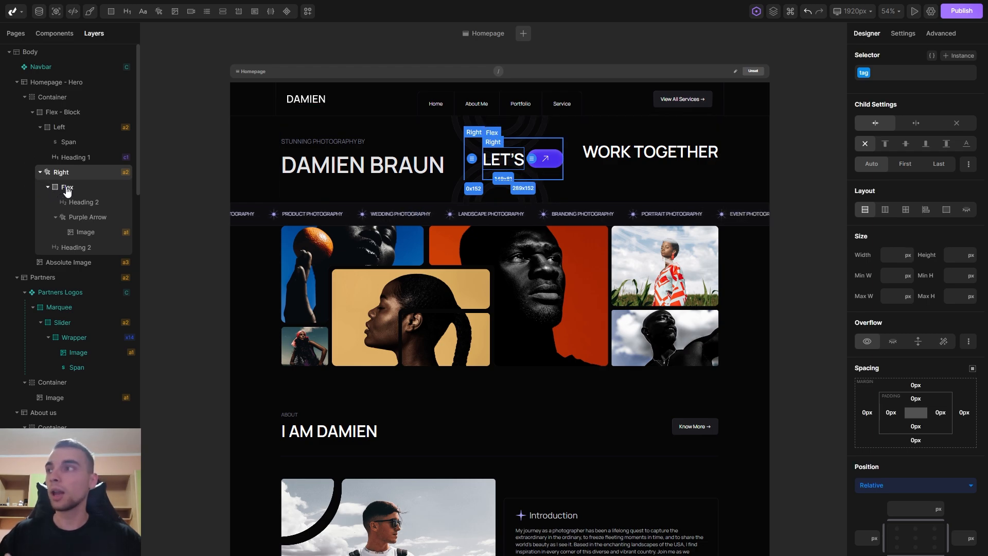
mouse_move(111, 17)
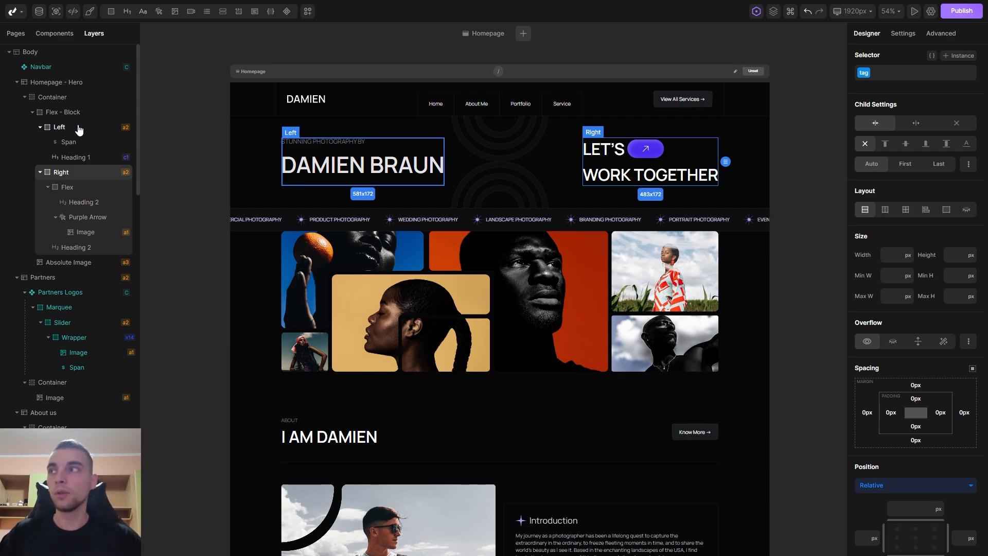
Browse the ready-made libraries of blocks, elements and wireframes
left_click(307, 12)
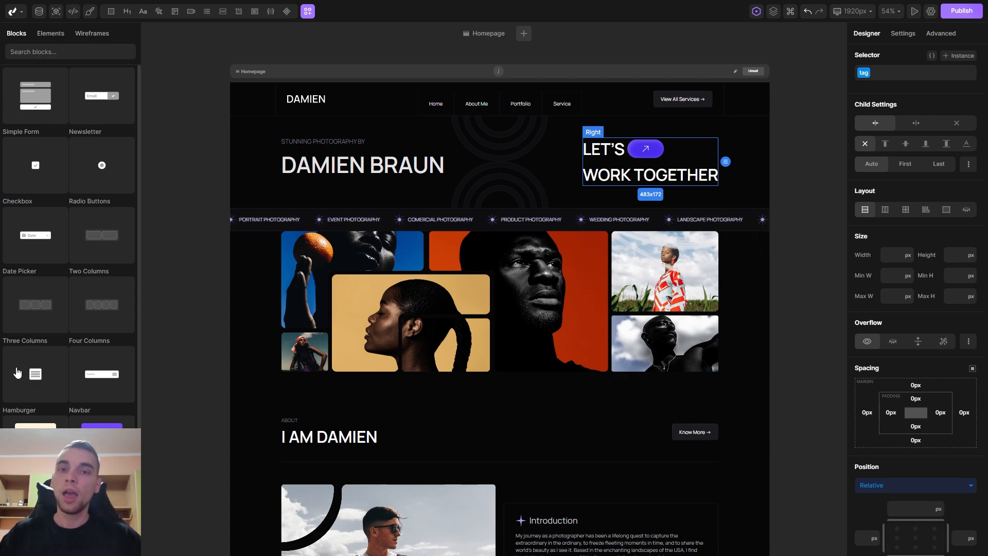
left_click(51, 34)
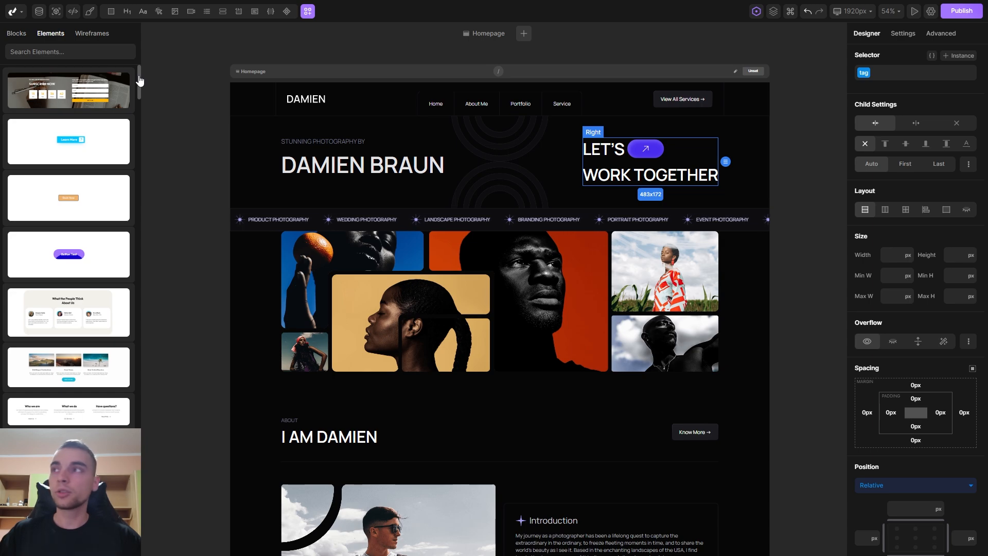
left_click(97, 35)
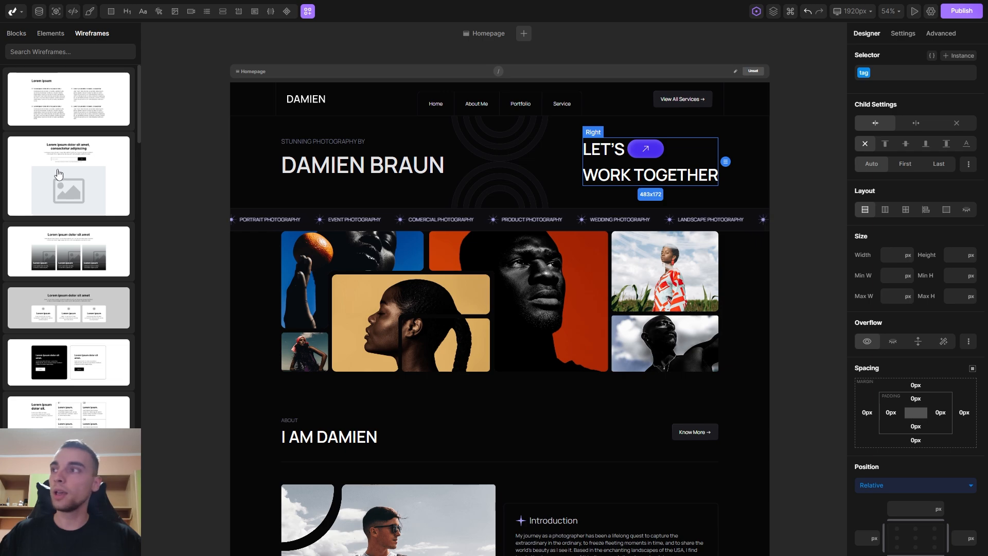
Insert the wireframe with centered heading, form and large image below the hero, and remove the inserted section
left_click_drag(59, 174, 398, 200)
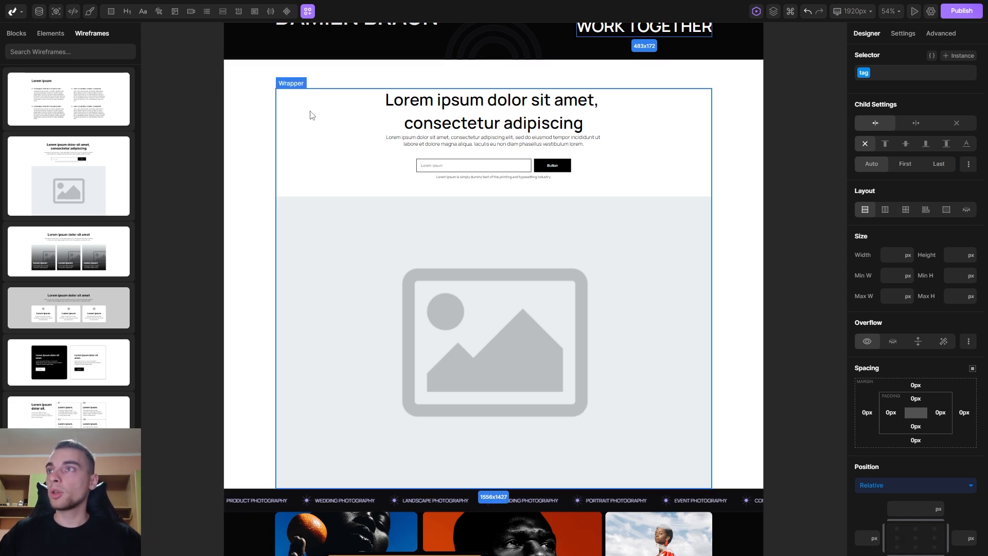
left_click(247, 73)
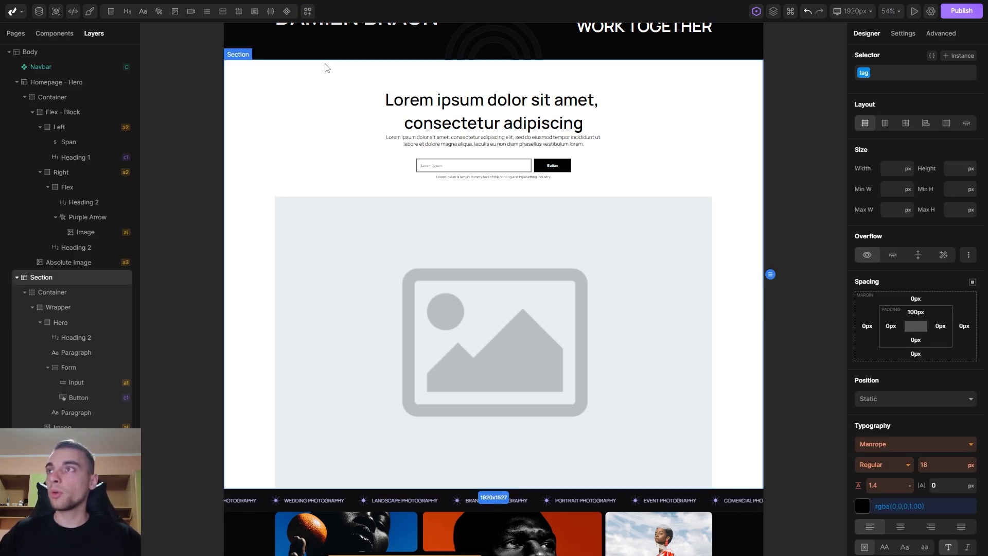
right_click(246, 76)
left_click(260, 227)
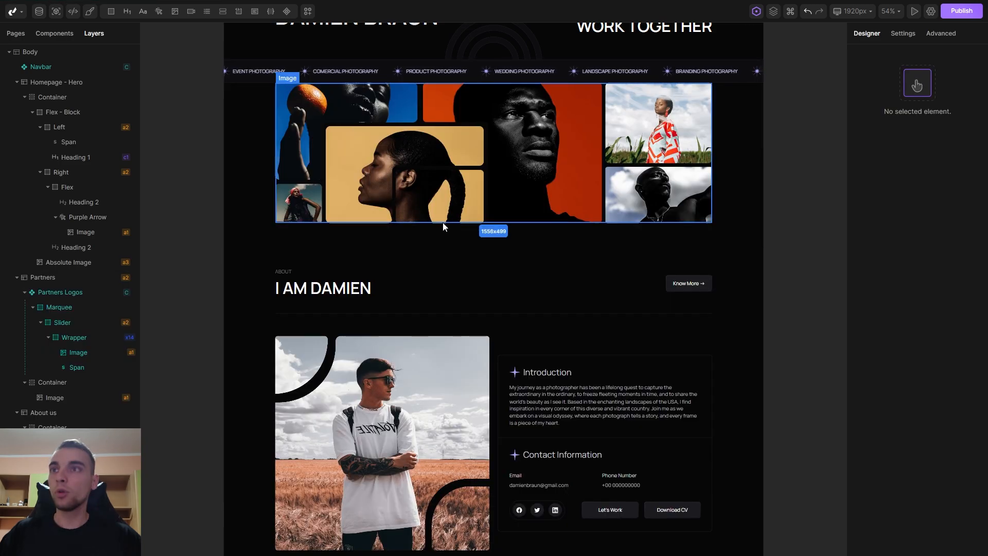
scroll(445, 227, "up", 3)
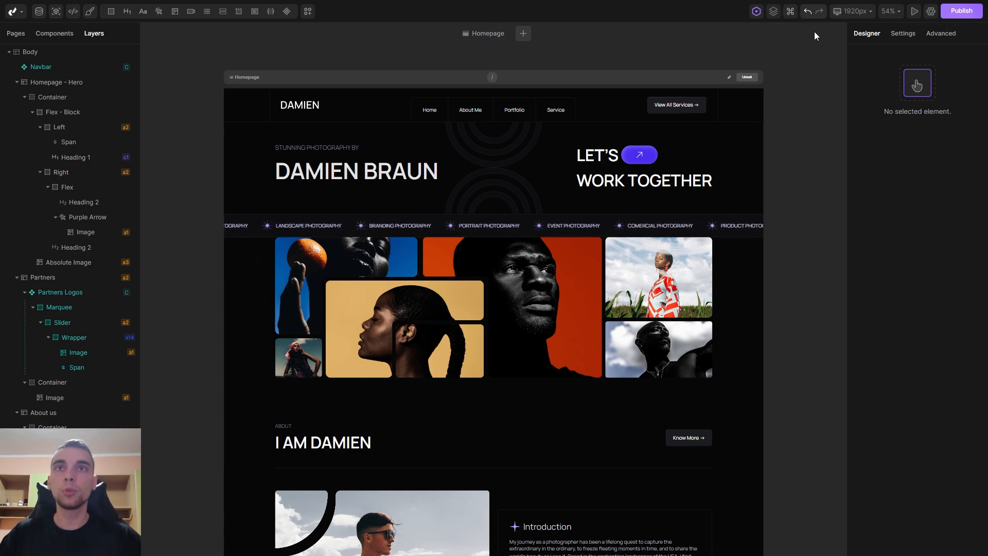
Start adding a custom breakpoint of 1440 pixels and cancel it
left_click(861, 21)
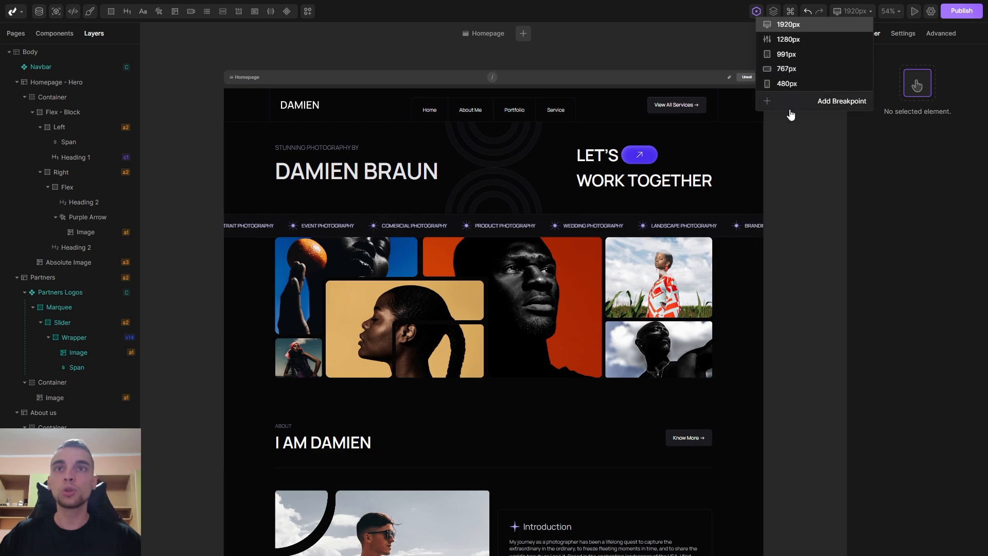
left_click(806, 103)
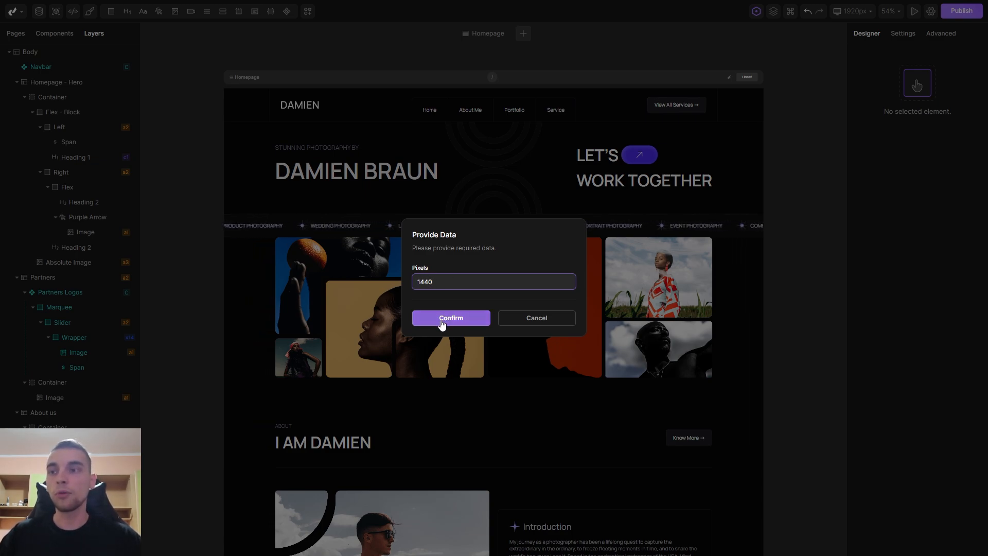
left_click(533, 317)
Check the homepage layout at the 991px breakpoint and return to 1920px
left_click(853, 11)
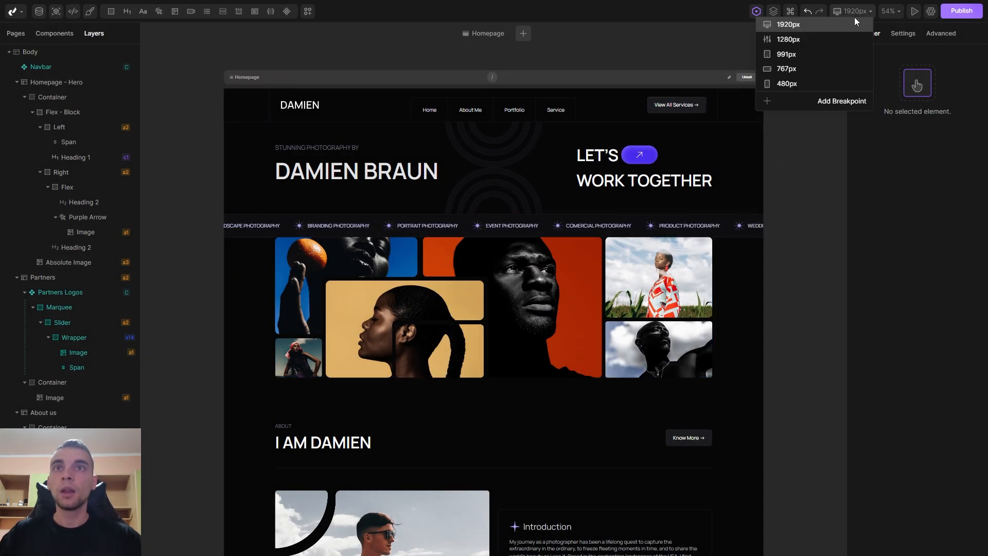
left_click(784, 55)
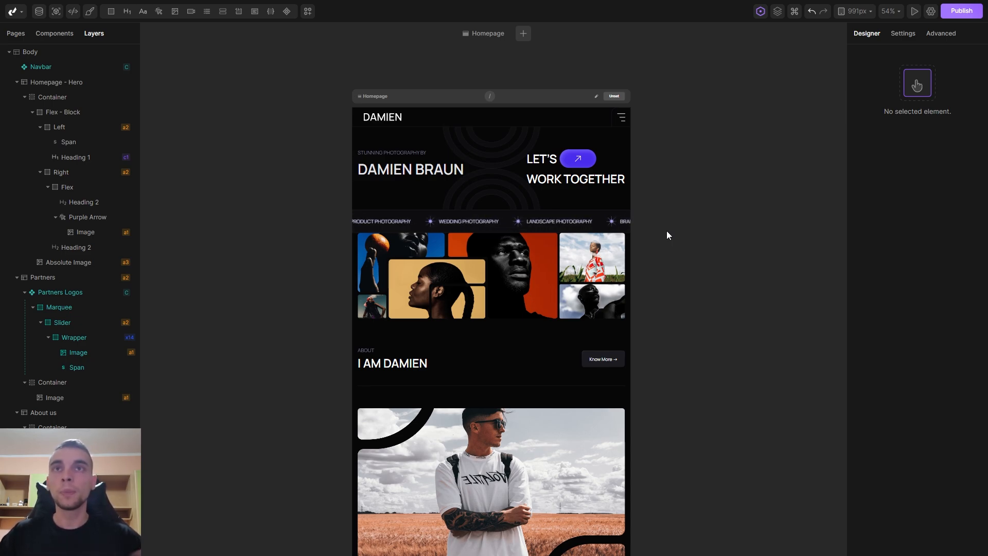
left_click(854, 11)
left_click(841, 24)
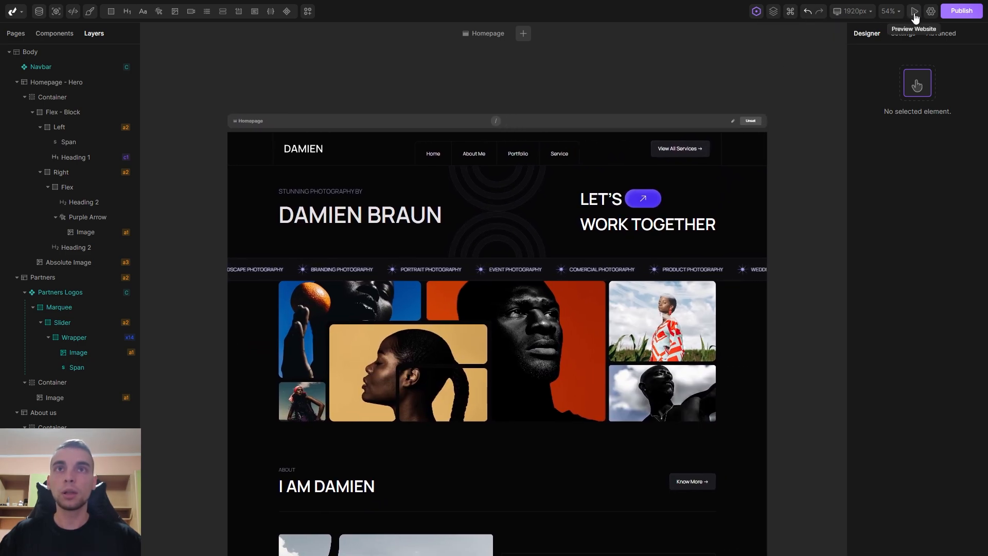
Preview the website's homepage and expand the preview to full screen
left_click(915, 11)
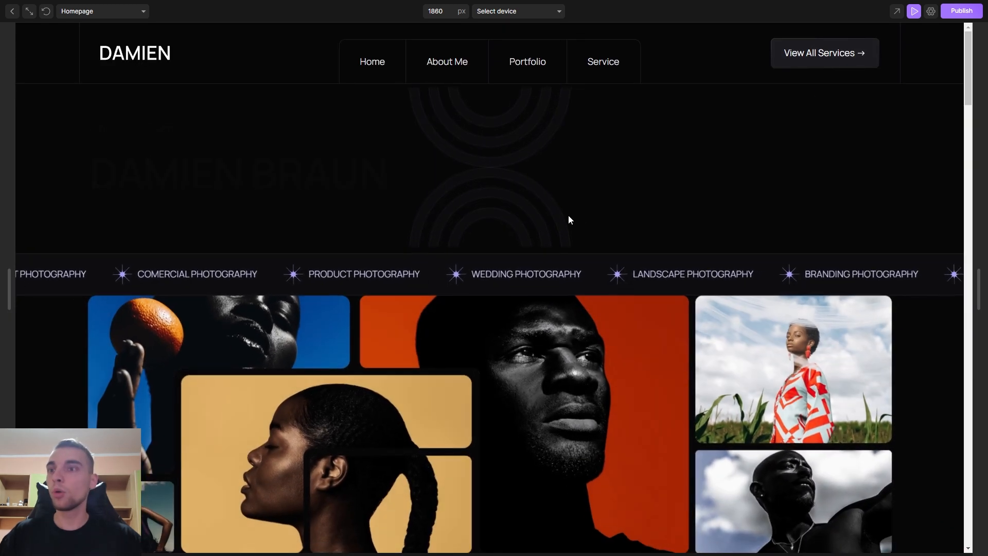
left_click(29, 12)
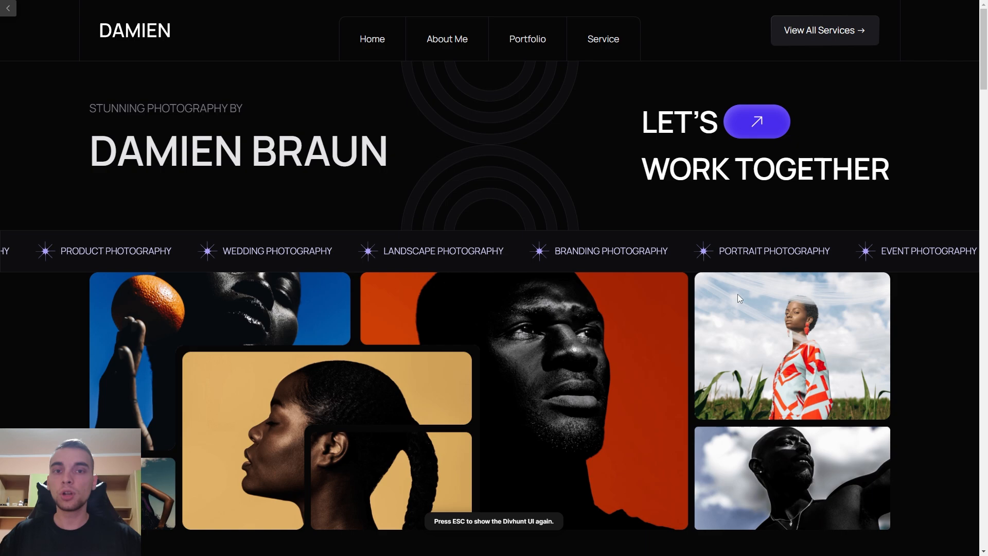
Exit the full-screen preview and reload the previewed homepage
left_click(9, 9)
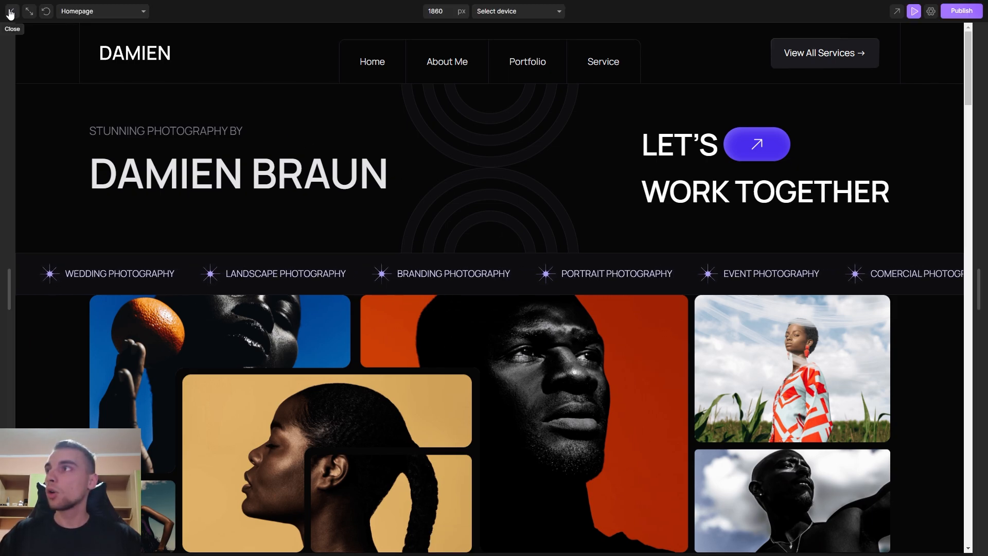
left_click(47, 16)
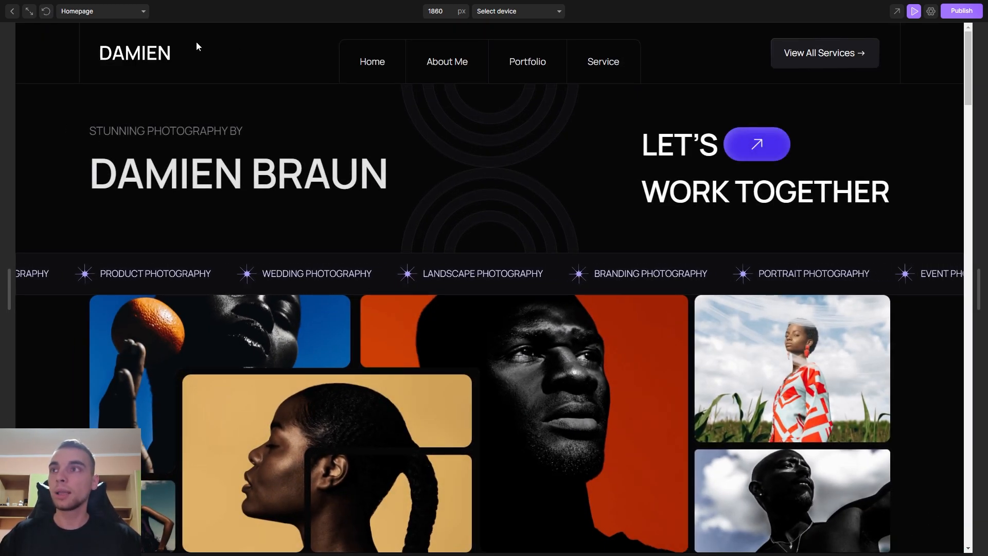
left_click(45, 10)
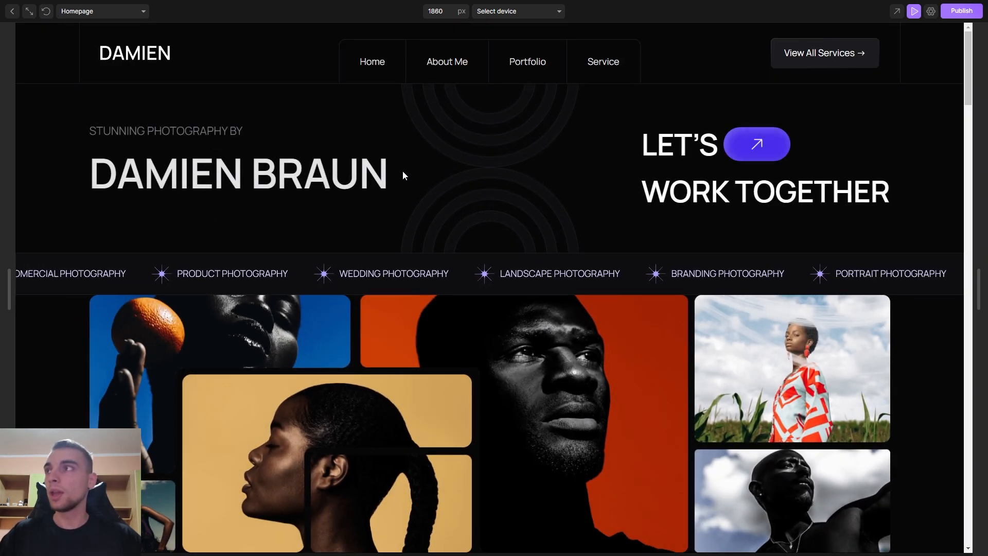
Switch the previewed page to Portfolio, and from there to About
left_click(102, 13)
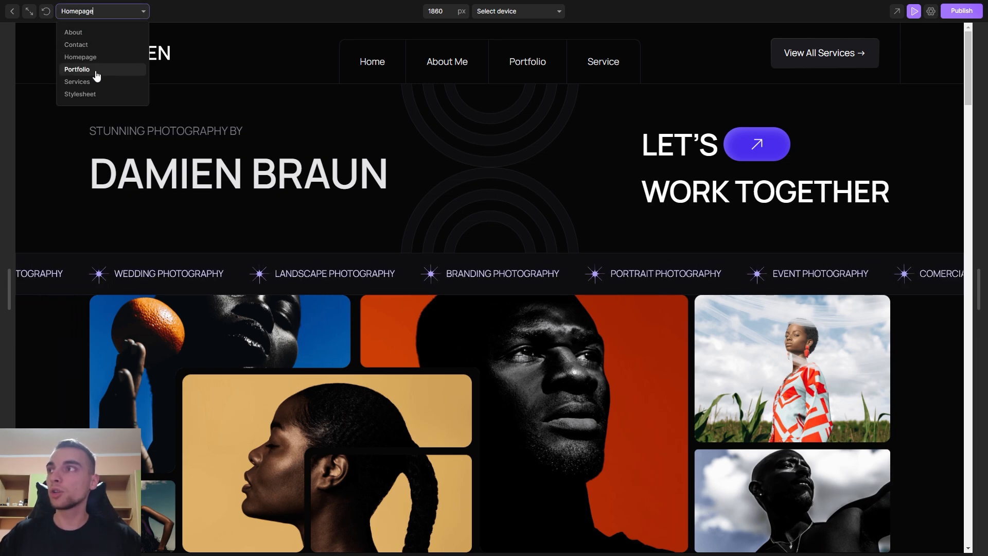
left_click(97, 69)
left_click(99, 14)
left_click(93, 33)
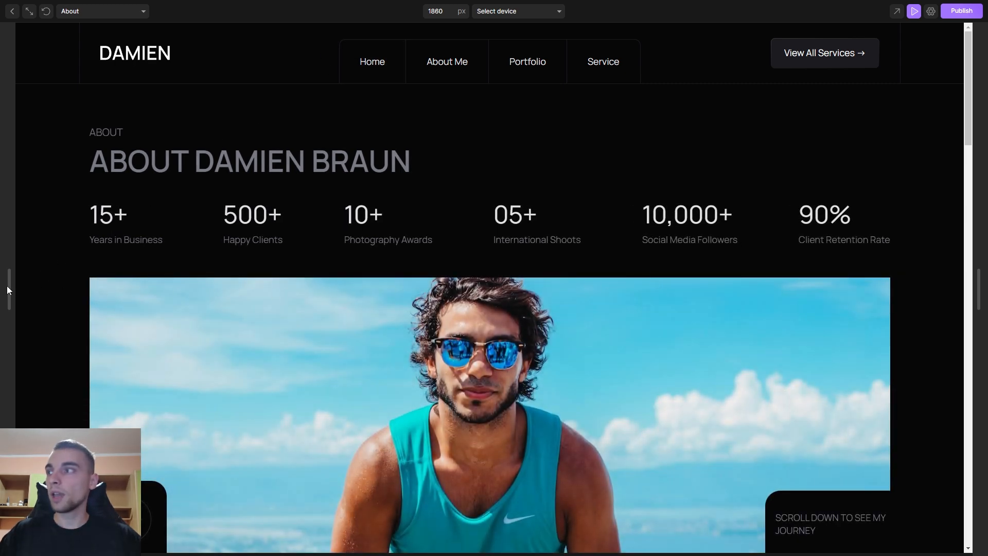
Narrow the About page preview to about 1180 px, and set its width to exactly 1440 px
left_click_drag(8, 284, 183, 282)
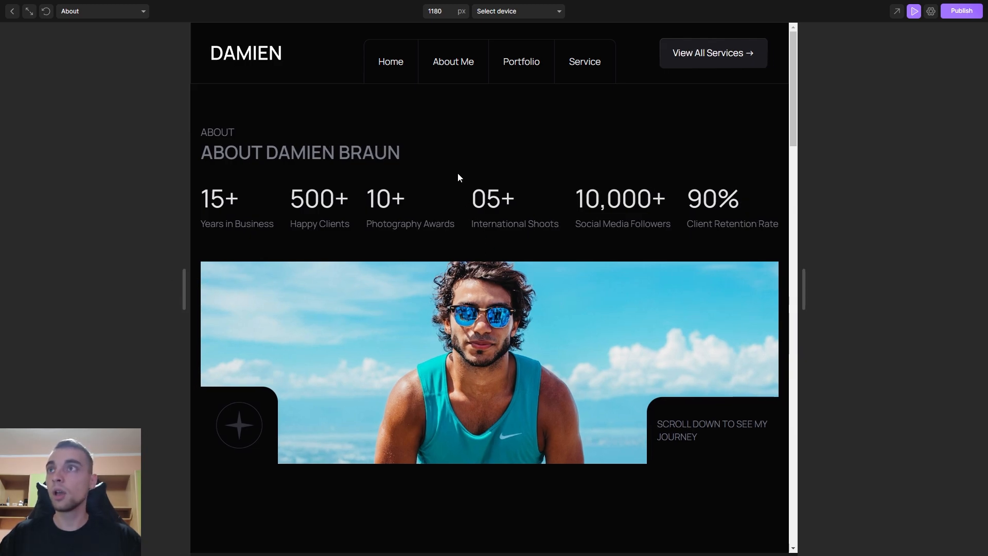
left_click(448, 14)
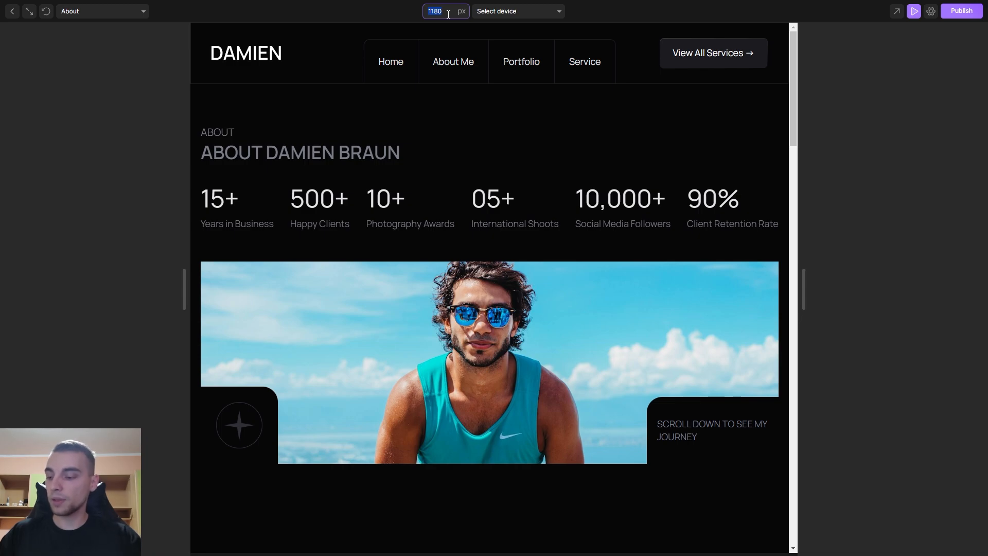
type("1440")
key("Return")
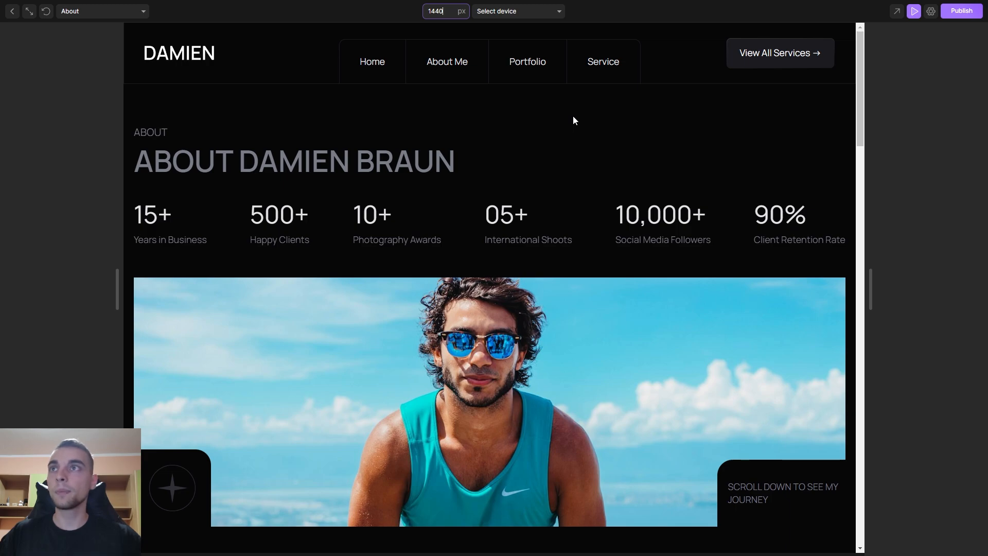
Preview the About page at the iPhone 11 and Standard Laptop device sizes
left_click(537, 14)
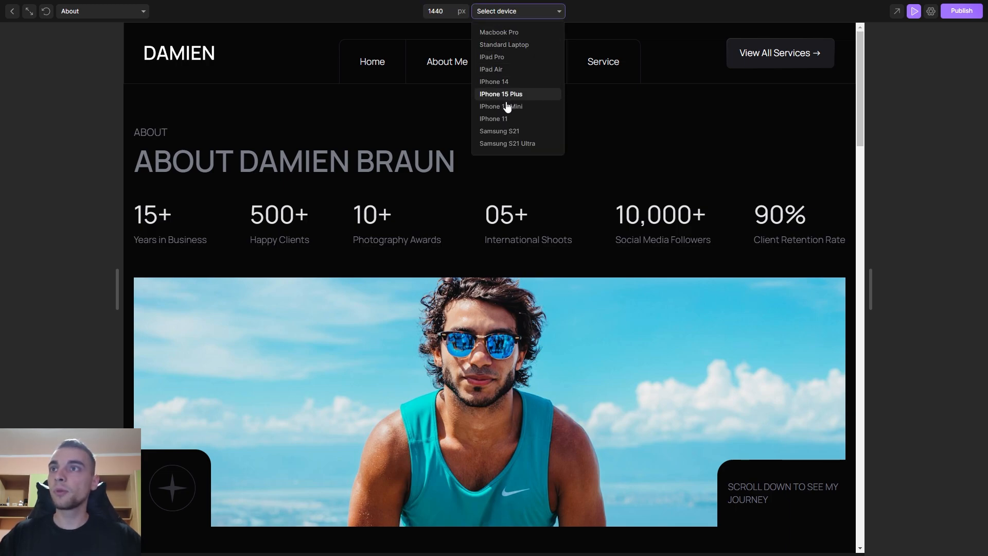
left_click(517, 121)
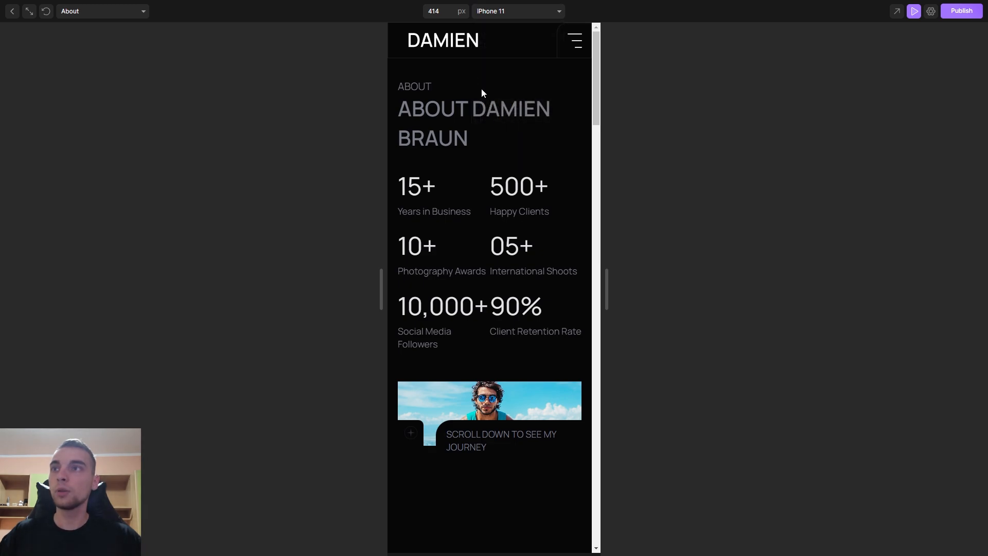
left_click(489, 13)
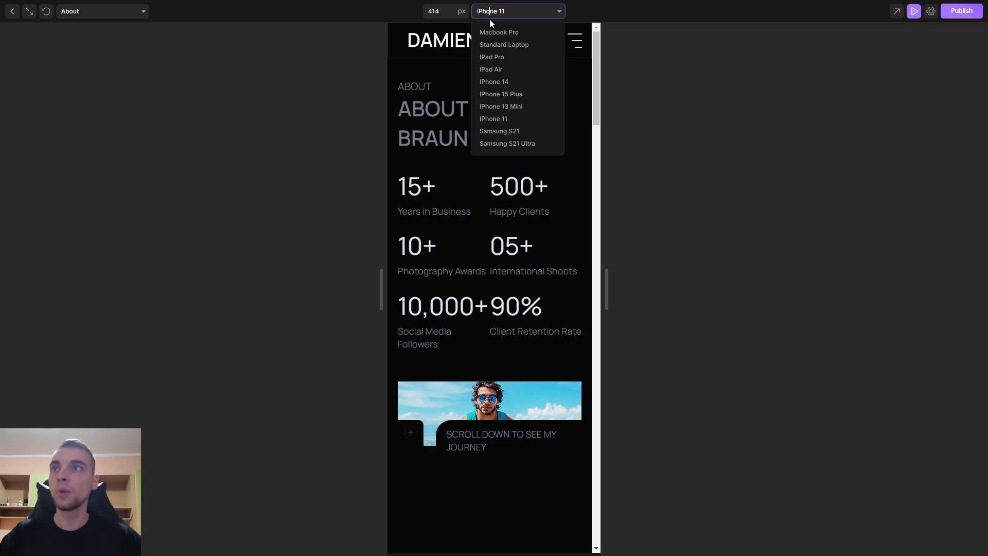
left_click(489, 45)
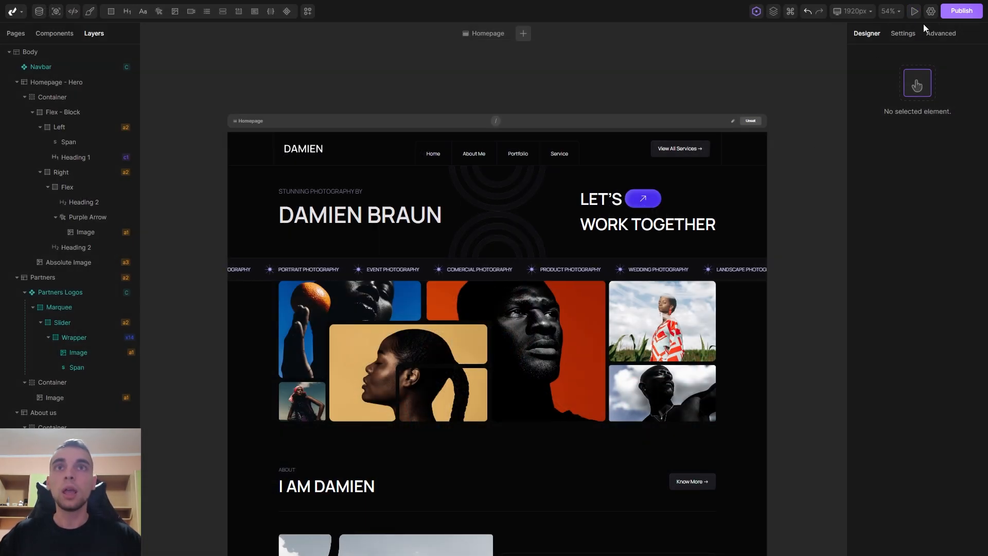
Look through the project's general settings, fonts, applications and plugins, and return to the homepage in the builder
left_click(931, 11)
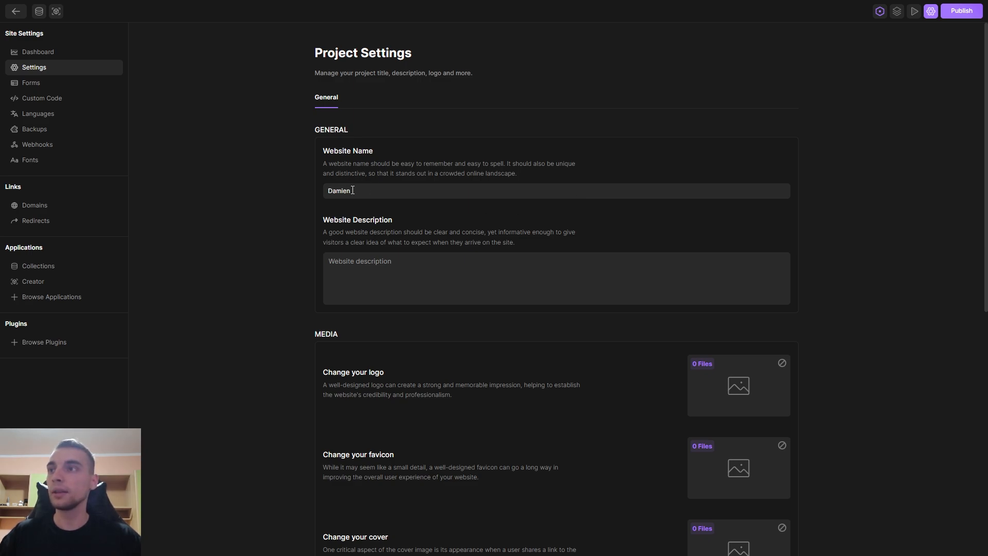
scroll(393, 243, "down", 3)
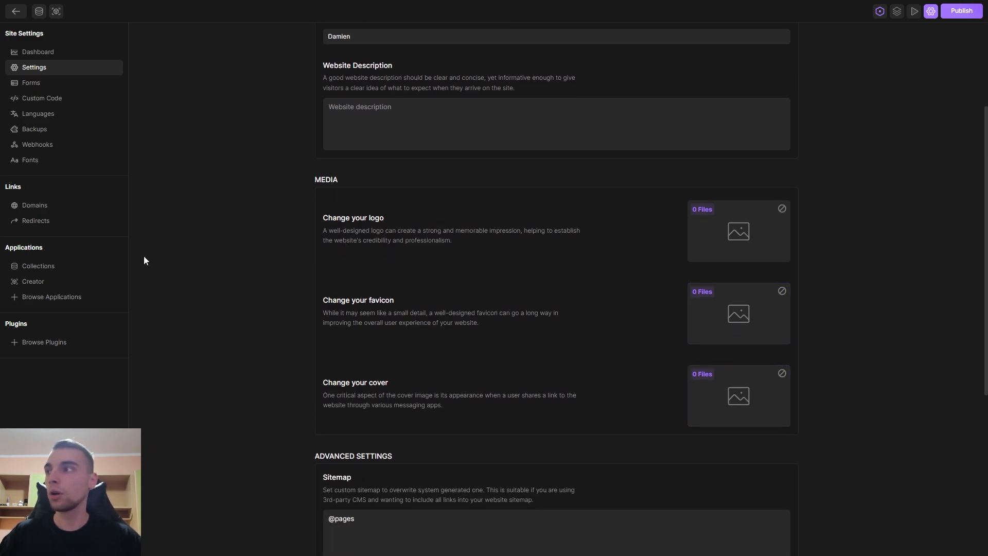
left_click(31, 161)
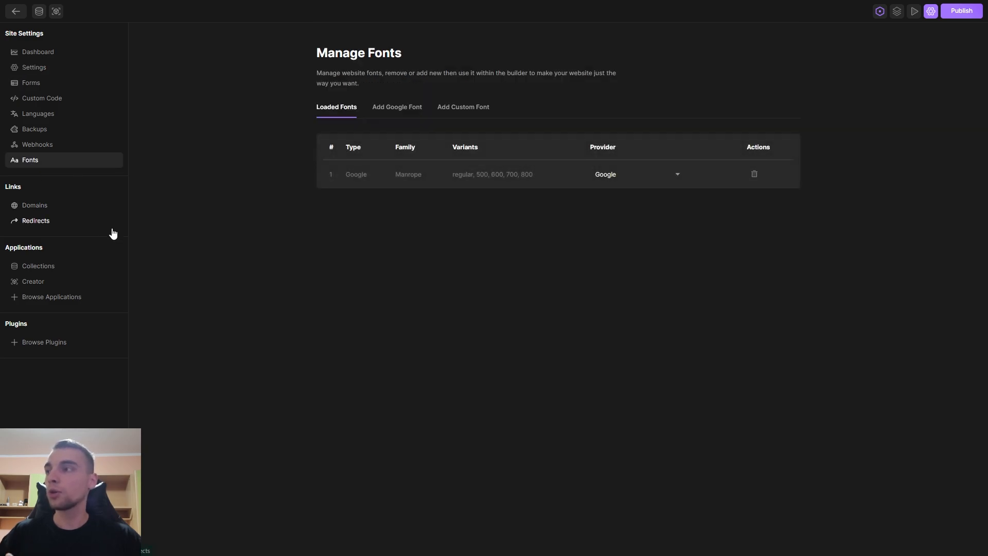
left_click(75, 304)
left_click(54, 343)
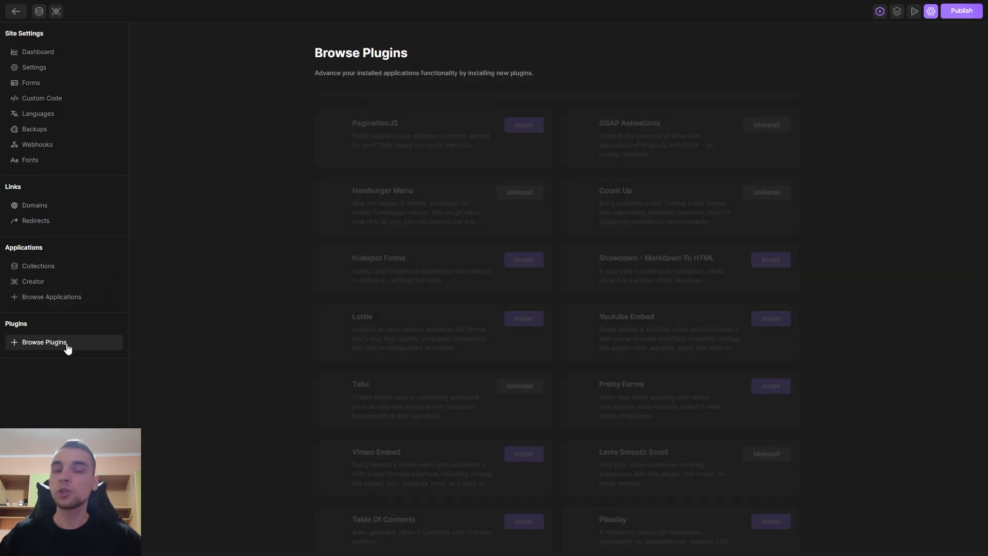
left_click(930, 10)
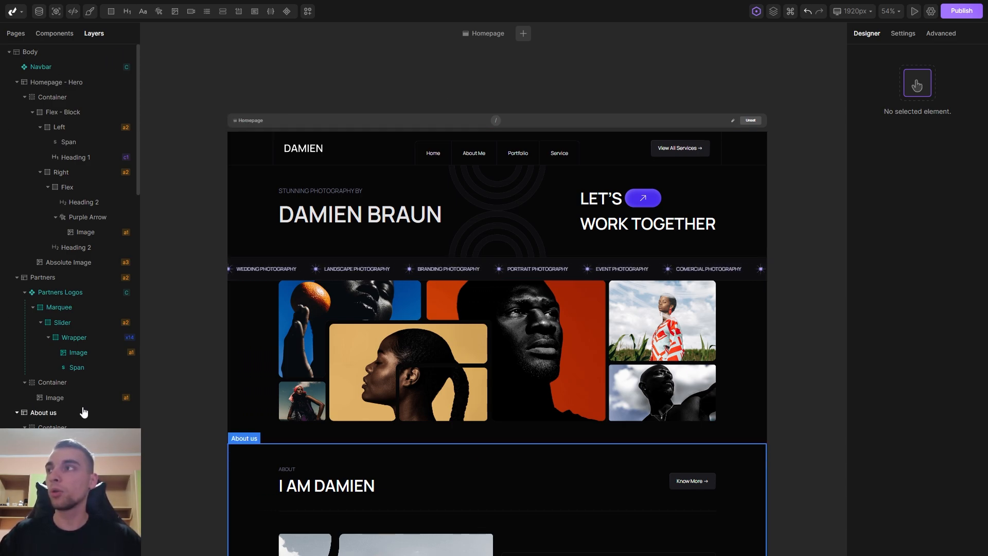
Review the site's list of pages and its components, and return to the homepage's layer tree
left_click(24, 36)
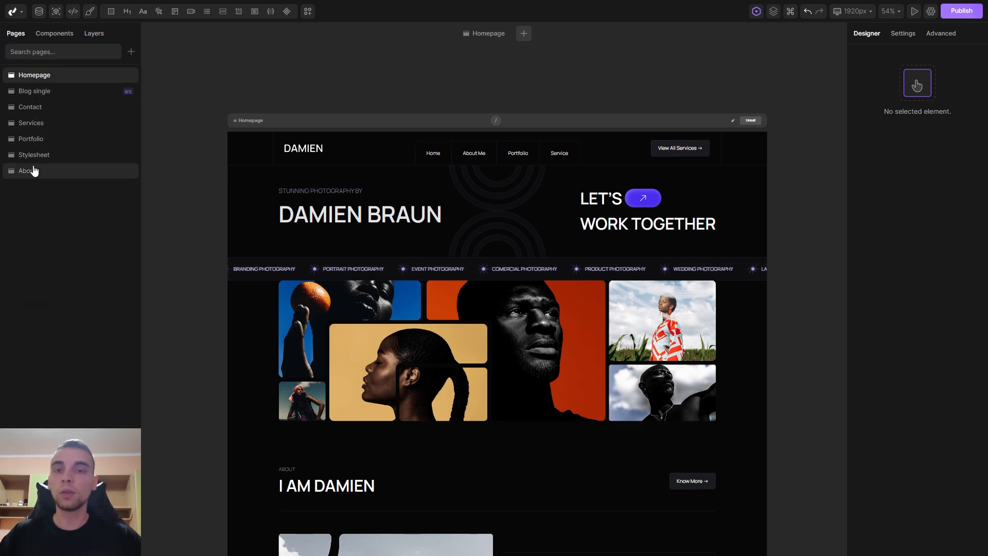
left_click(52, 35)
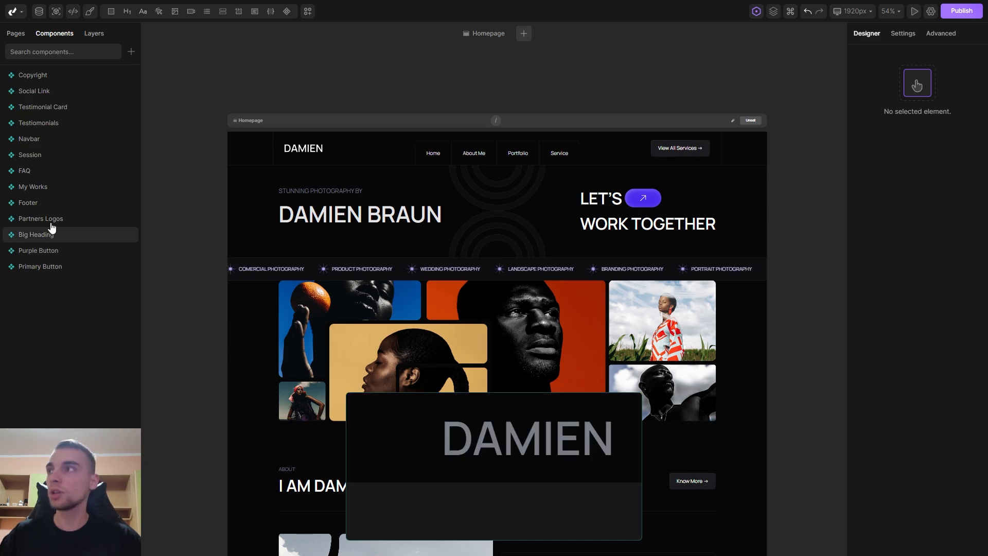
left_click(93, 34)
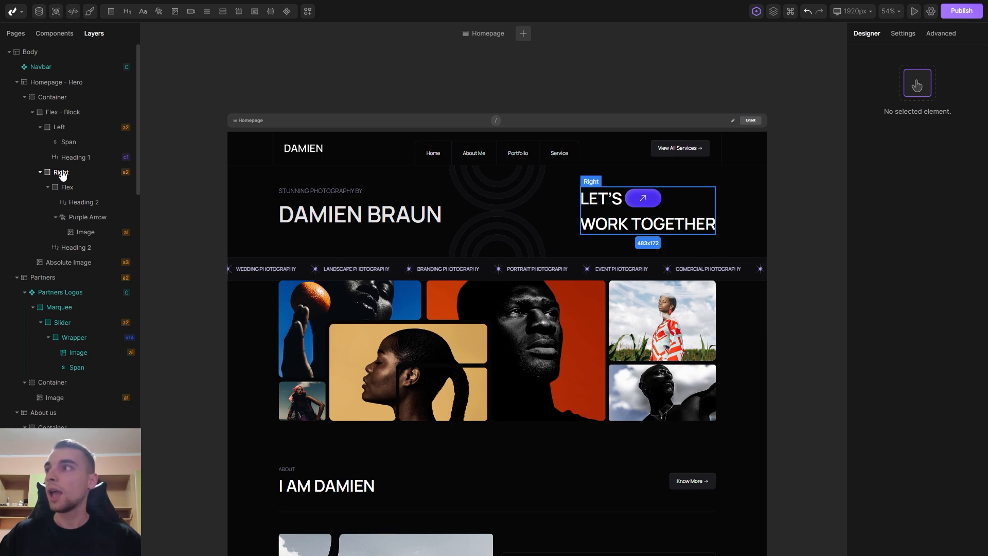
Collapse the Left, Flex - Block and Container layers in the homepage hero, and expand them again
left_click(41, 127)
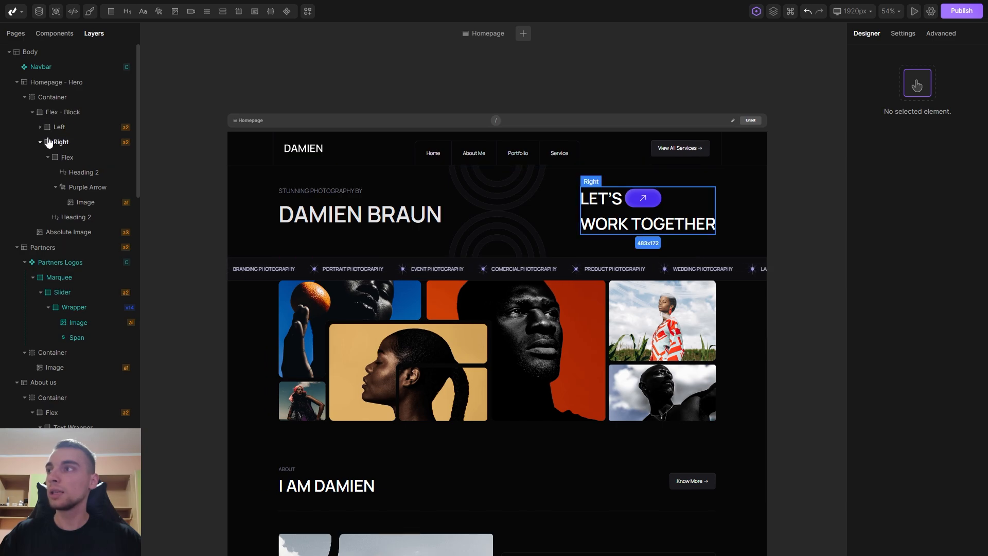
left_click(32, 112)
left_click(24, 98)
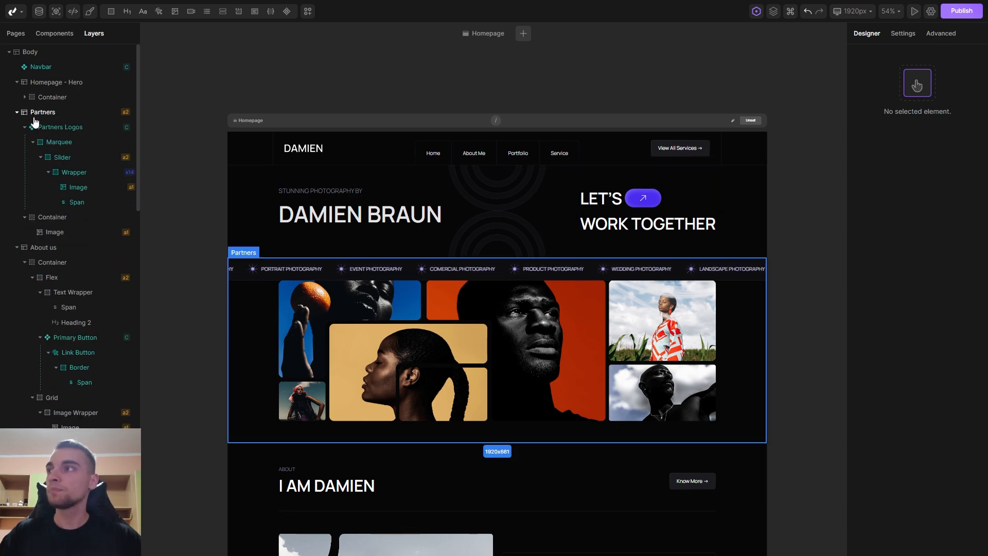
left_click(25, 97)
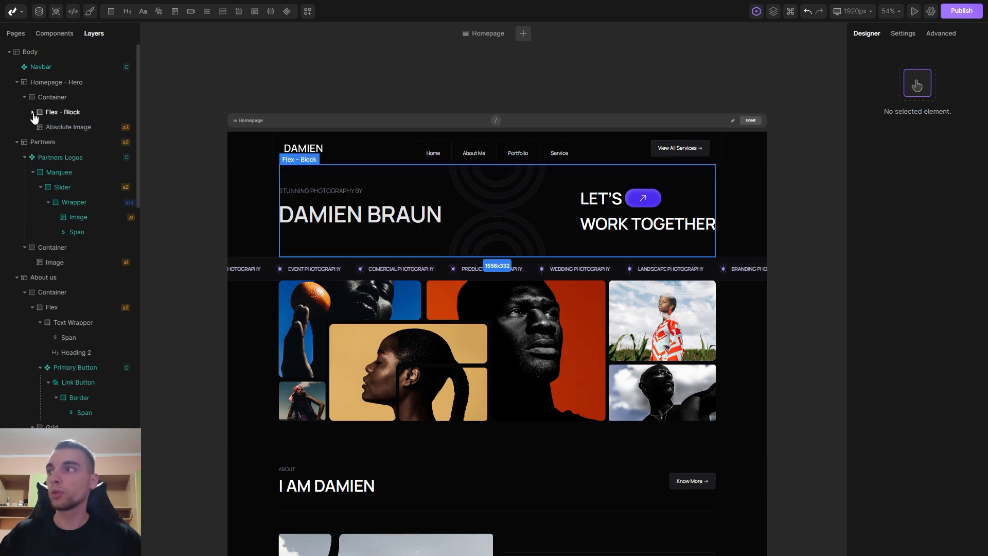
left_click(32, 112)
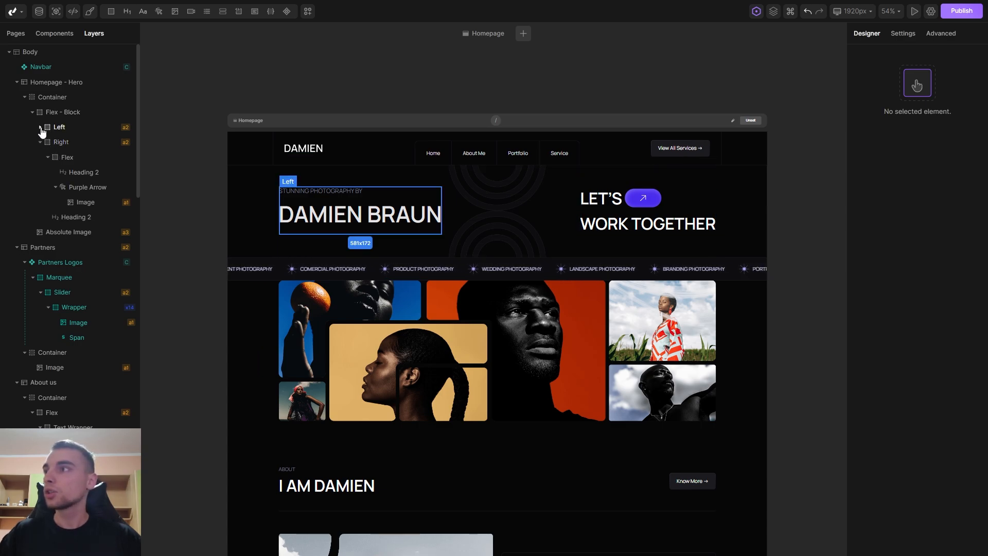
left_click(41, 127)
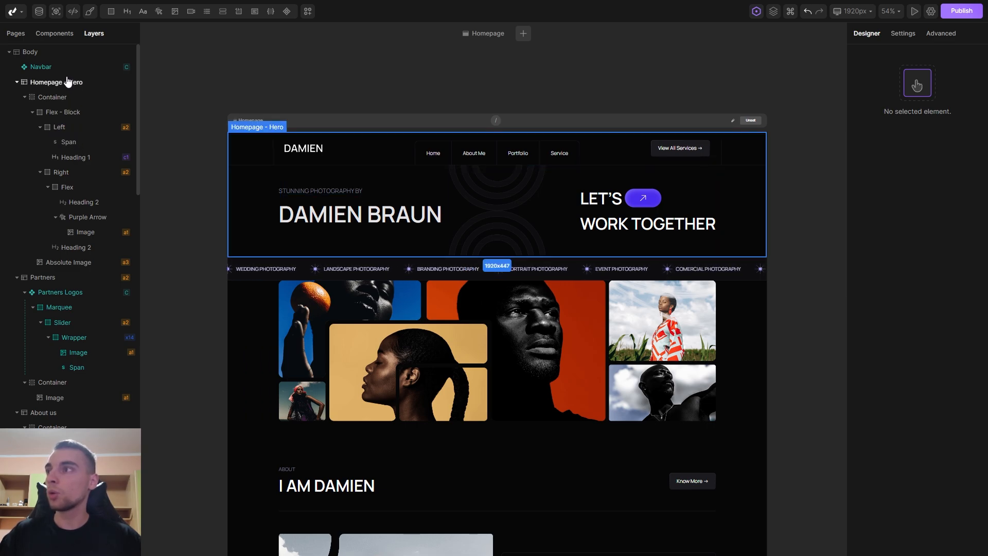
Rename the hero's Left layer to "Left - Block"
right_click(54, 132)
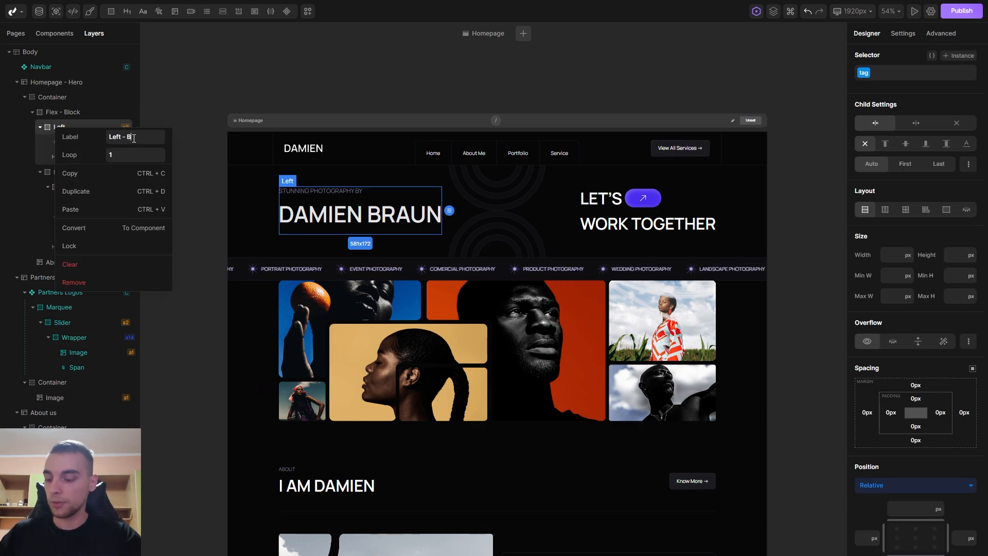
type("- Block")
key("Return")
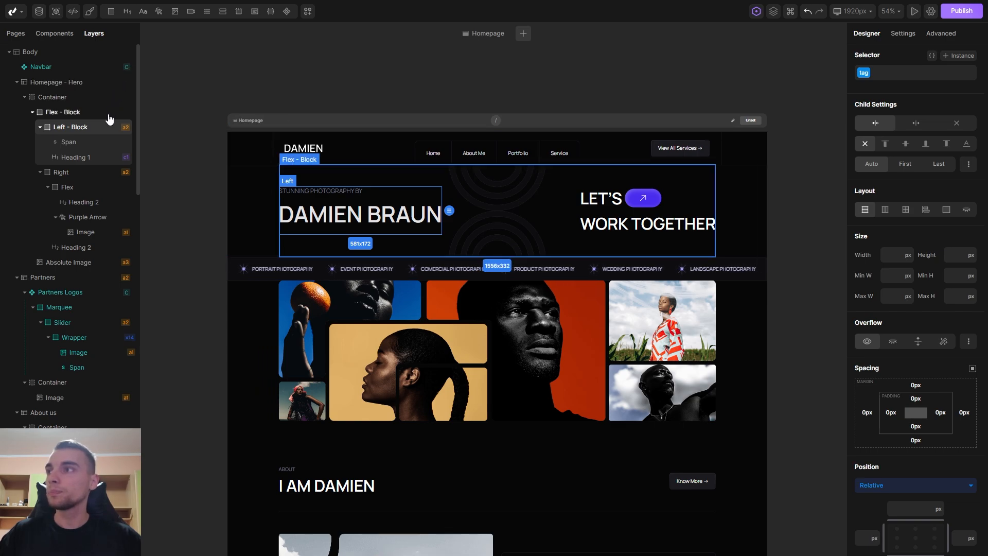
Examine the element settings of the Left - Block, the hero's main heading and the Purple Arrow link
mouse_move(126, 134)
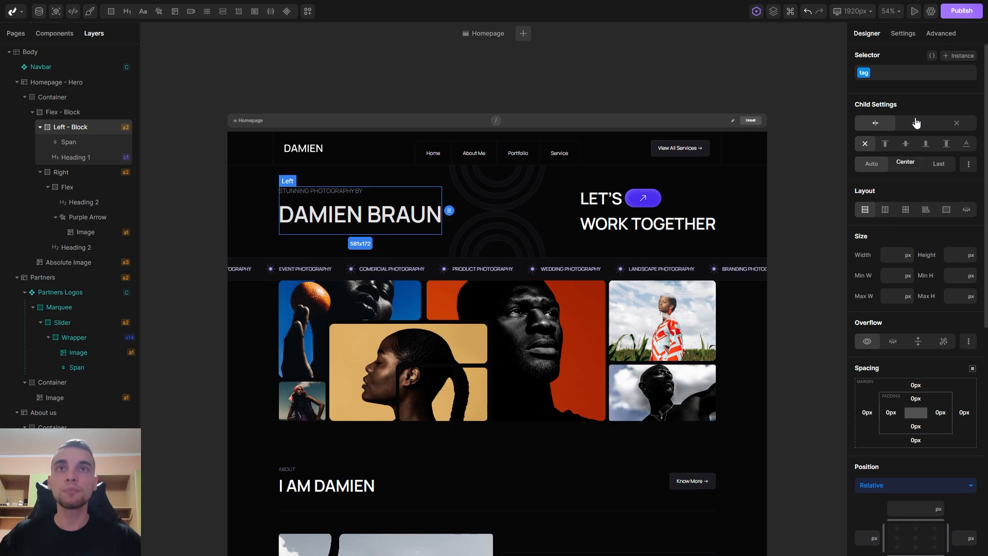
left_click(901, 38)
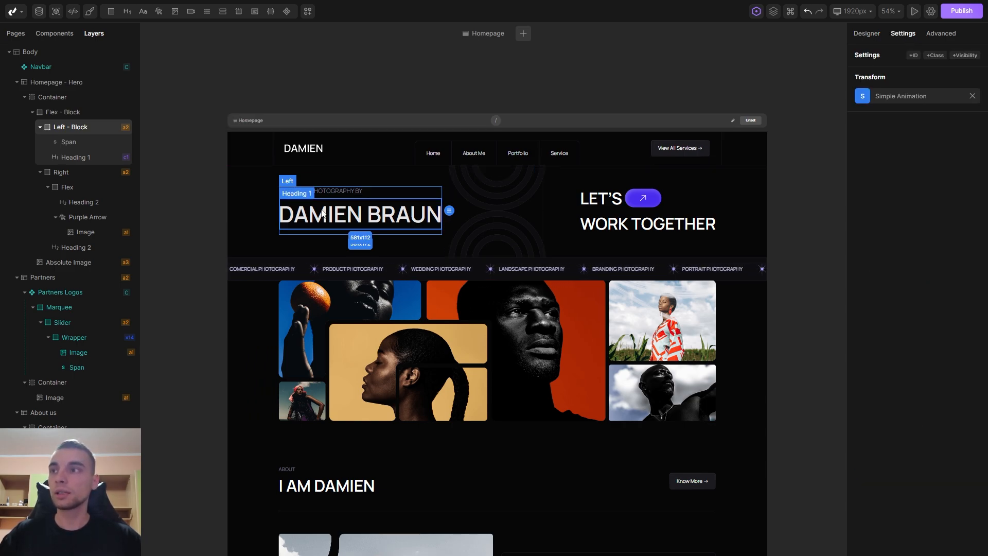
left_click(324, 214)
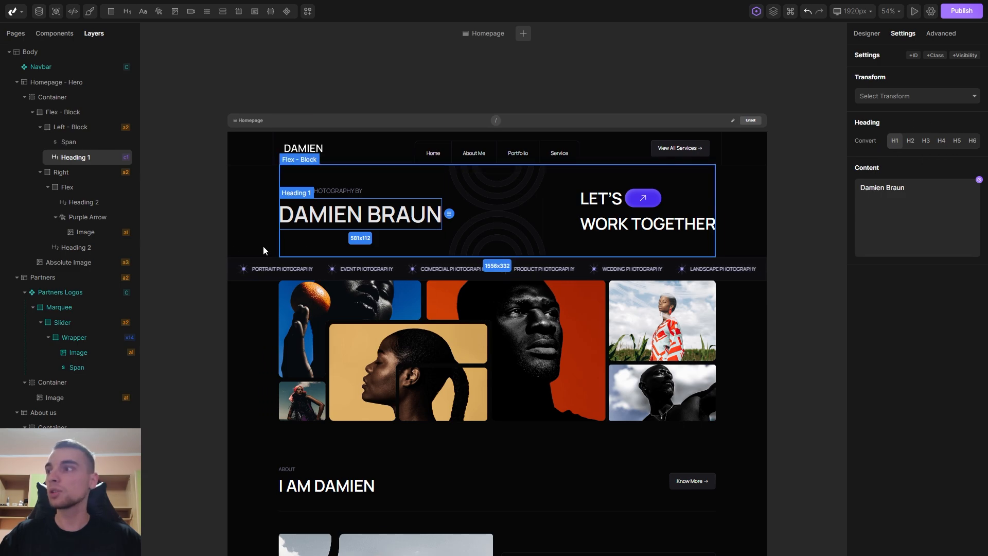
left_click(82, 216)
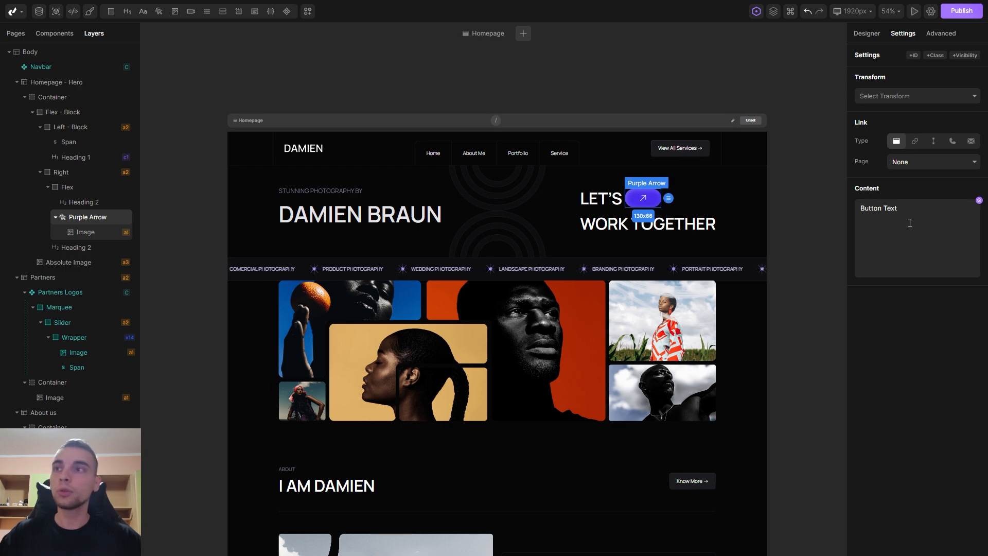
Open the hero heading's text content for editing, close it without saving, and show the heading's advanced options
double_click(368, 213)
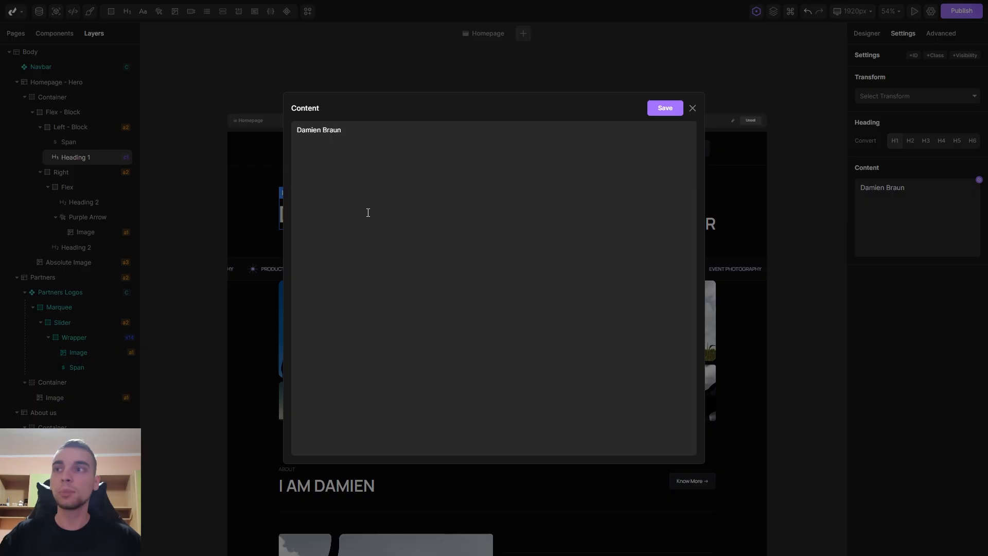
left_click_drag(358, 139, 334, 133)
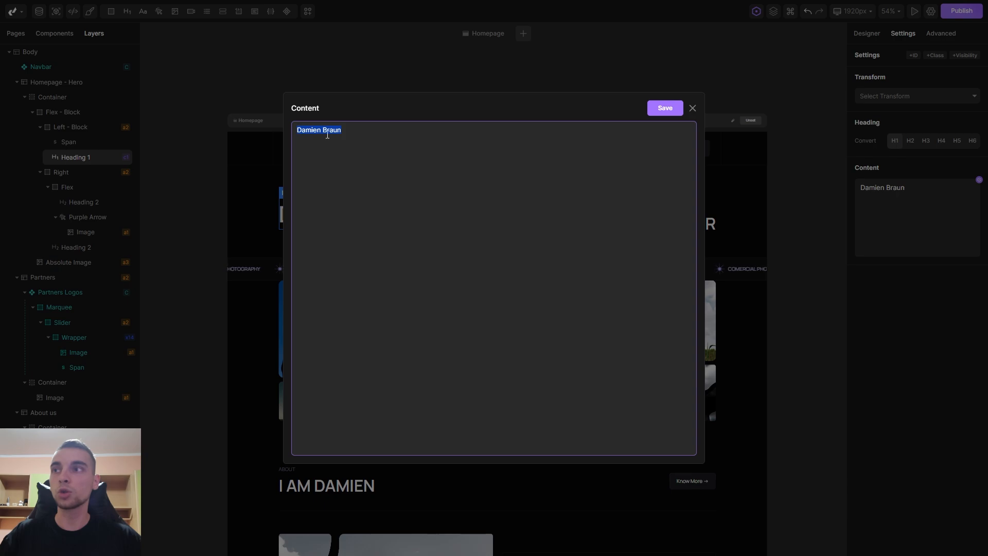
left_click(692, 109)
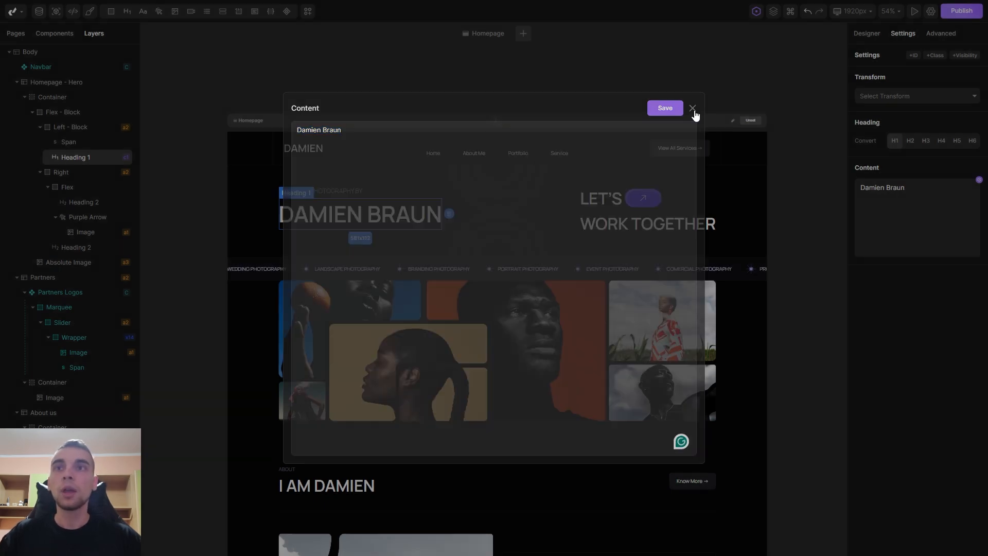
left_click(940, 36)
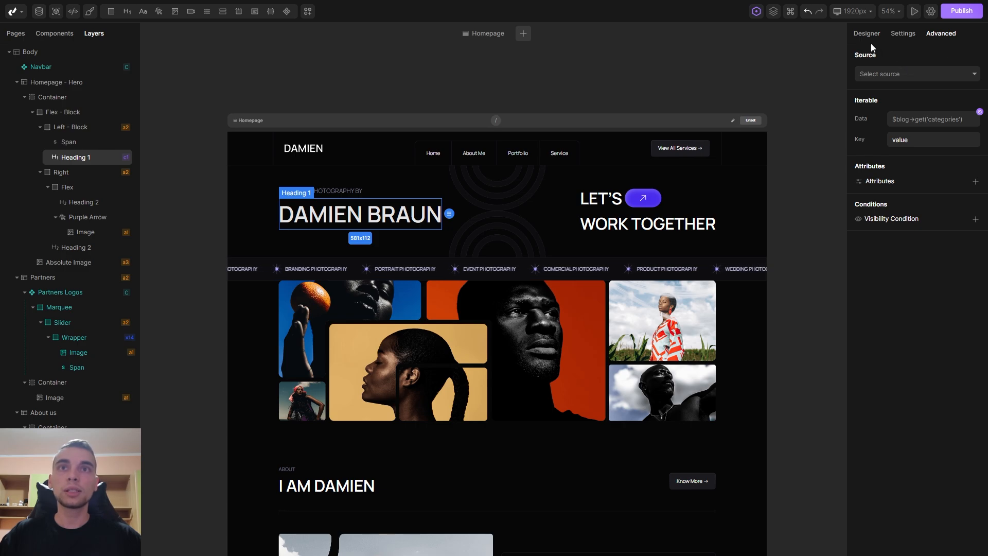
Show the data sources available for the hero heading and close the list without choosing one
left_click(896, 77)
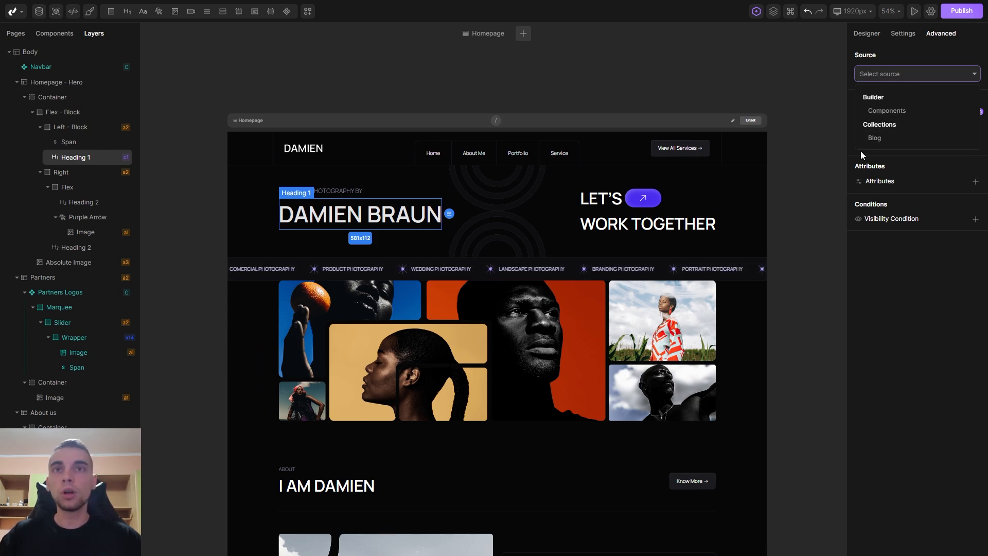
left_click(851, 175)
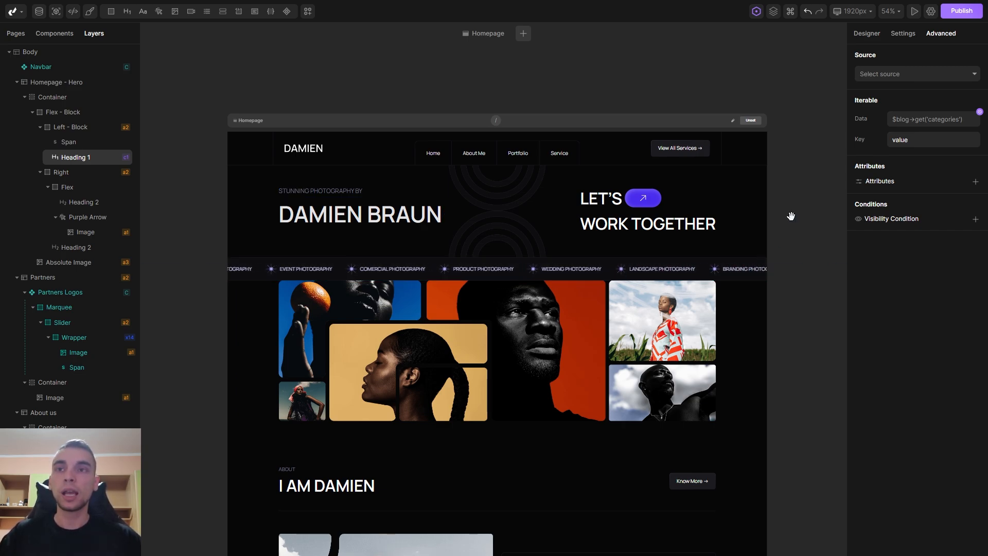
Examine the homepage's sections on the canvas, from the hero down to the photography work, at a smaller scale
left_click_drag(791, 216, 788, 221)
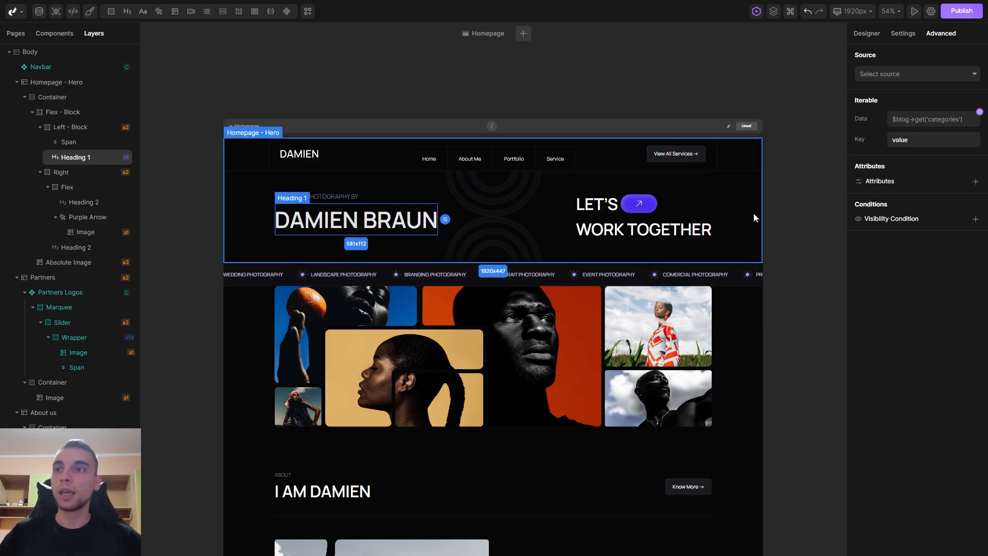
scroll(781, 249, "down", 3)
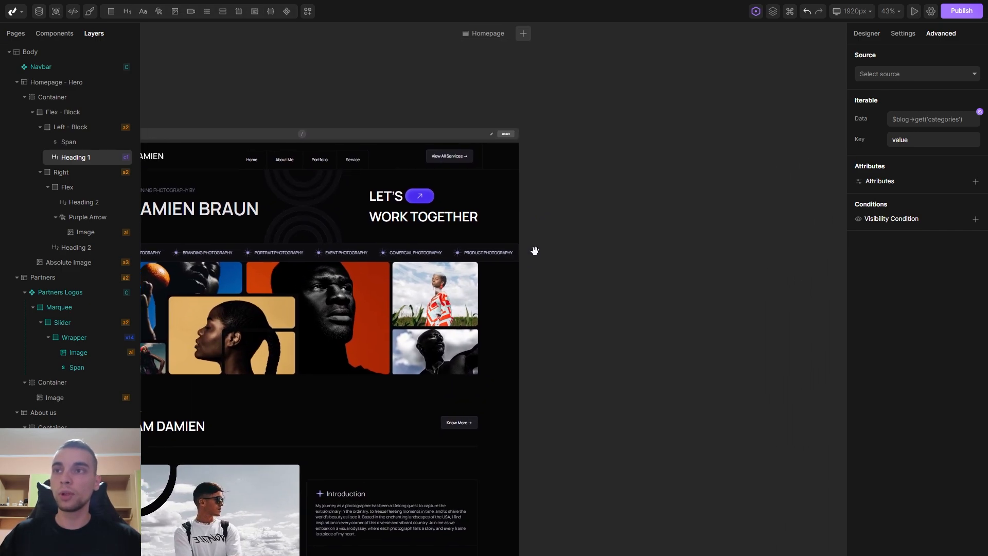
left_click_drag(535, 251, 708, 311)
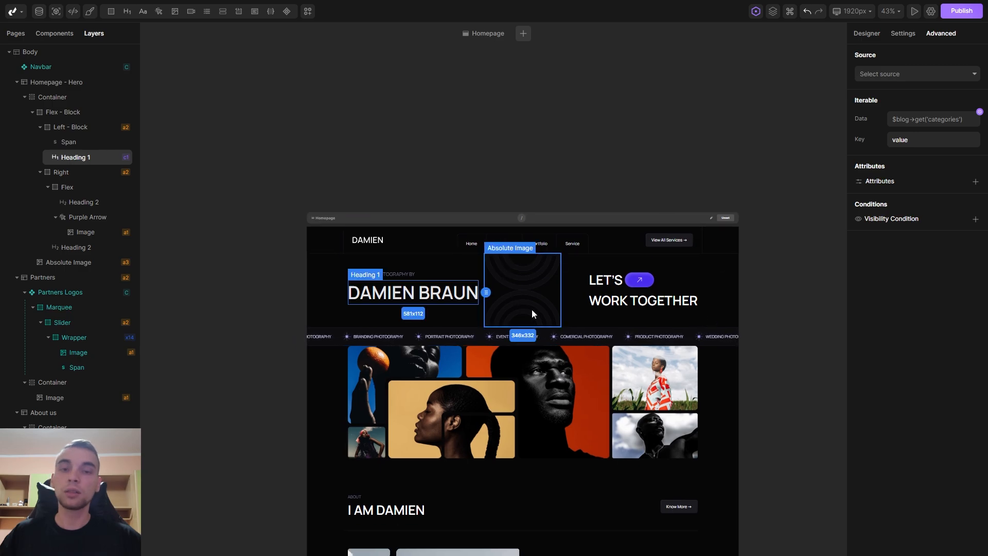
scroll(754, 309, "down", 3)
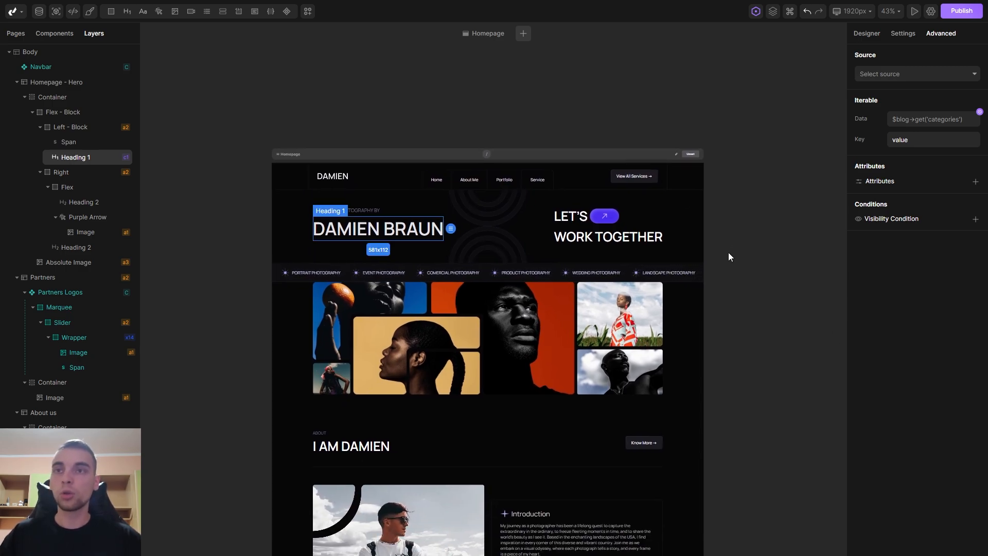
scroll(728, 252, "down", 5)
scroll(728, 256, "up", 3)
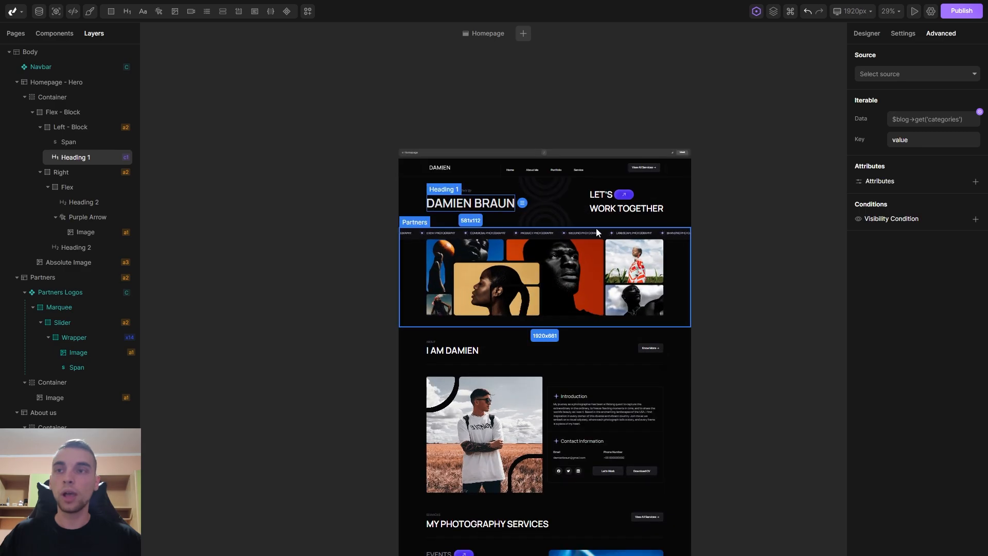
scroll(596, 233, "up", 3)
scroll(568, 219, "down", 6)
left_click_drag(690, 214, 660, 211)
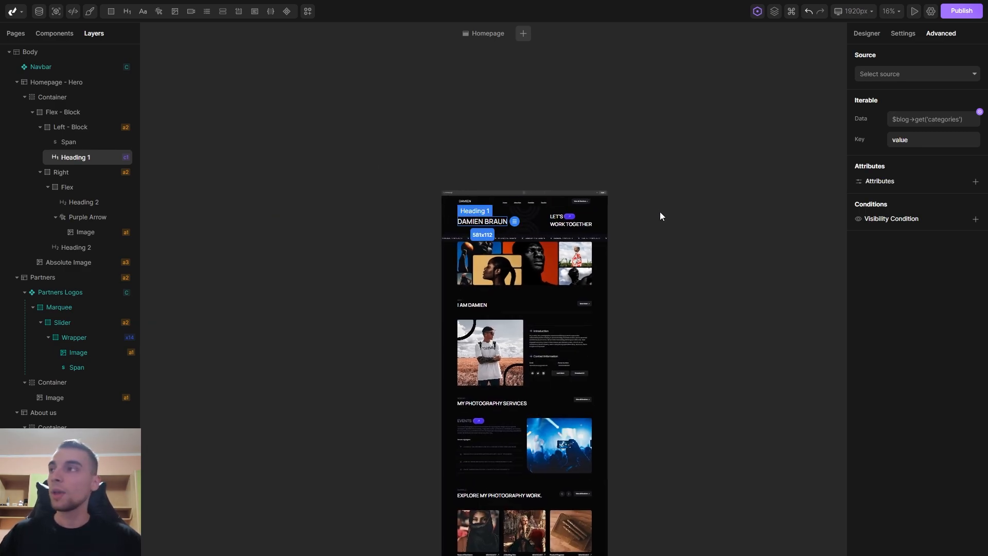
Open the Stylesheet, Services and Contact pages on the canvas beside the Homepage
left_click(16, 34)
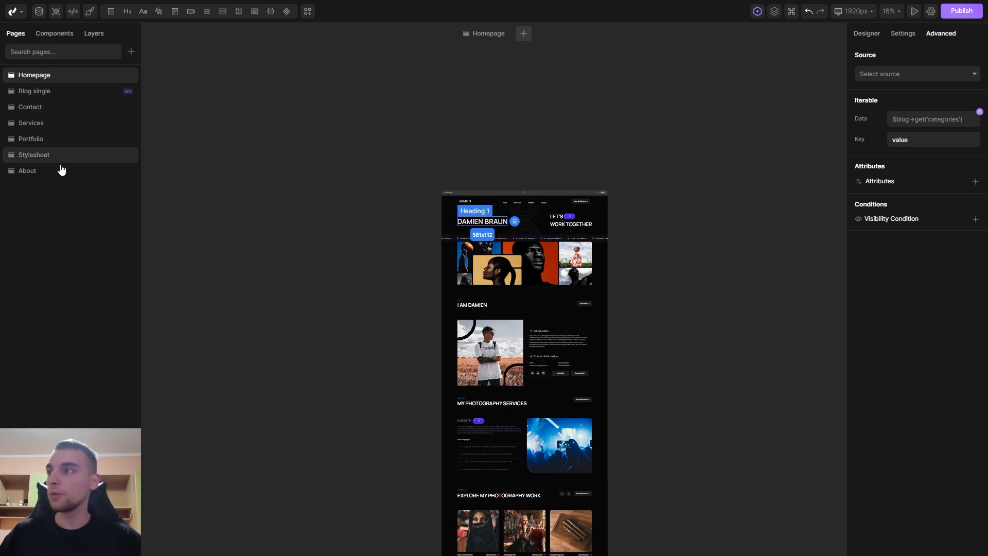
left_click(37, 160)
left_click(33, 124)
left_click(33, 108)
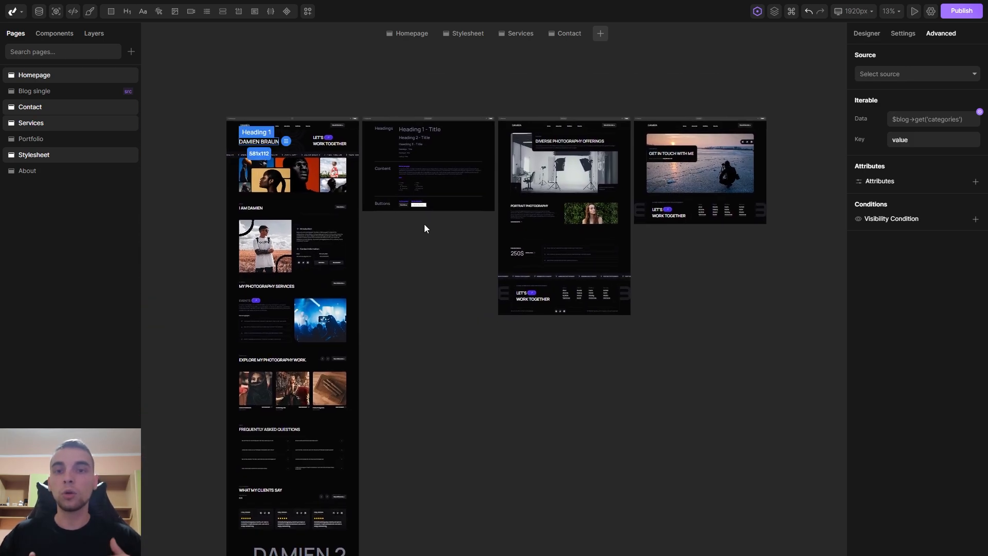
Copy the Book A Call section from the Services page
scroll(425, 223, "left", 2)
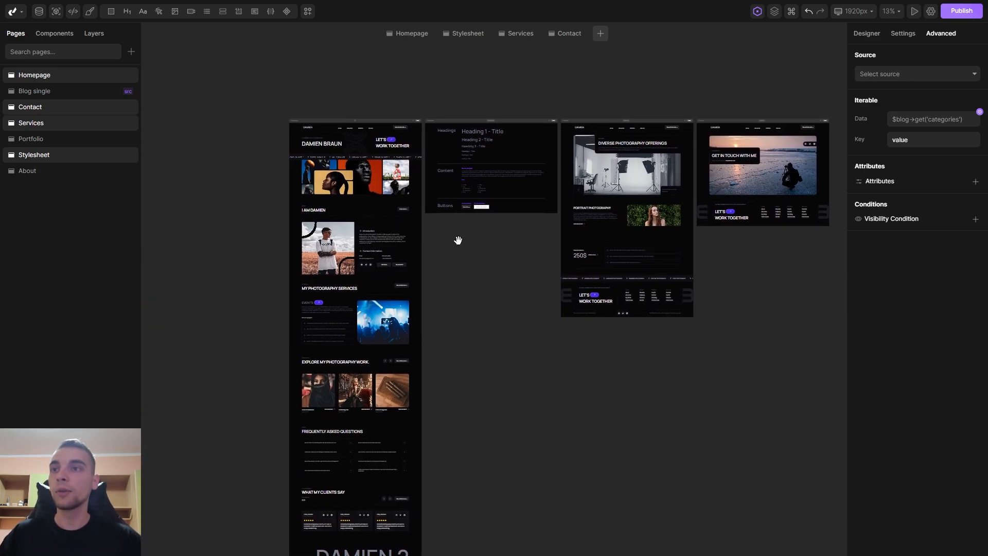
scroll(684, 256, "right", 2)
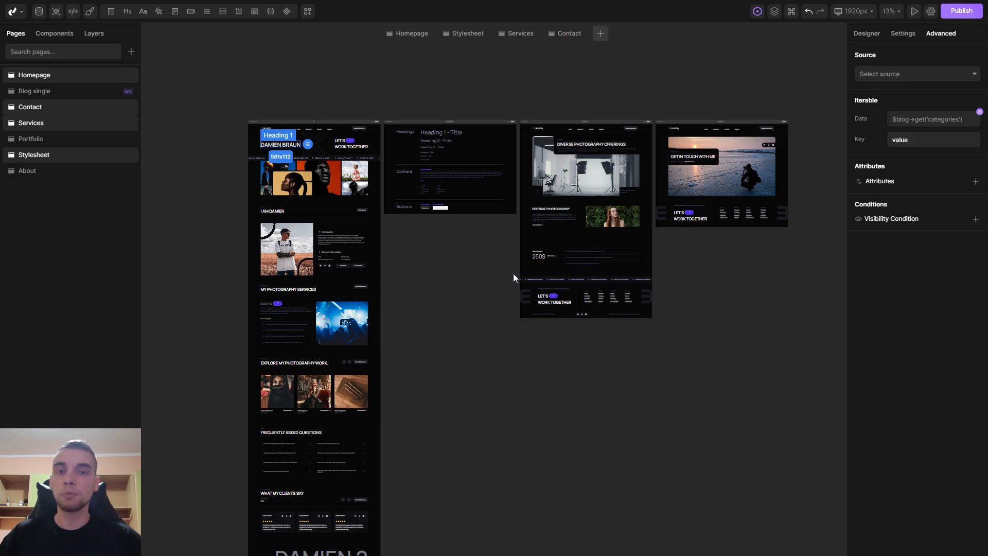
scroll(562, 131, "up", 3)
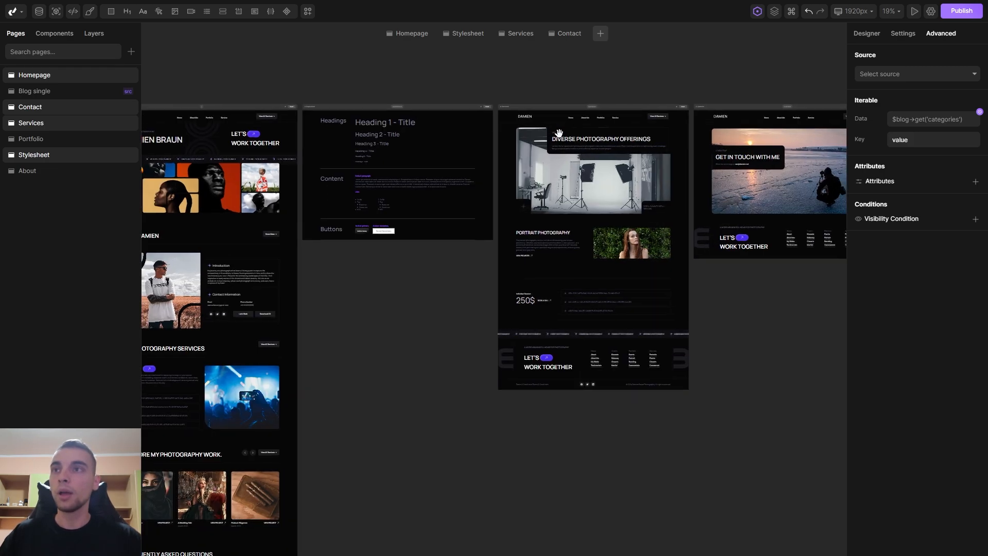
scroll(559, 133, "up", 2)
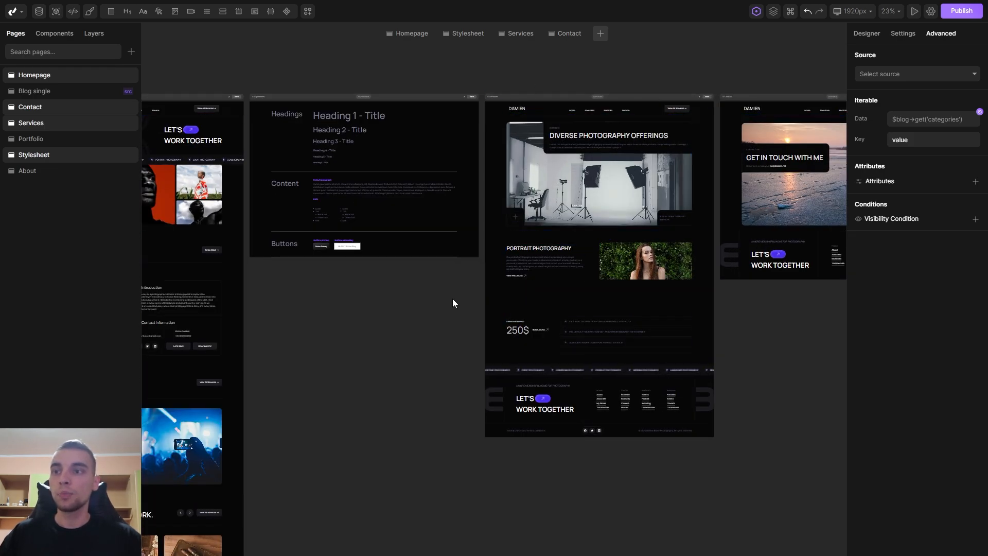
left_click(492, 303)
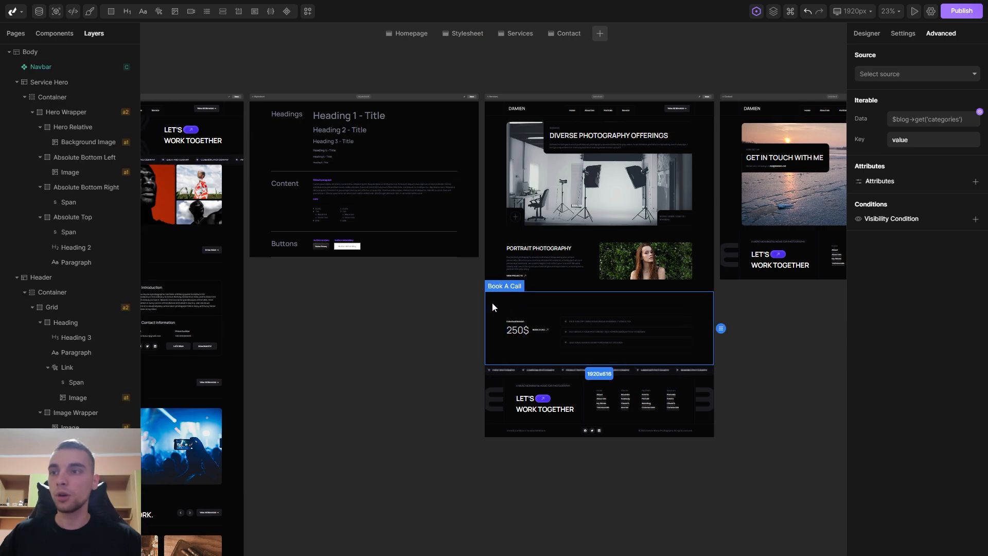
key("ctrl+c")
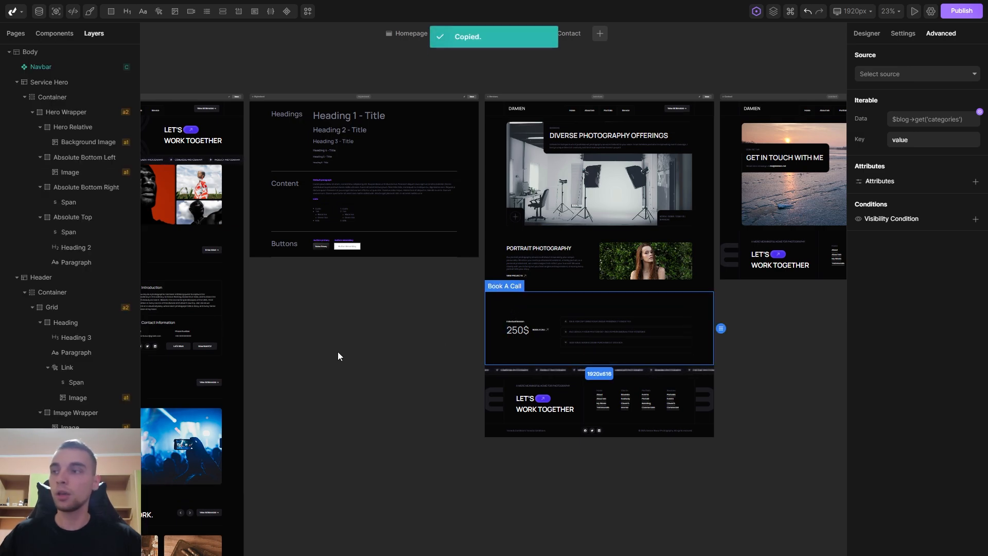
Paste the copied Book A Call section into the Homepage's Body
scroll(337, 356, "left", 5)
scroll(337, 356, "down", 10)
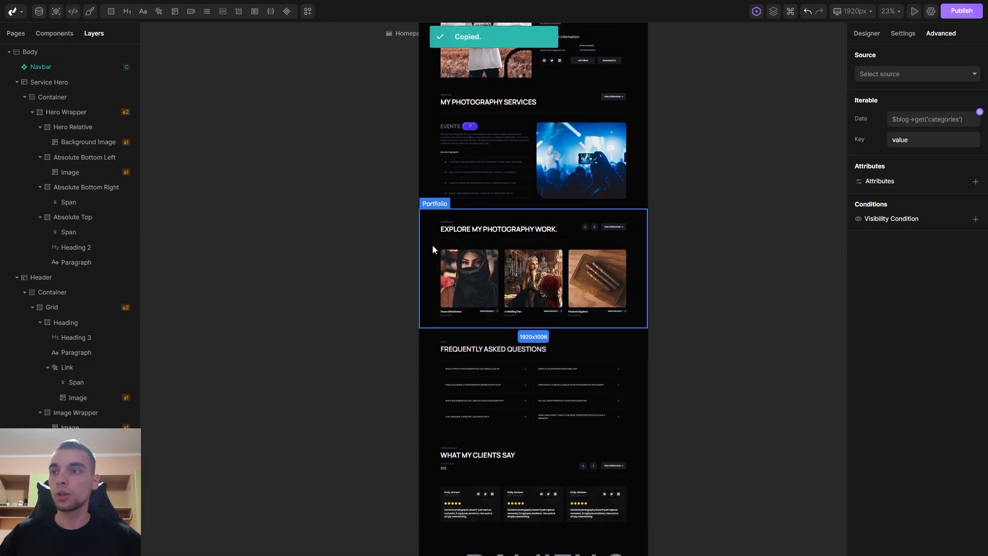
left_click(433, 250)
left_click(429, 345)
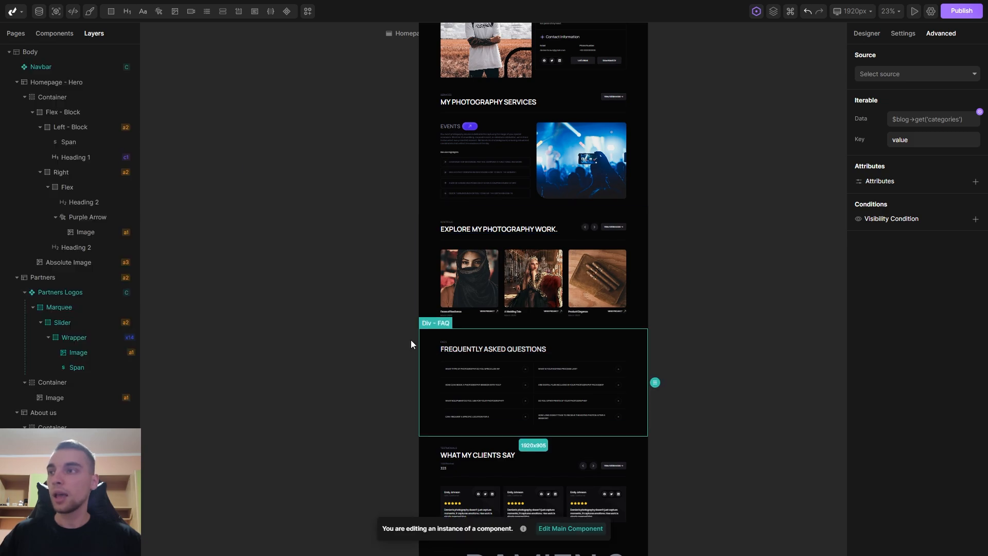
scroll(88, 229, "down", 5)
scroll(81, 194, "up", 5)
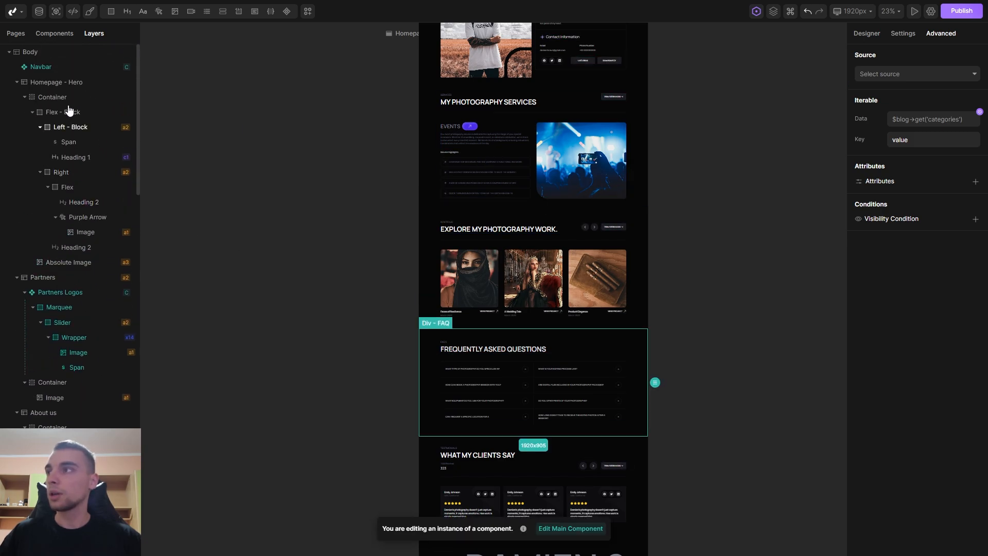
left_click(34, 53)
key("ctrl+v")
Move the pasted Book A Call section directly below Testimonials in the Homepage's layer order
scroll(55, 382, "down", 6)
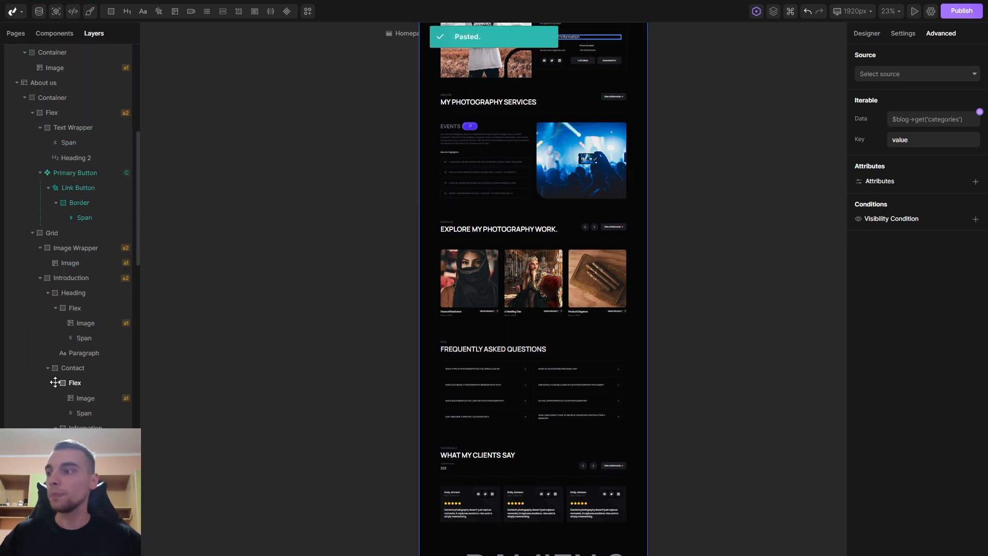
scroll(56, 382, "down", 10)
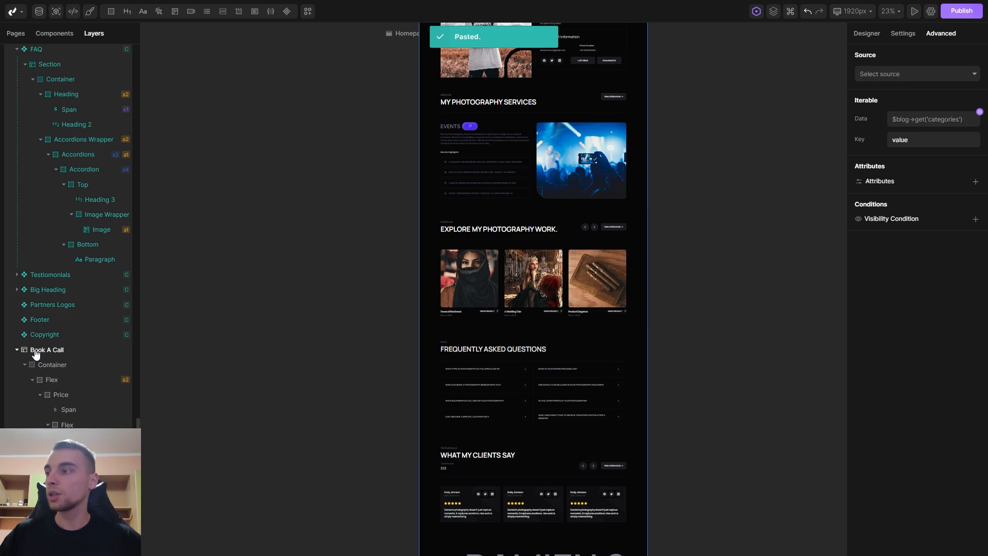
left_click_drag(36, 354, 40, 287)
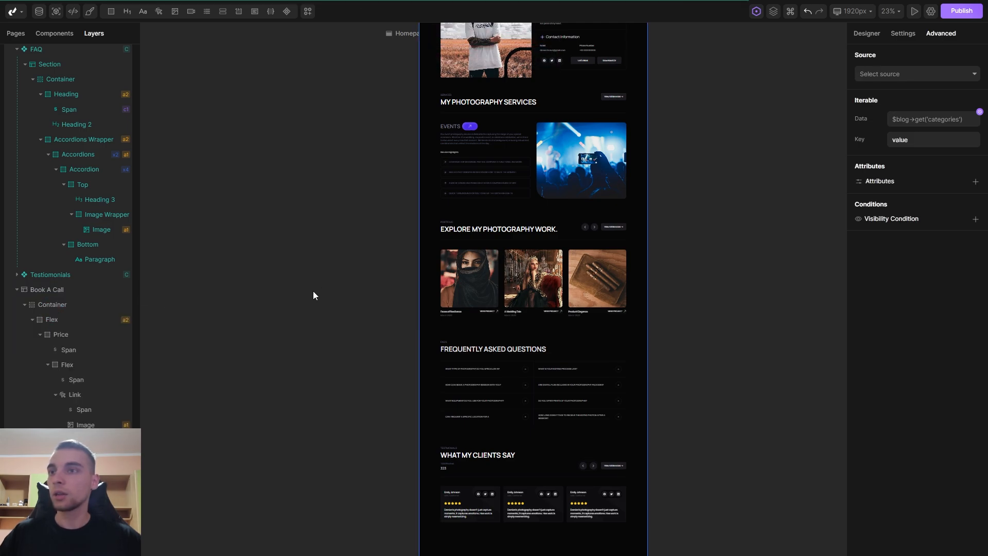
scroll(339, 293, "down", 4)
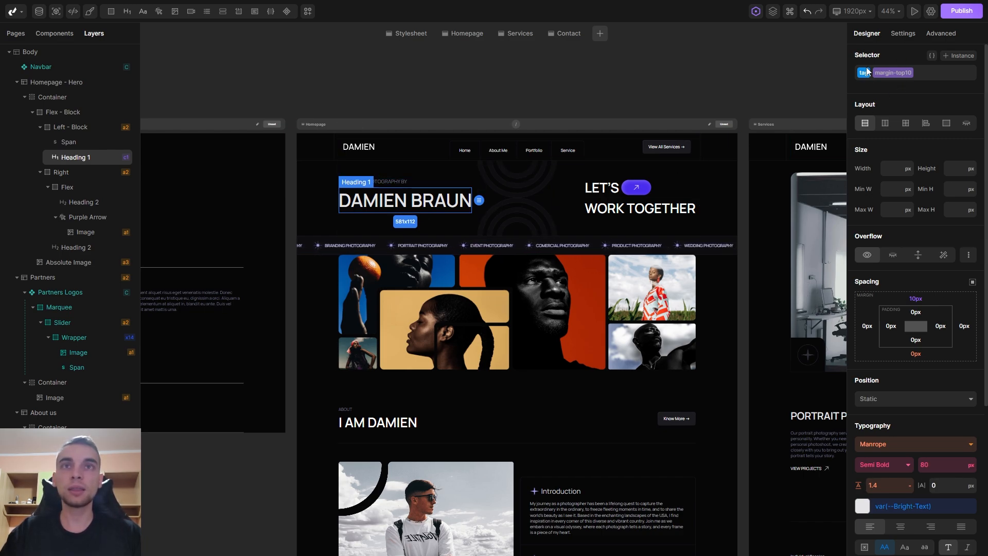
Add a new class named bg-blue to the hero's Heading 1
left_click(936, 72)
type("red-")
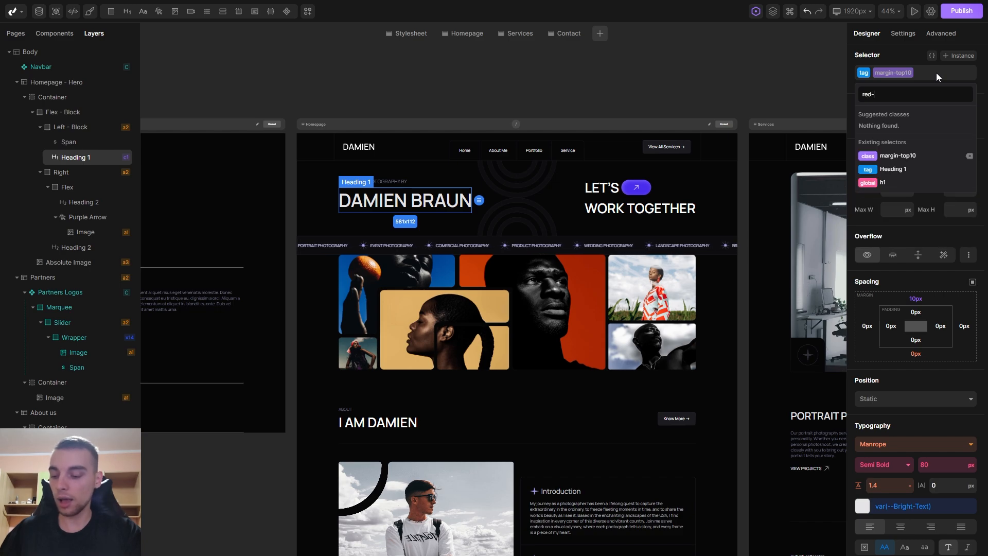
key("ctrl+a")
type("bg")
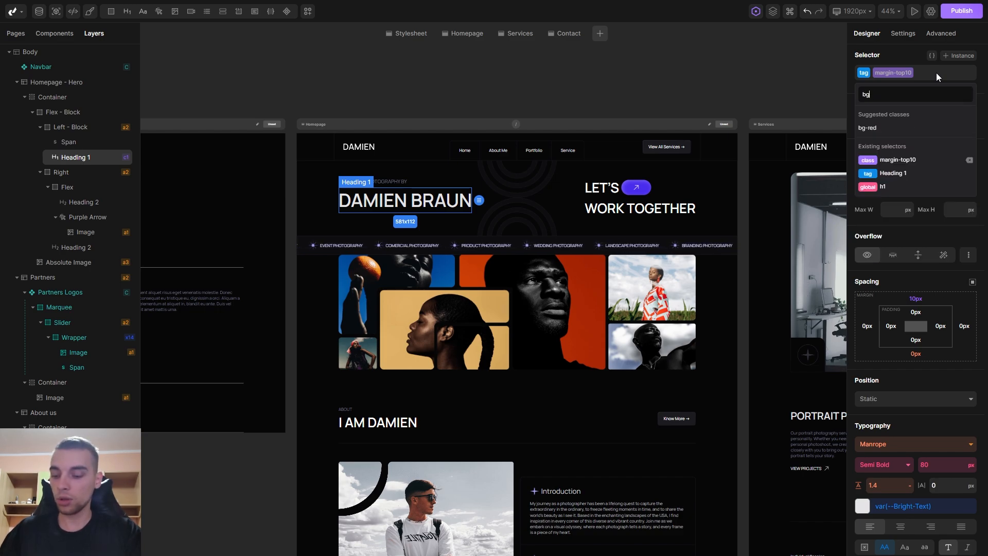
type("-blue")
key("Return")
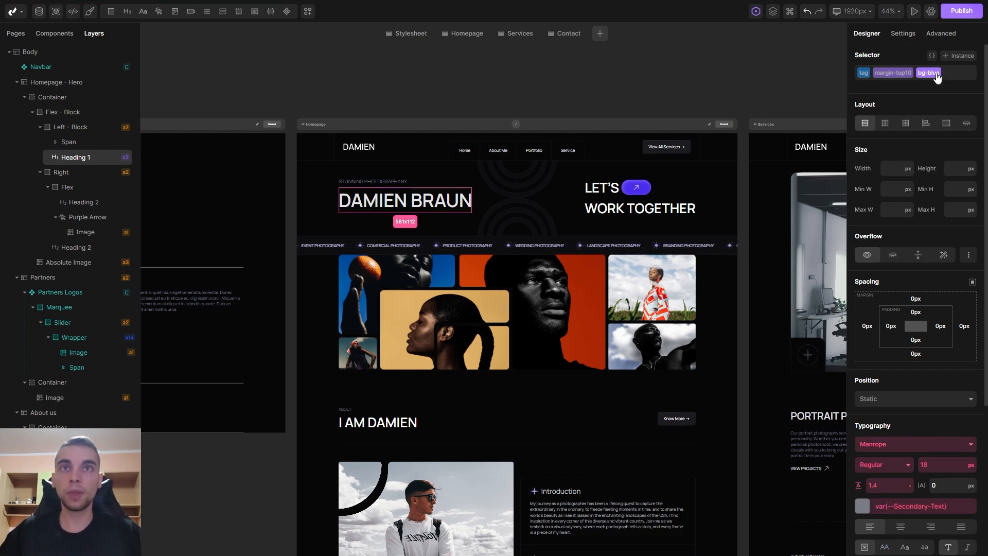
Set the background colour of the bg-blue class to bright blue
scroll(911, 218, "down", 5)
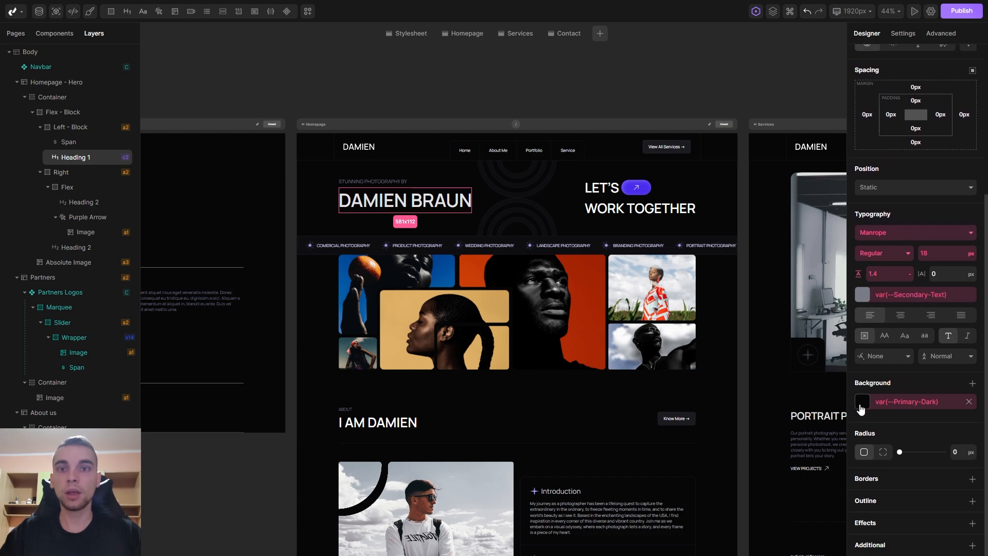
left_click(862, 401)
left_click(926, 375)
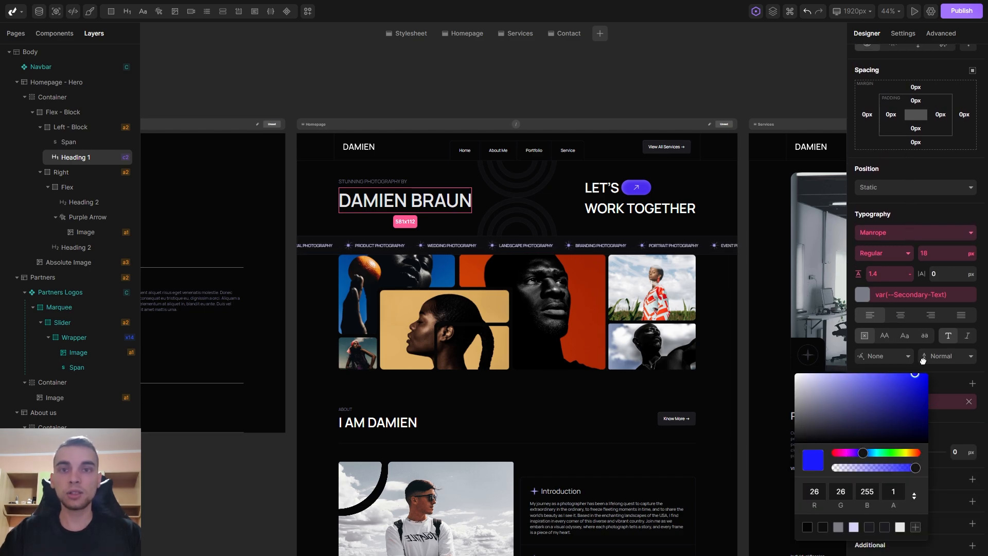
left_click(680, 36)
scroll(906, 206, "up", 5)
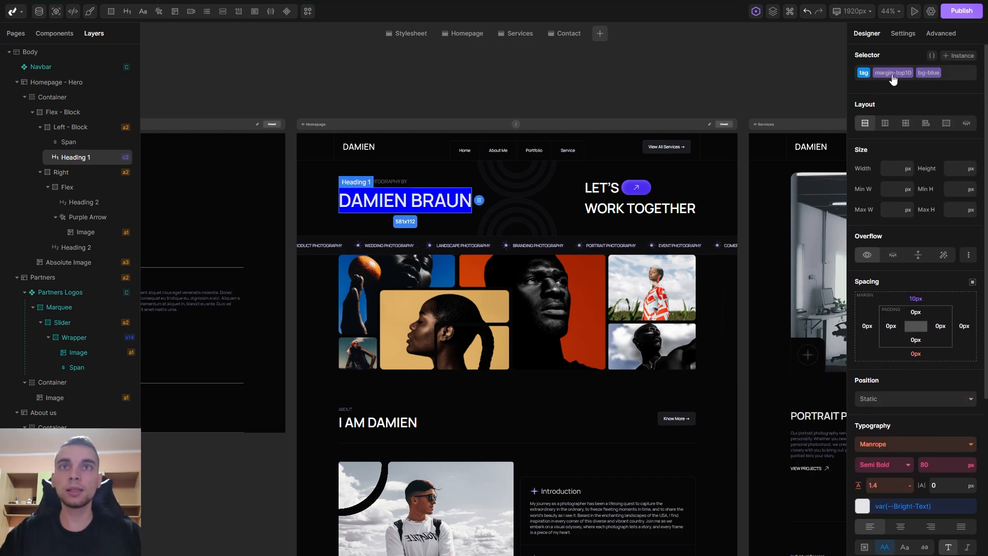
Remove the margin-top10 class from the hero heading and add it back
left_click(952, 74)
left_click(968, 129)
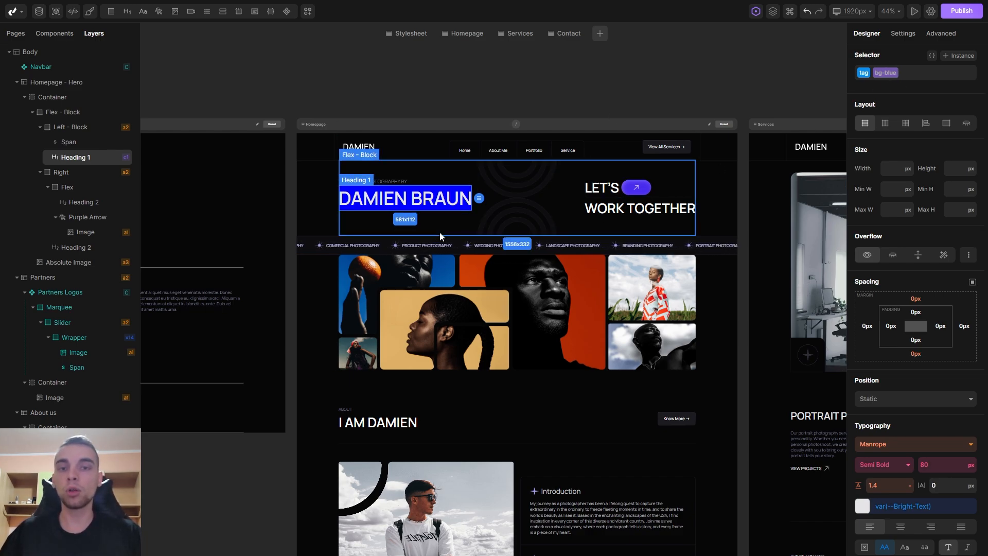
left_click(916, 75)
type("margin")
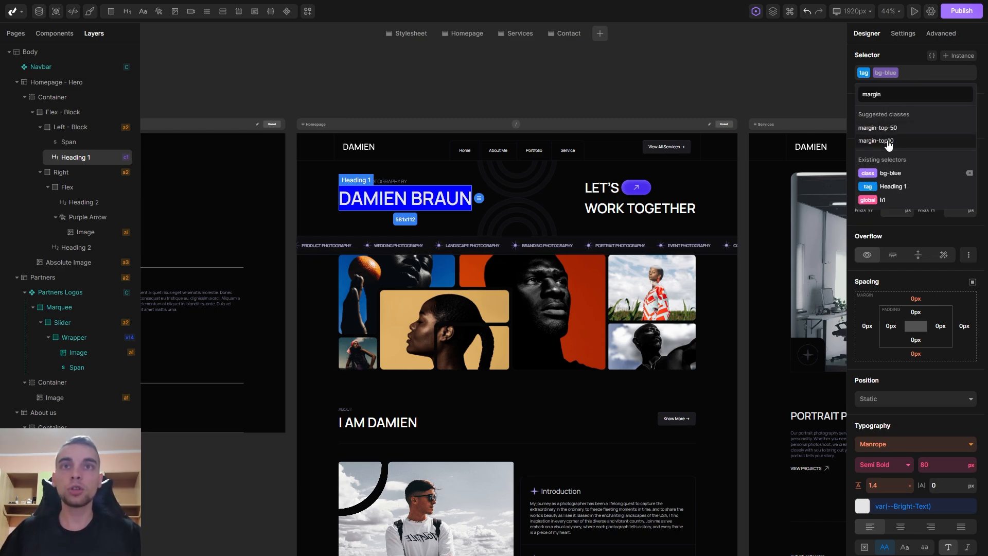
key("Down")
key("Down")
key("Return")
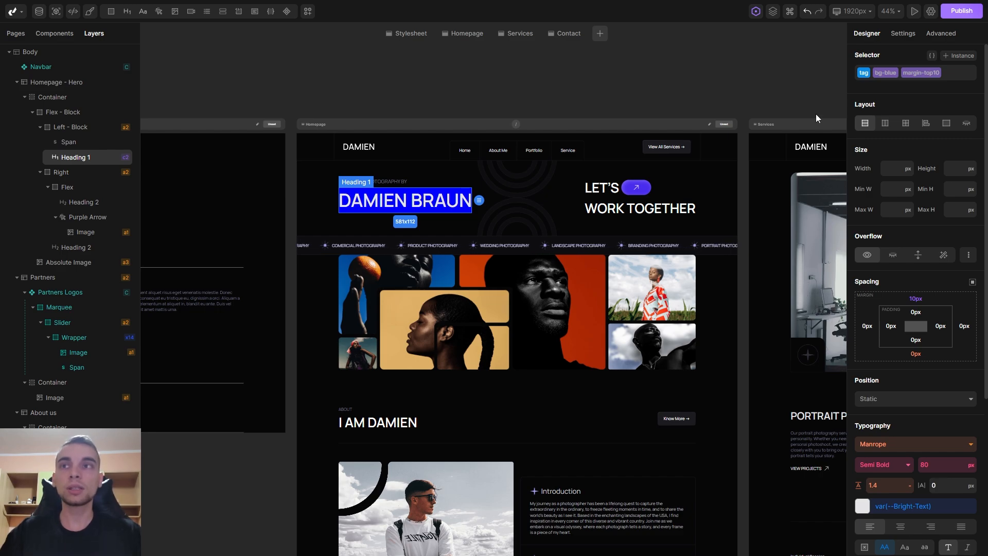
Reselect the hero's Heading 1 and switch the canvas to the 991px breakpoint
left_click(520, 212)
left_click(405, 201)
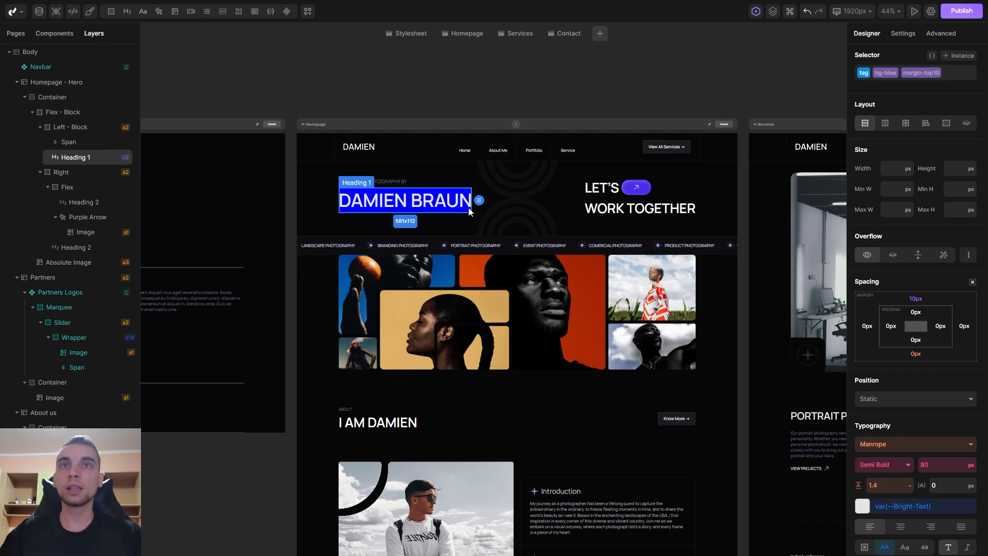
left_click(850, 10)
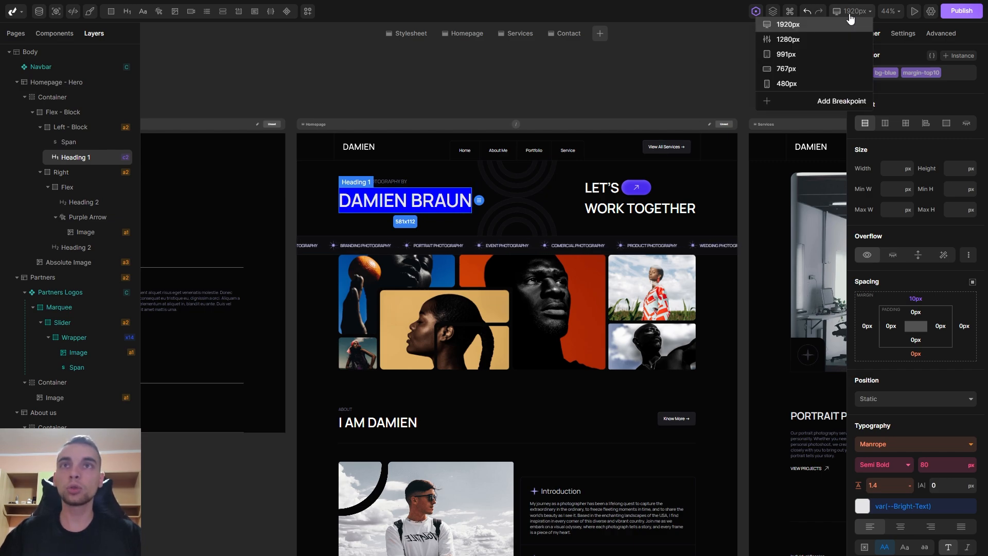
left_click(797, 57)
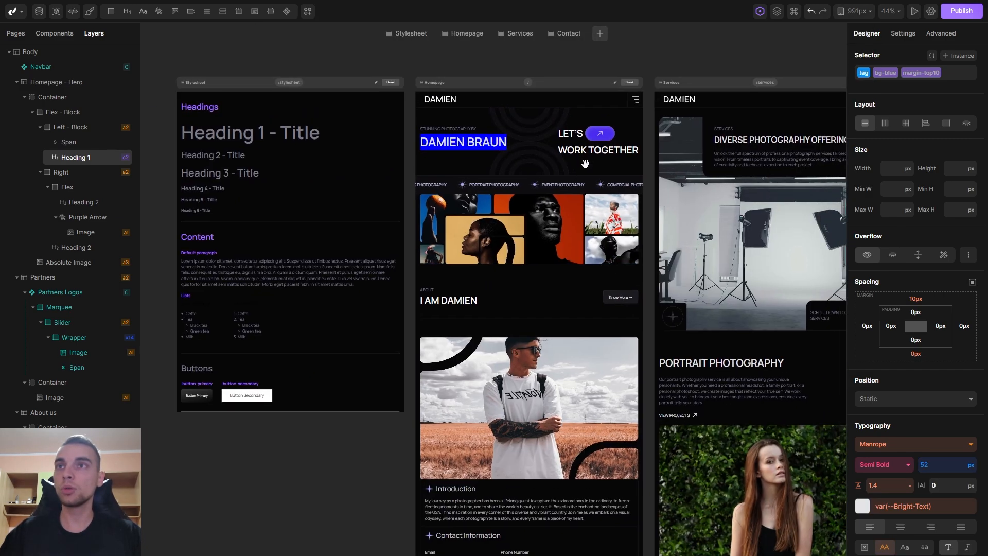
Switch the canvas to the 767px breakpoint and set the hero heading's top margin to 50 px
left_click(852, 10)
left_click(799, 74)
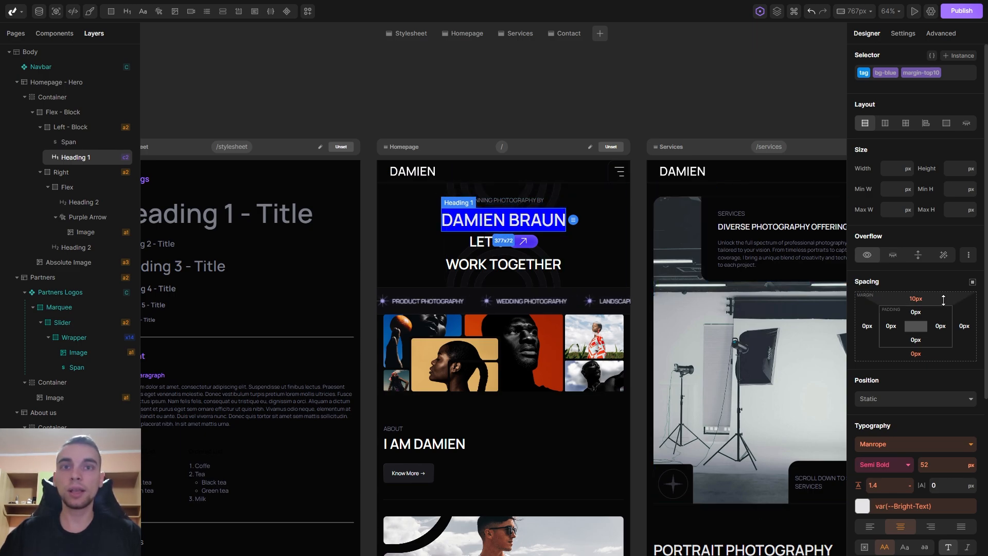
left_click(915, 300)
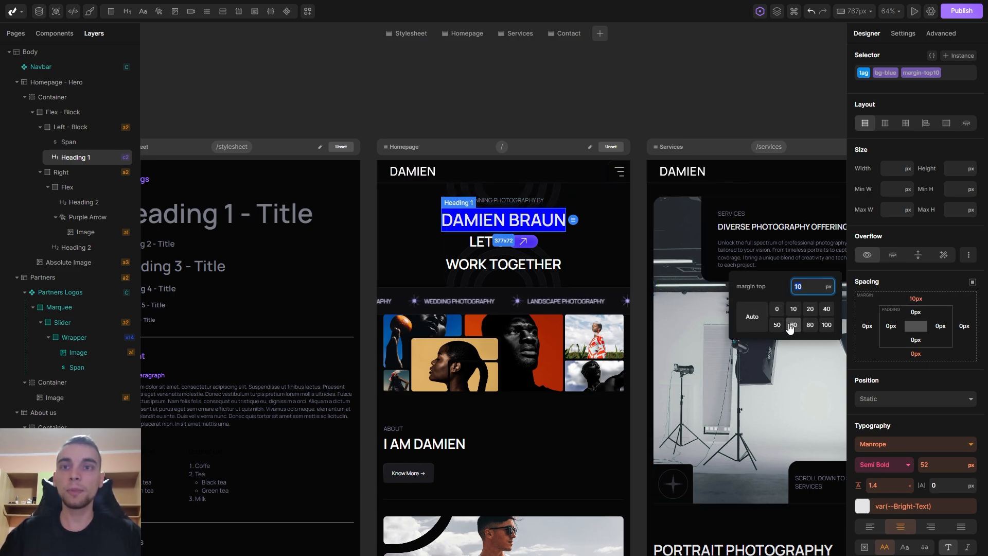
left_click(776, 326)
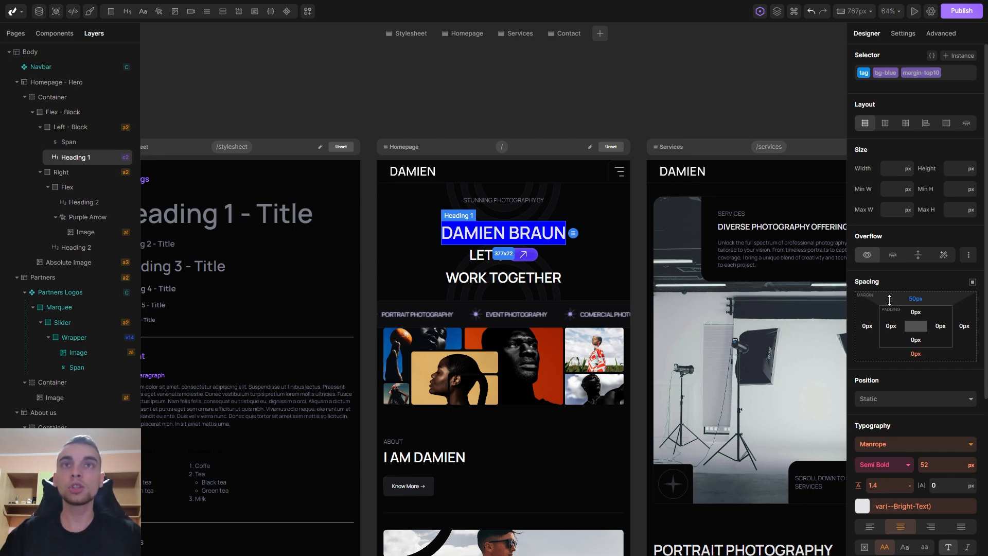
Switch the canvas to the 1920px breakpoint and review the hero heading's spacing, typography and background styles
left_click(855, 11)
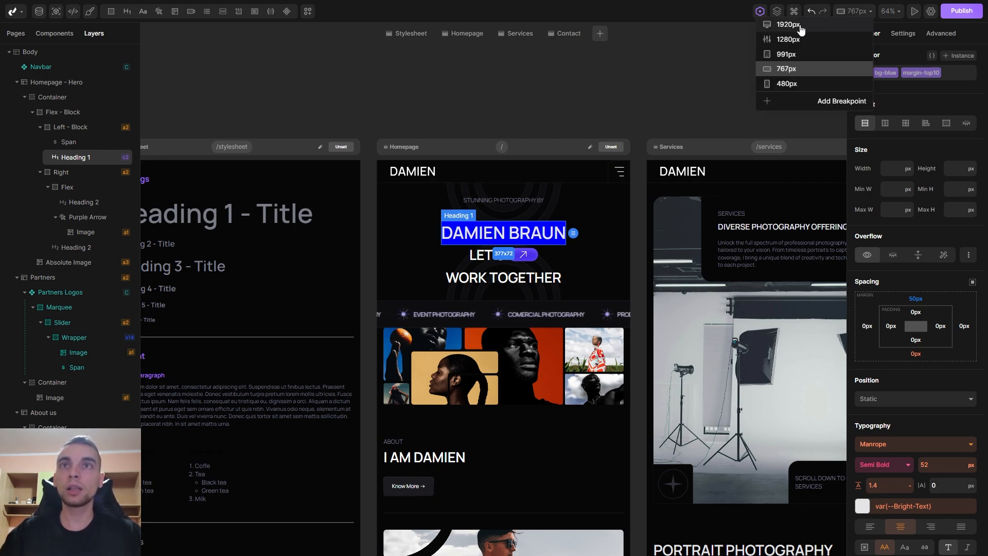
left_click(801, 26)
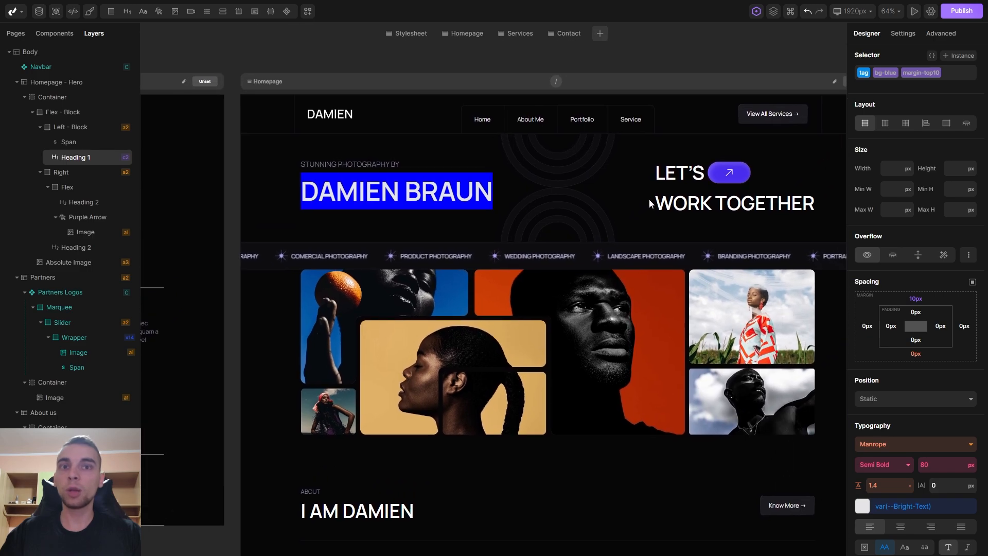
scroll(951, 226, "down", 5)
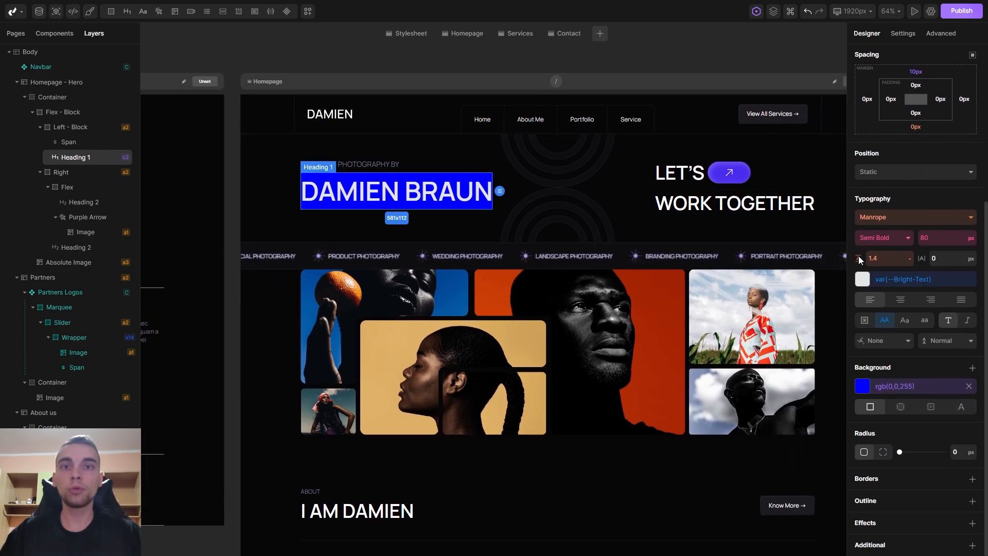
scroll(890, 257, "up", 5)
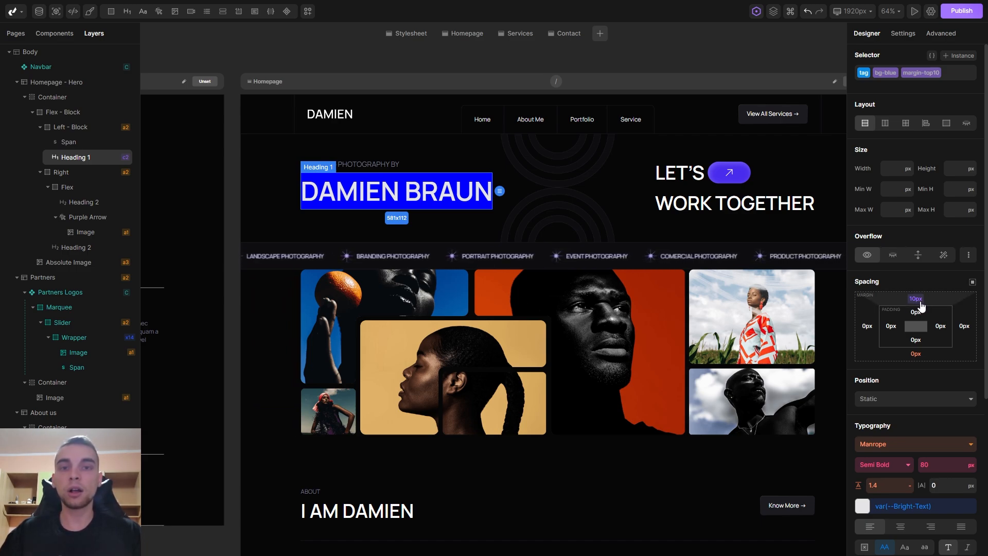
scroll(884, 278, "down", 4)
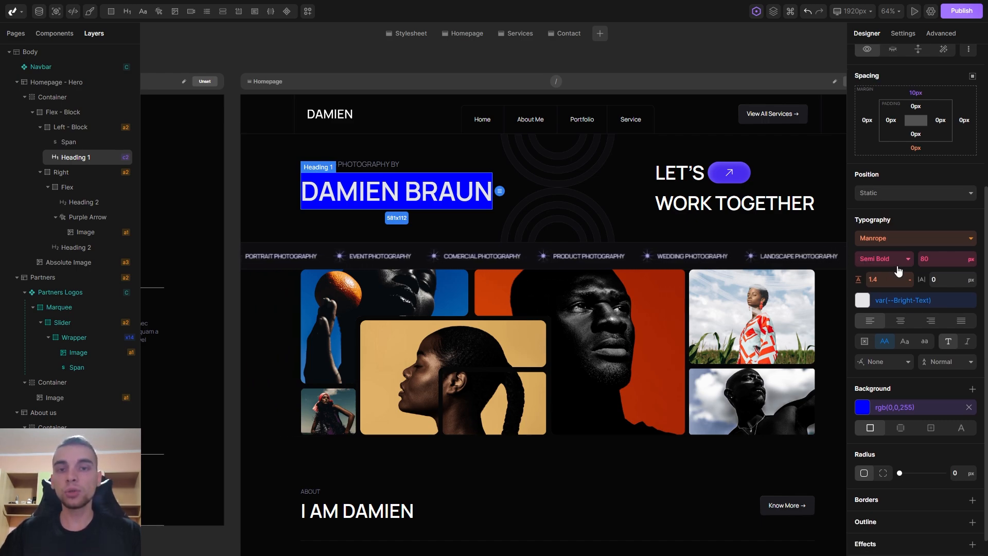
scroll(904, 292, "up", 4)
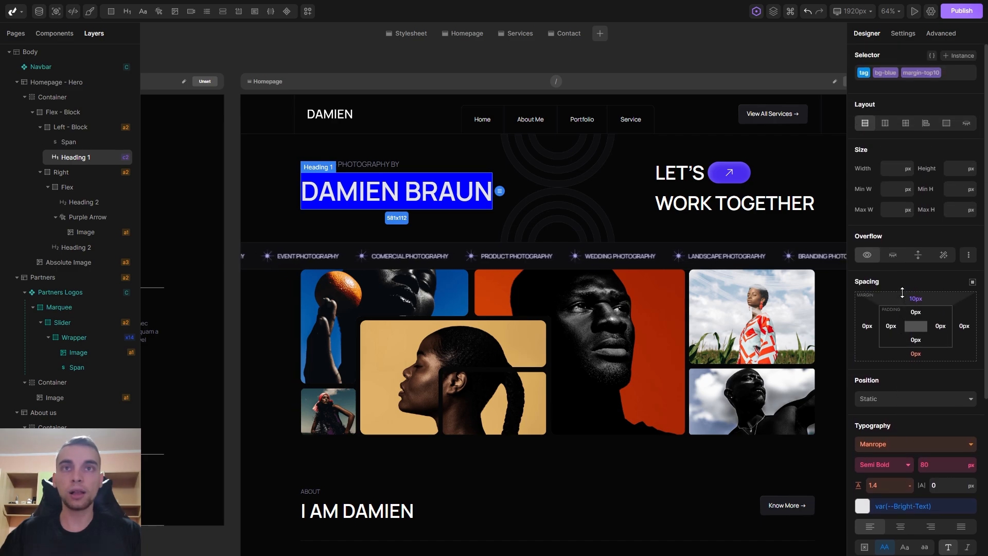
Switch the heading to its global h1 selector and review that selector's spacing, typography and background styles
left_click(863, 77)
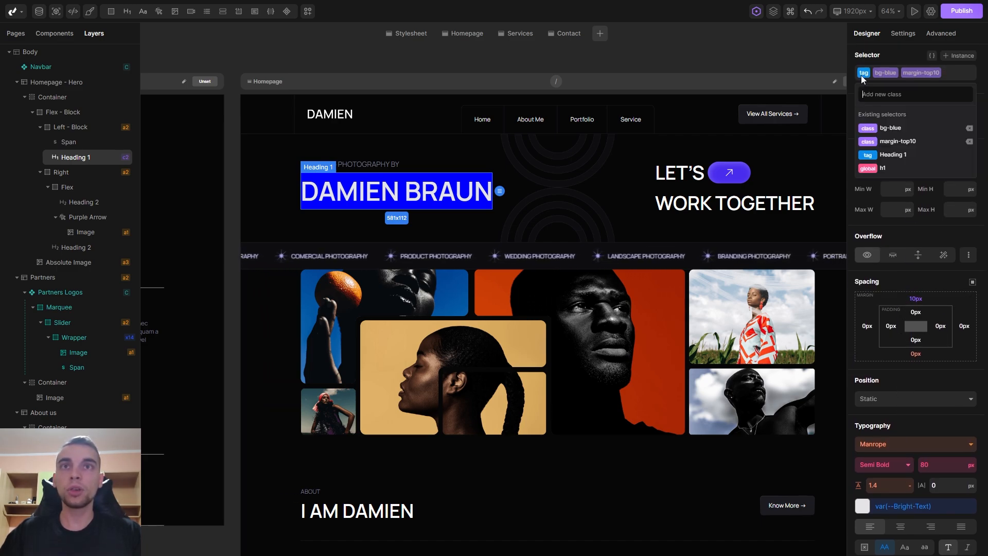
left_click(881, 168)
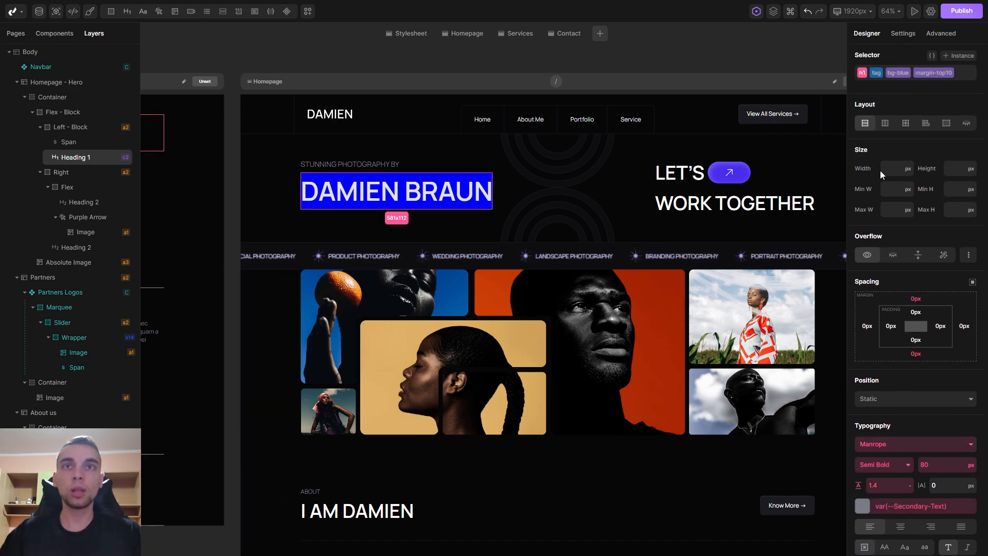
scroll(900, 186, "down", 4)
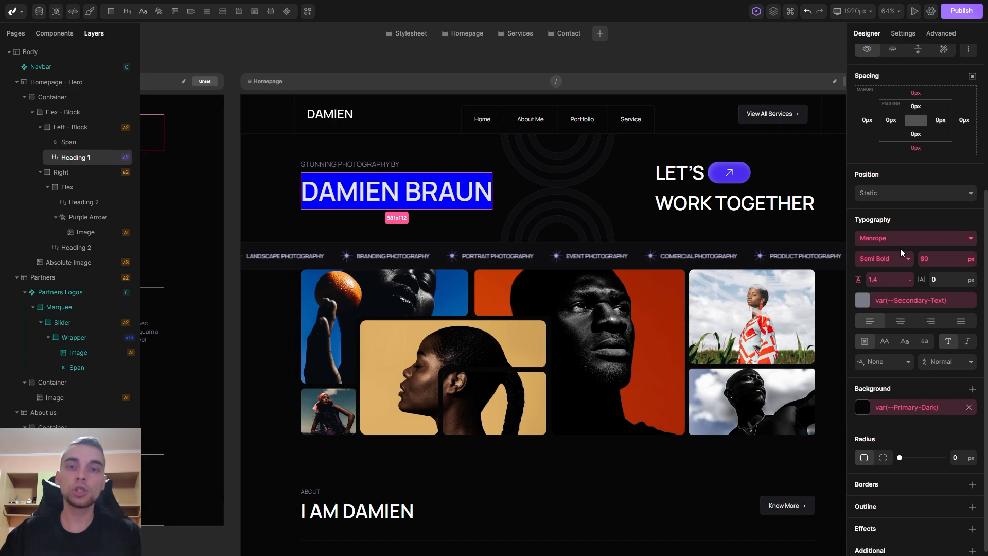
scroll(911, 267, "up", 4)
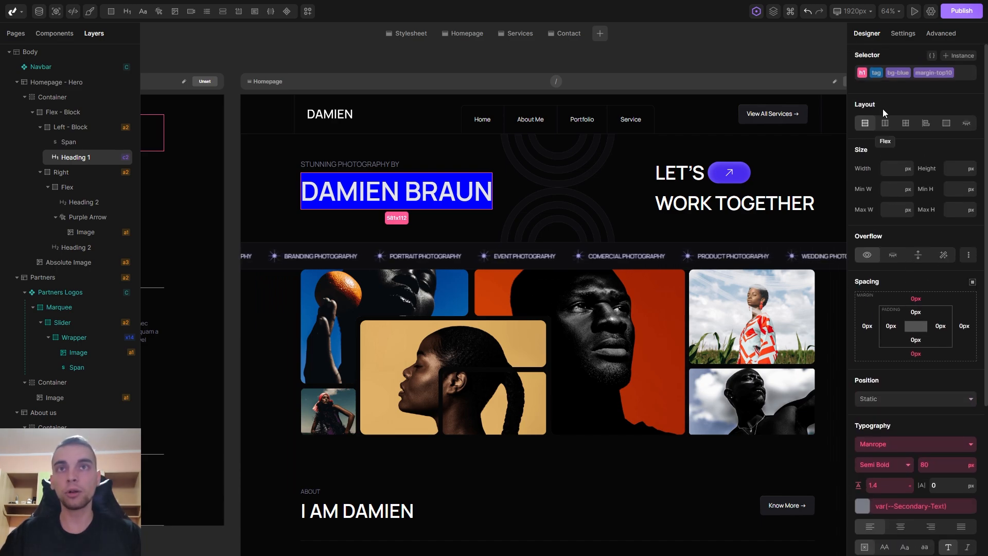
Leave the global h1 selector and check where the hero heading's line height is inherited from
left_click(933, 72)
scroll(936, 176, "down", 5)
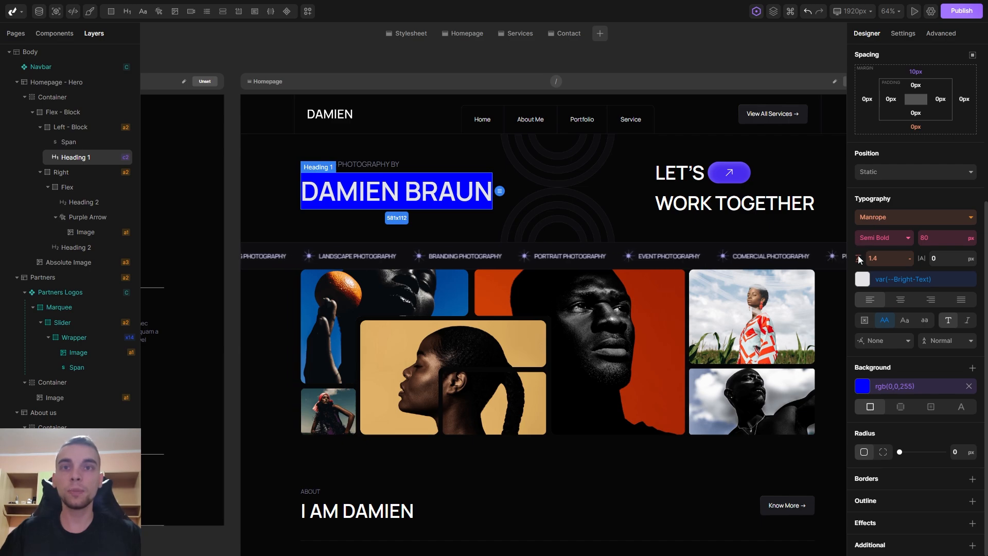
mouse_move(857, 261)
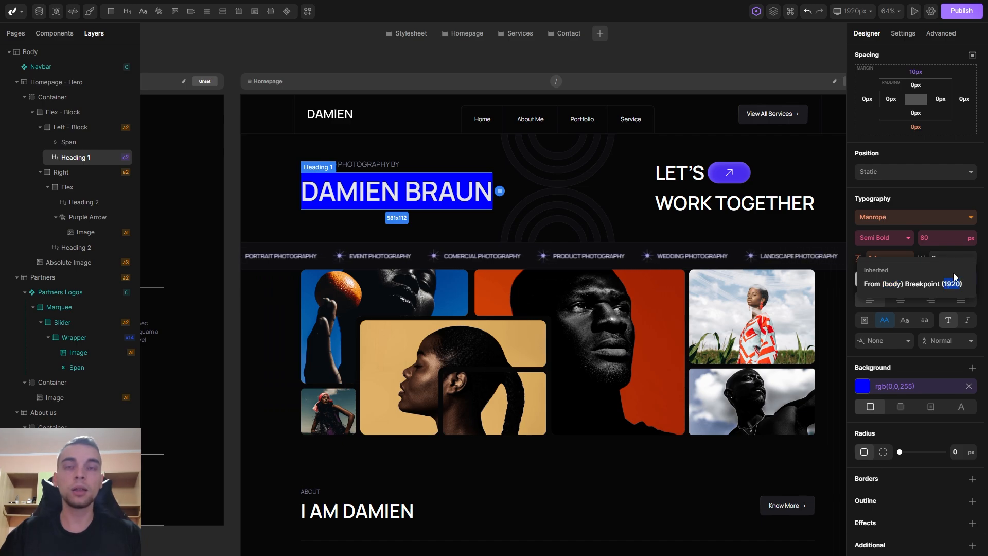
left_click(760, 148)
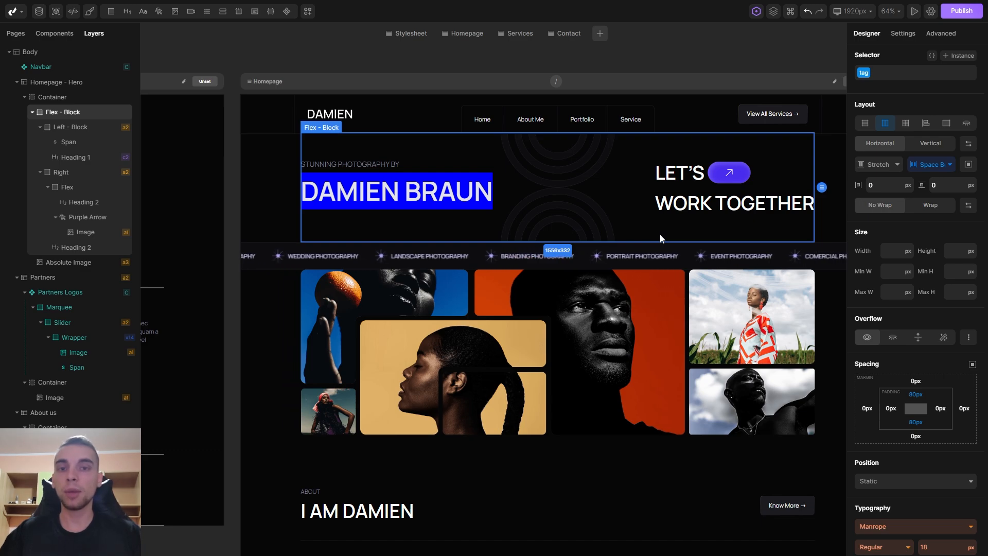
scroll(672, 232, "up", 2)
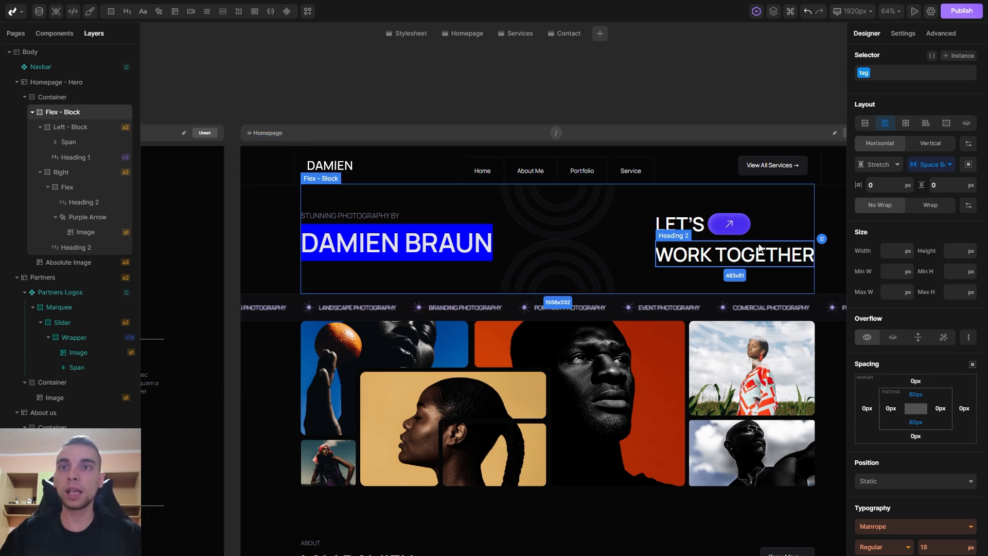
left_click(782, 225)
left_click(80, 177)
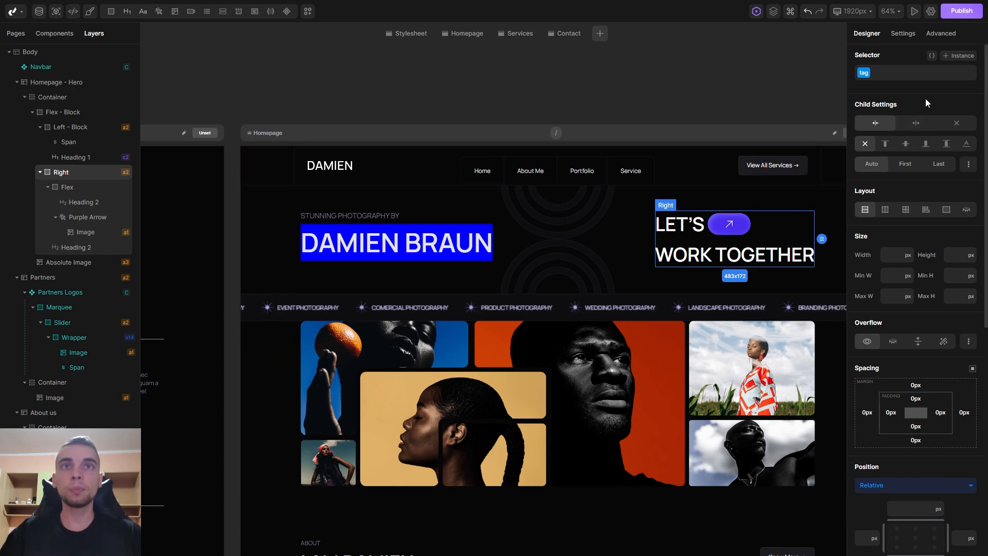
left_click(960, 55)
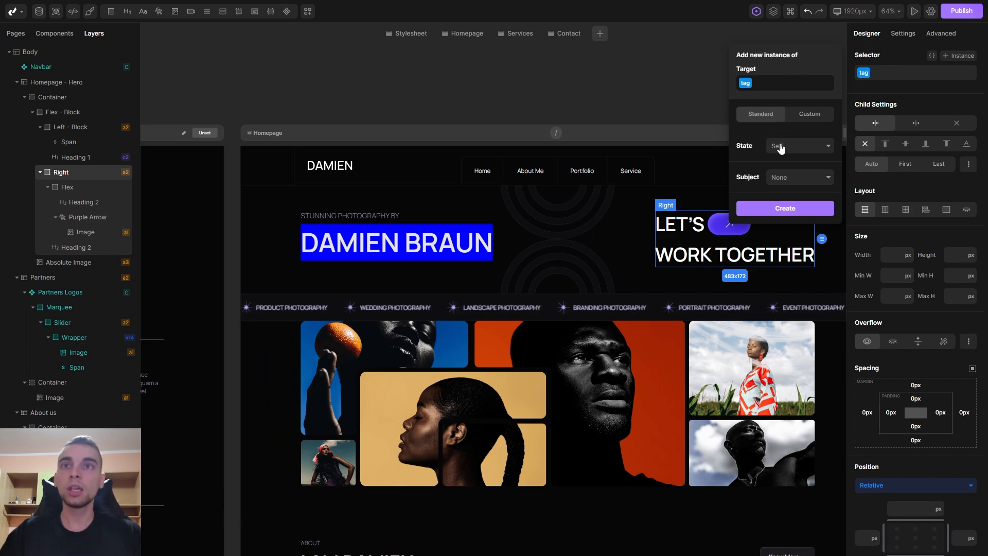
left_click(796, 145)
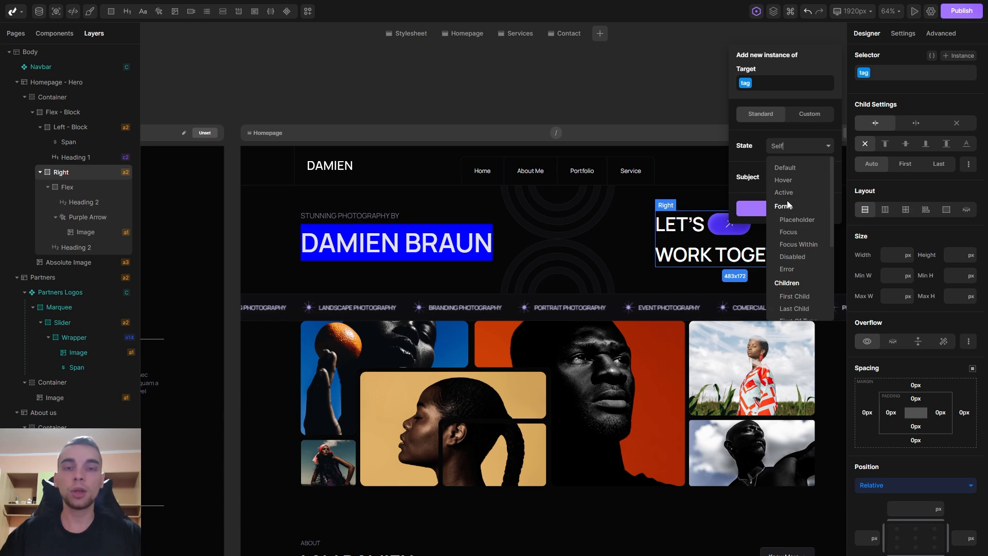
left_click(792, 180)
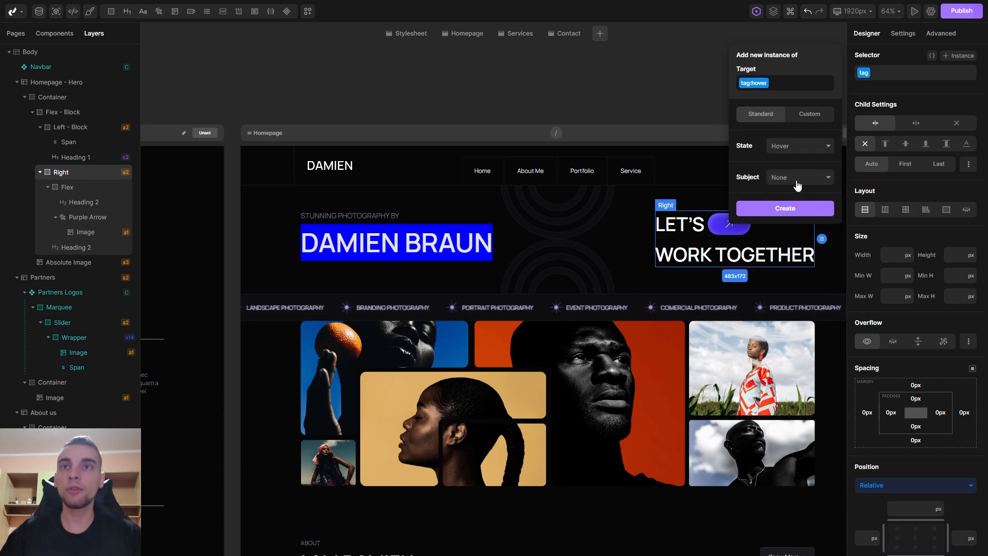
left_click(794, 177)
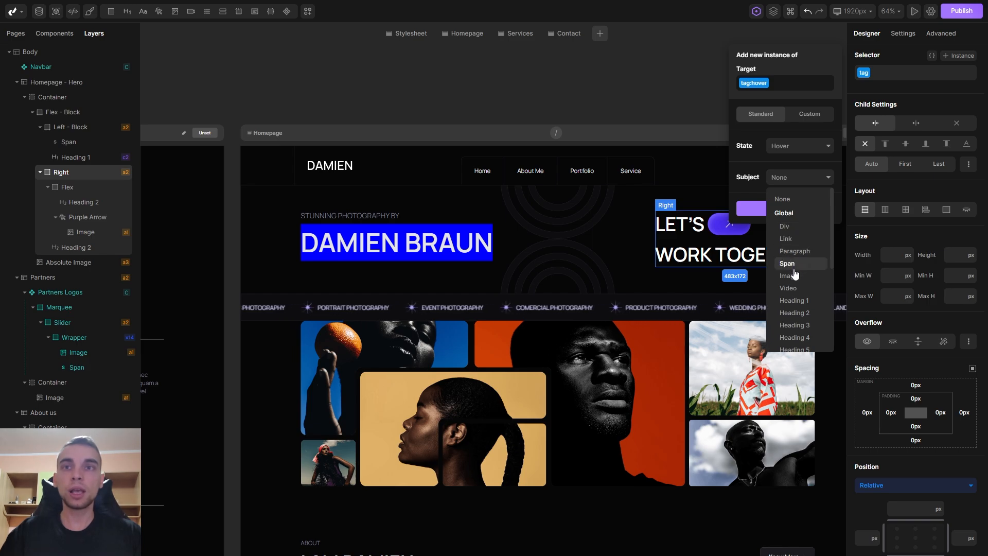
scroll(800, 280, "down", 3)
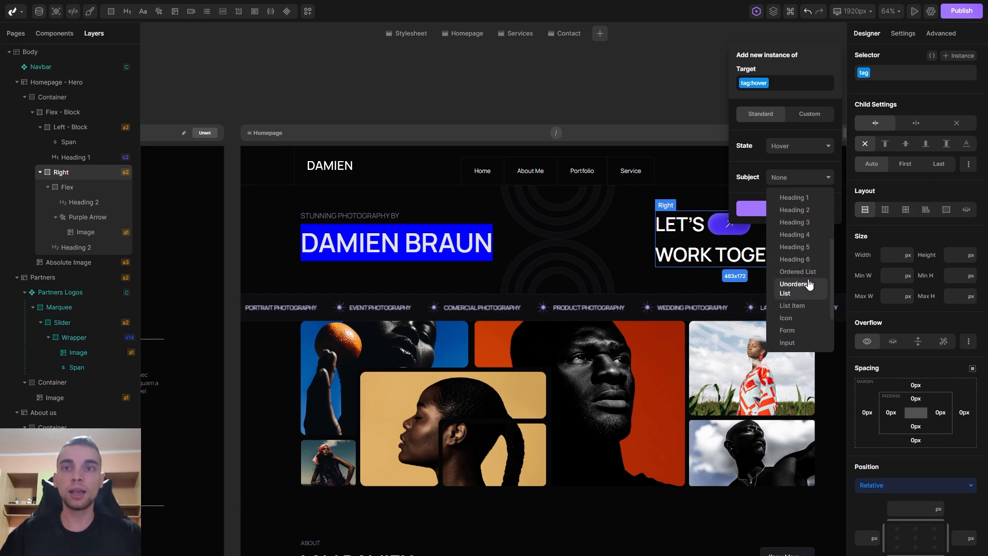
left_click_drag(832, 273, 834, 223)
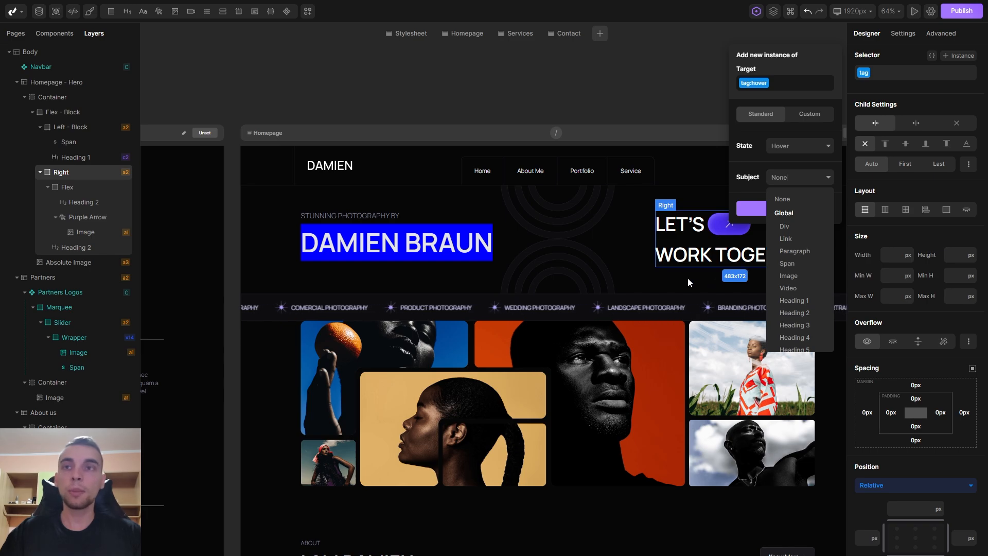
key("Escape")
key("Escape")
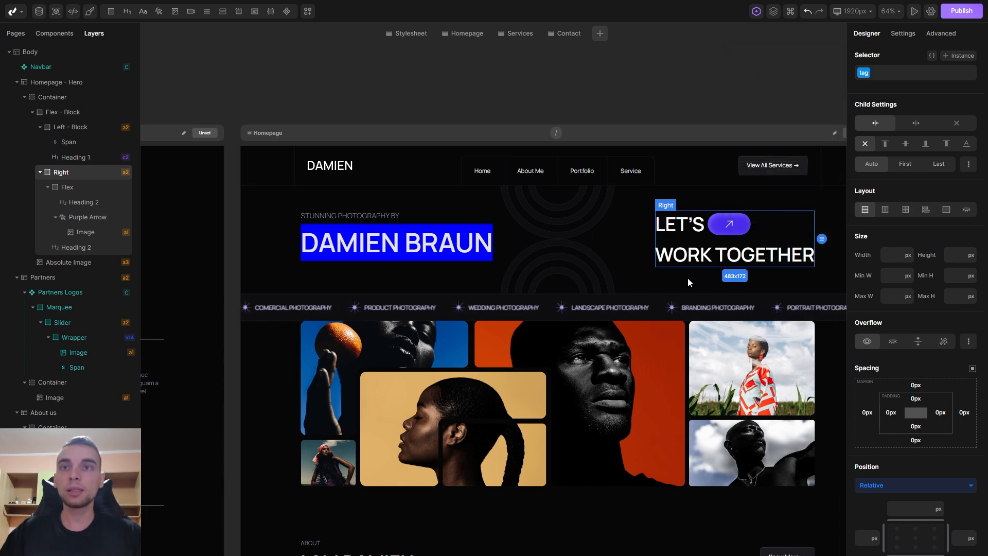
Add a new class named hover-target to the arrow image inside the hero's Purple Arrow
left_click(729, 228)
left_click(884, 76)
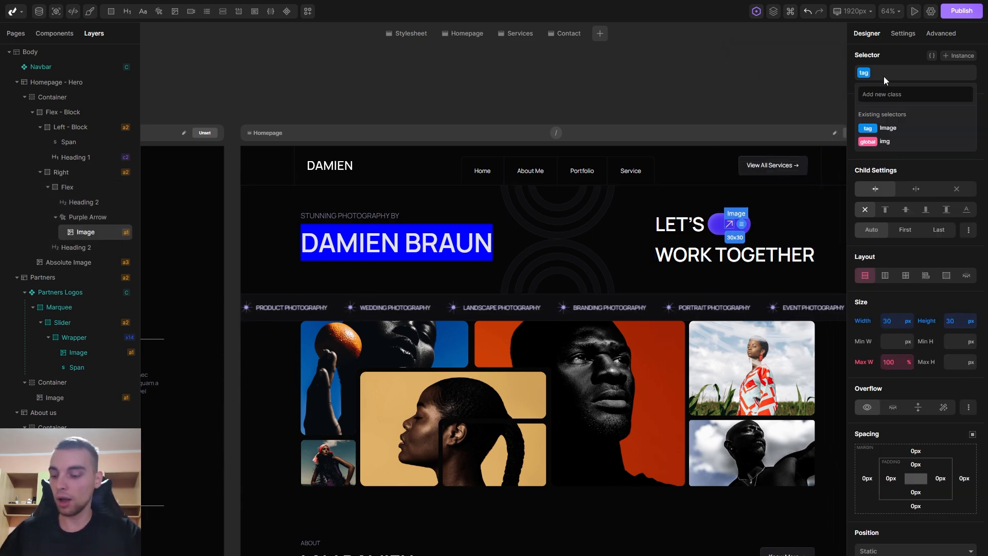
type("hover-t")
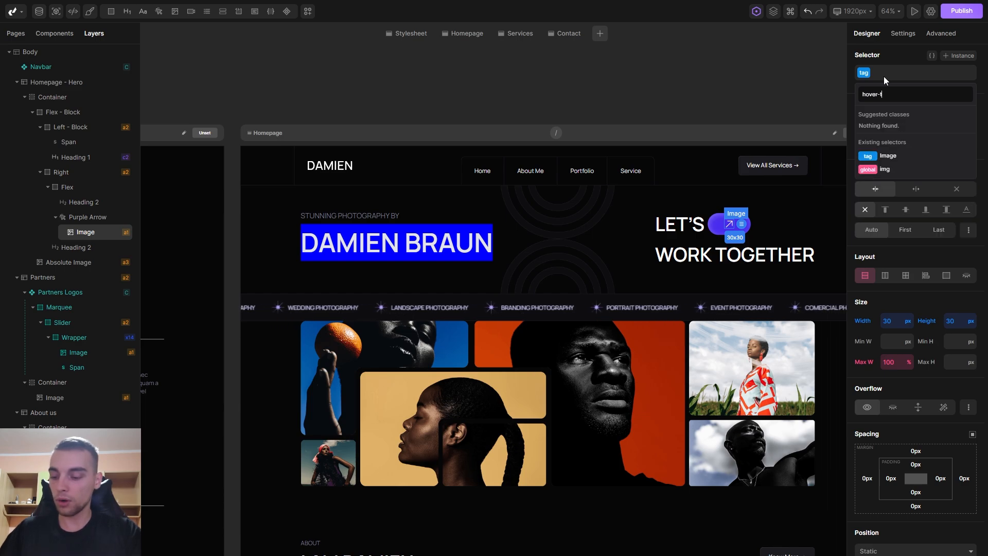
type("arget")
key("Return")
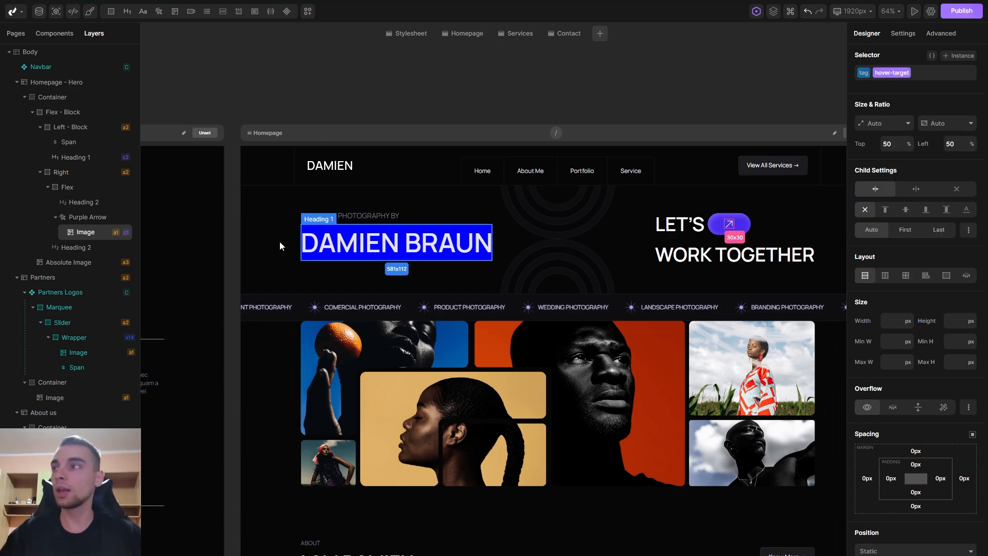
Create a new instance on the hero's Right block with the Hover state and Hover-Target as the subject
left_click(61, 173)
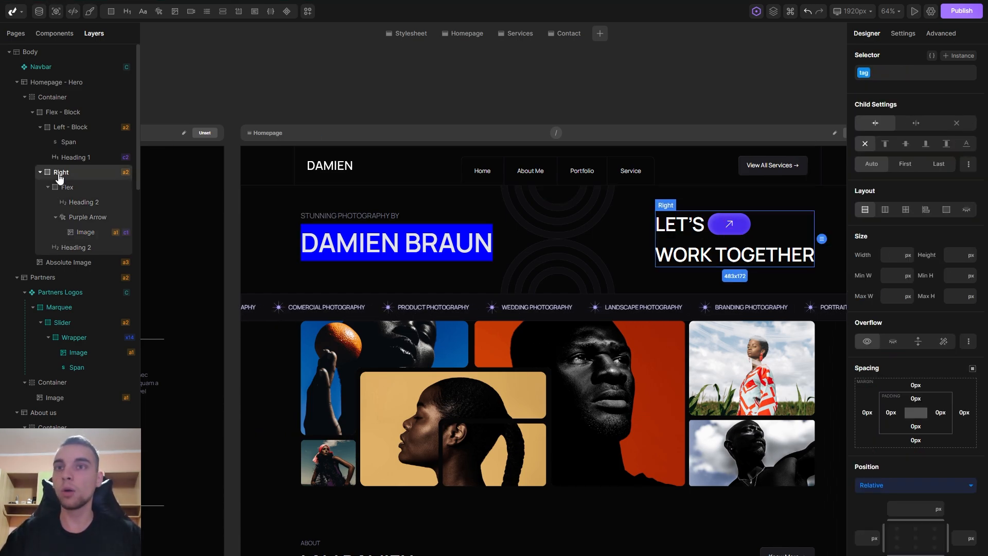
left_click(957, 59)
left_click(800, 147)
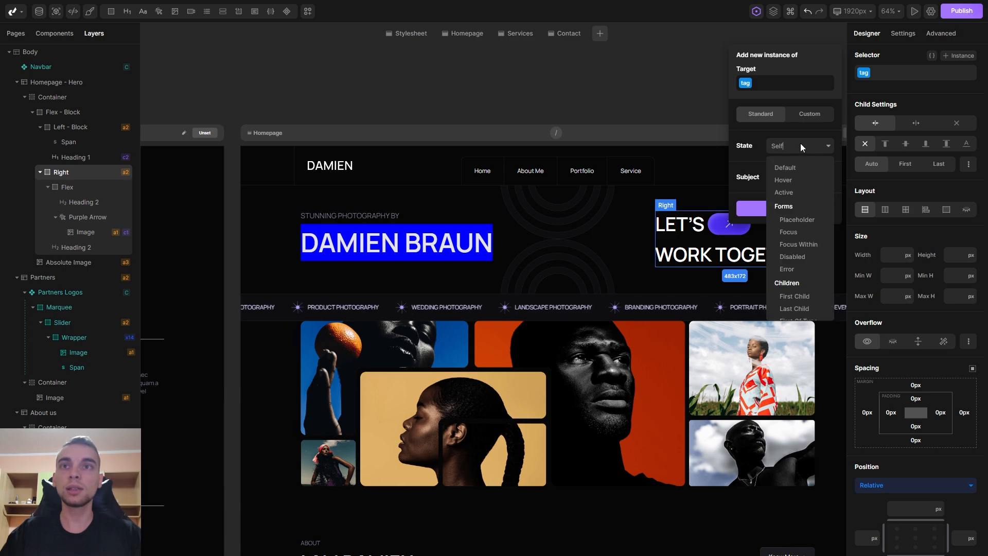
left_click(791, 179)
left_click(794, 176)
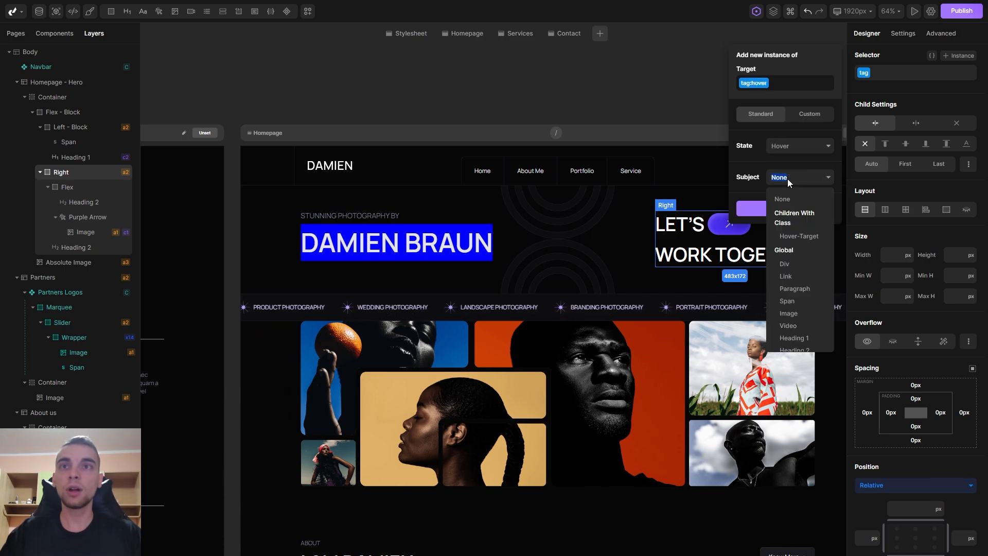
left_click(791, 238)
left_click(786, 209)
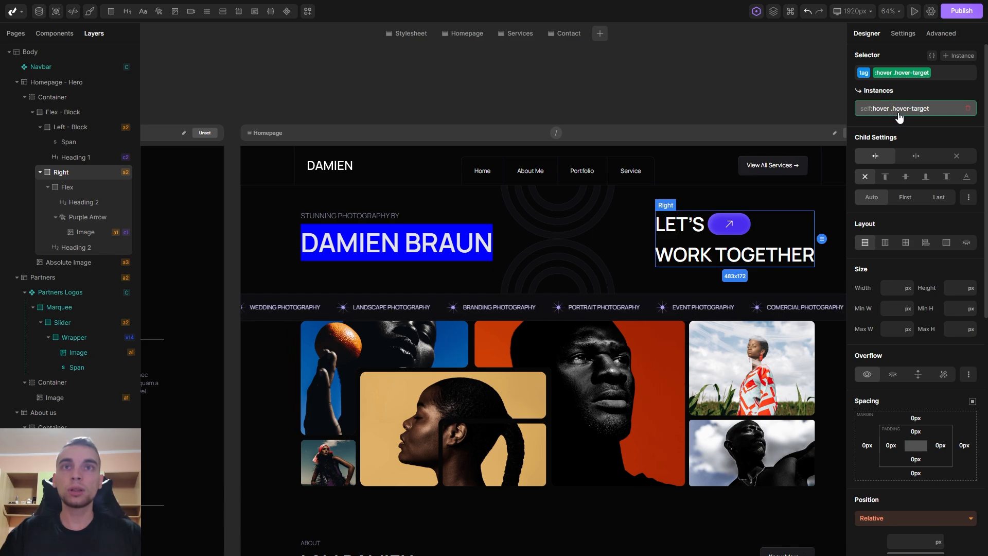
Add a Rotate transform of 45 degrees to the :hover .hover-target instance of the hero's Right block
left_click_drag(984, 146, 984, 391)
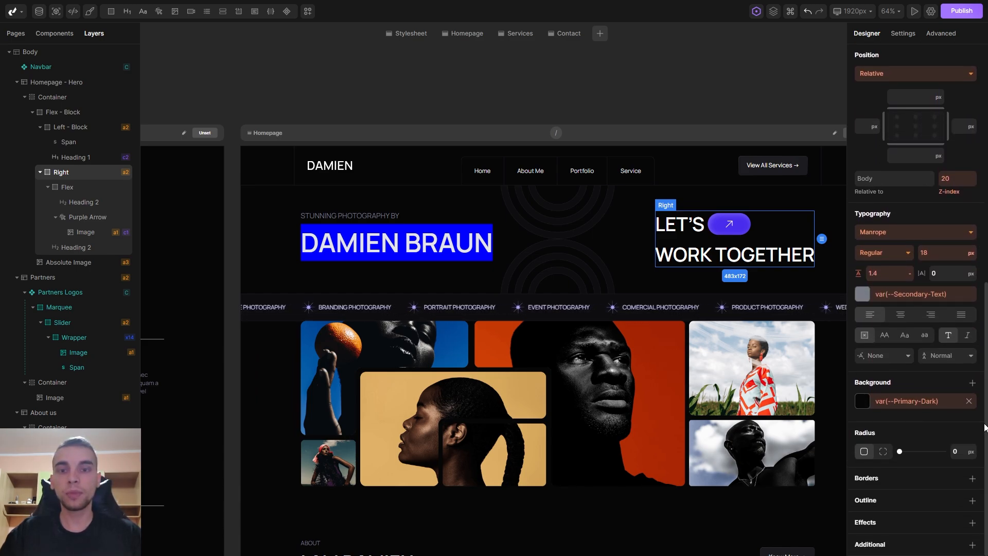
left_click(971, 522)
left_click(911, 487)
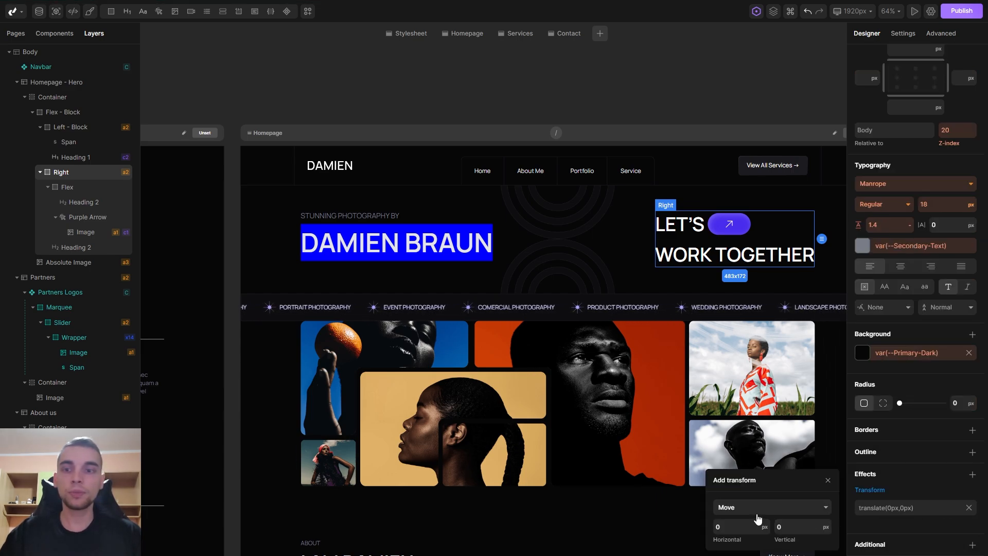
left_click(755, 510)
left_click(743, 529)
left_click(743, 526)
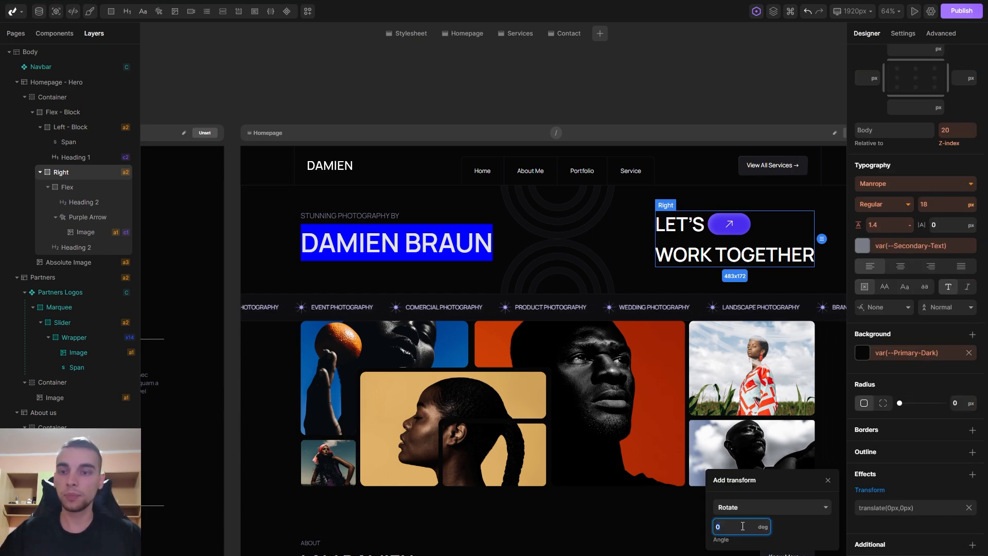
type("45")
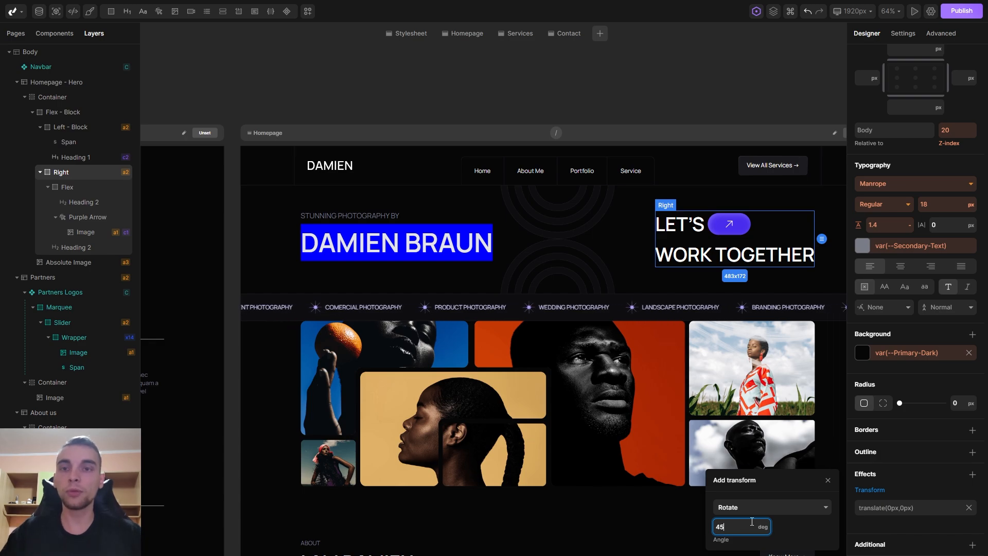
left_click(829, 331)
left_click(829, 331)
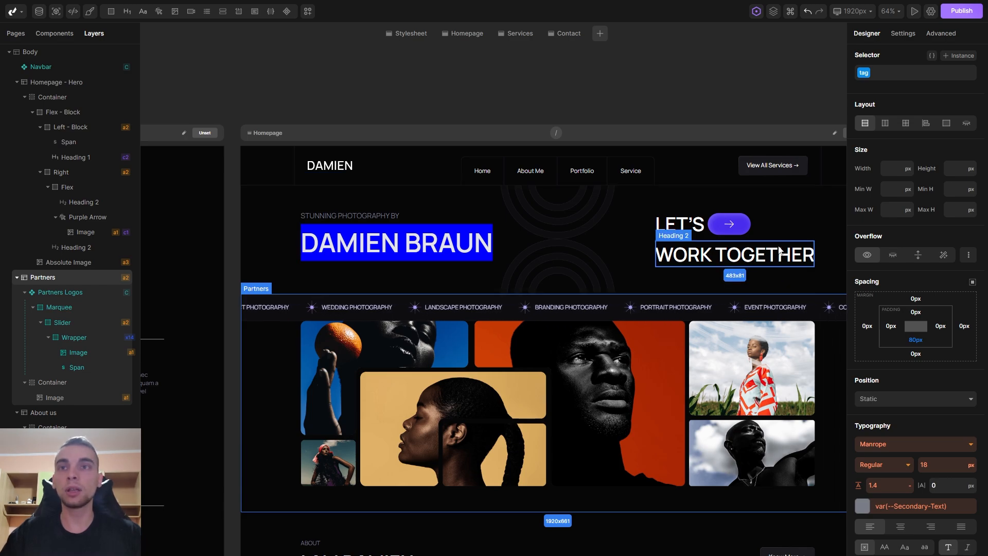
Add a transition effect for all properties with Ease timing to the arrow image in the hero's Purple Arrow
scroll(781, 260, "right", 3)
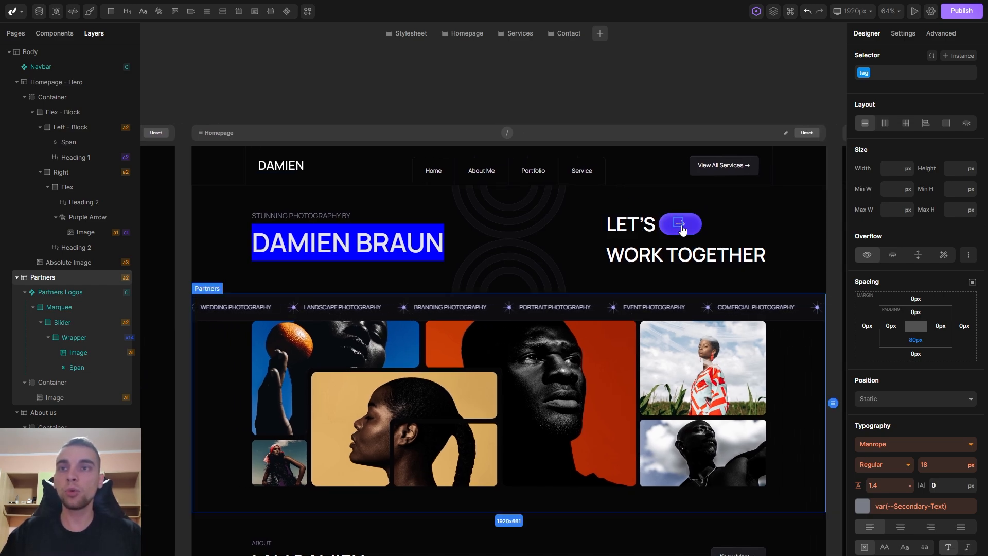
left_click(684, 225)
scroll(920, 282, "down", 1)
scroll(919, 281, "down", 5)
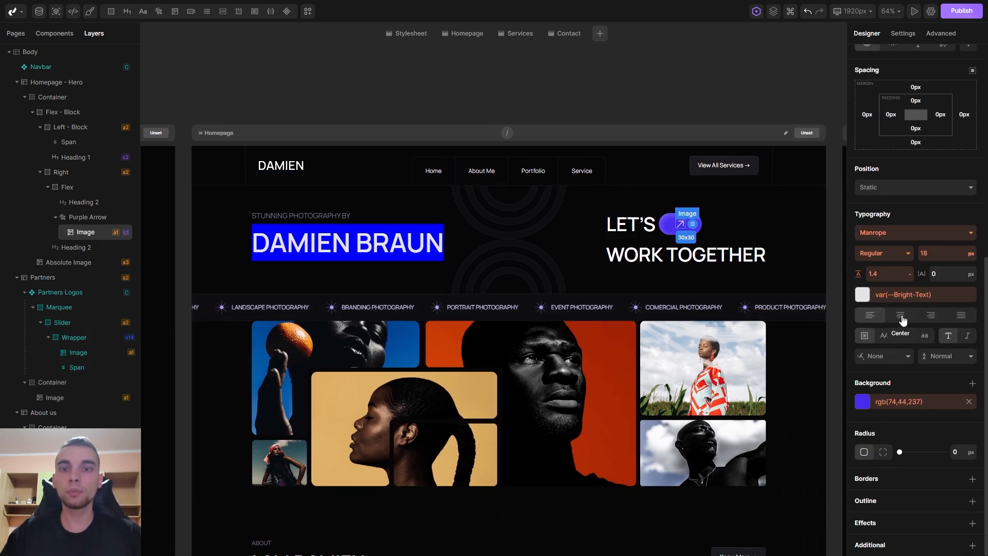
left_click(970, 525)
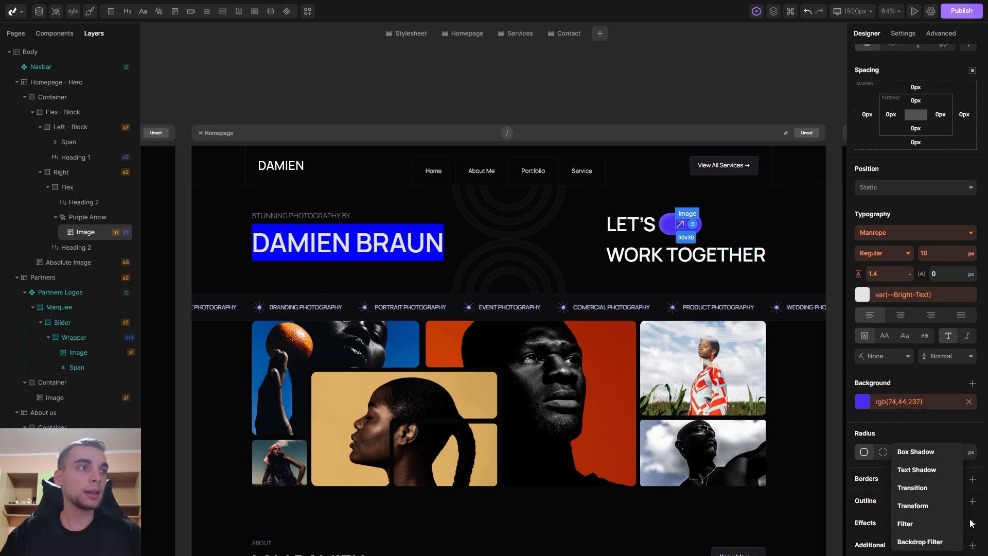
left_click(930, 489)
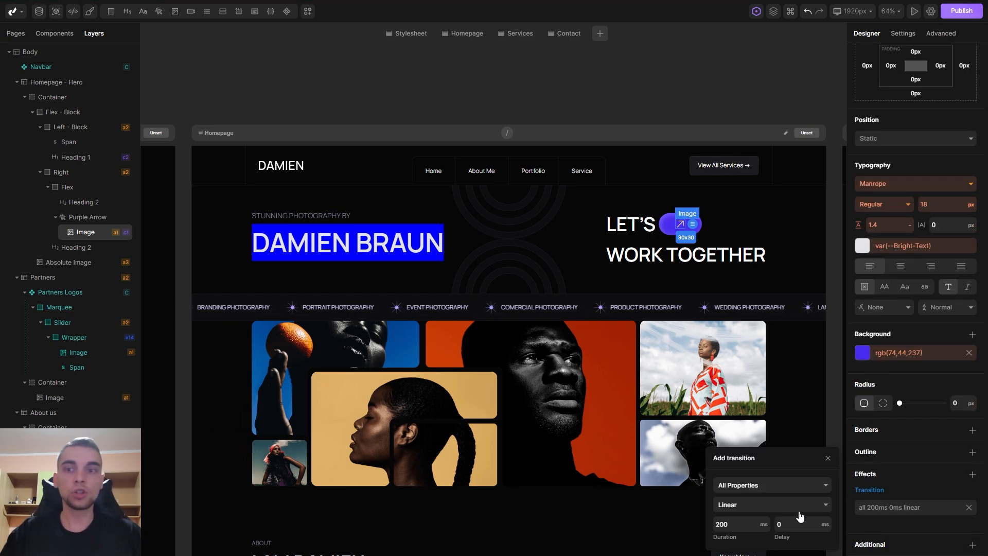
left_click(741, 505)
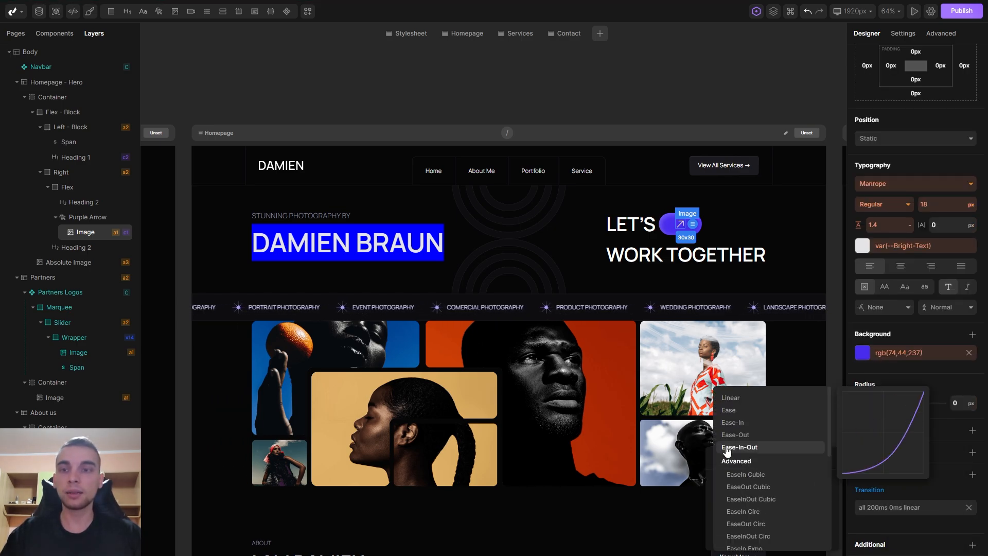
left_click(728, 409)
left_click(799, 223)
left_click(799, 223)
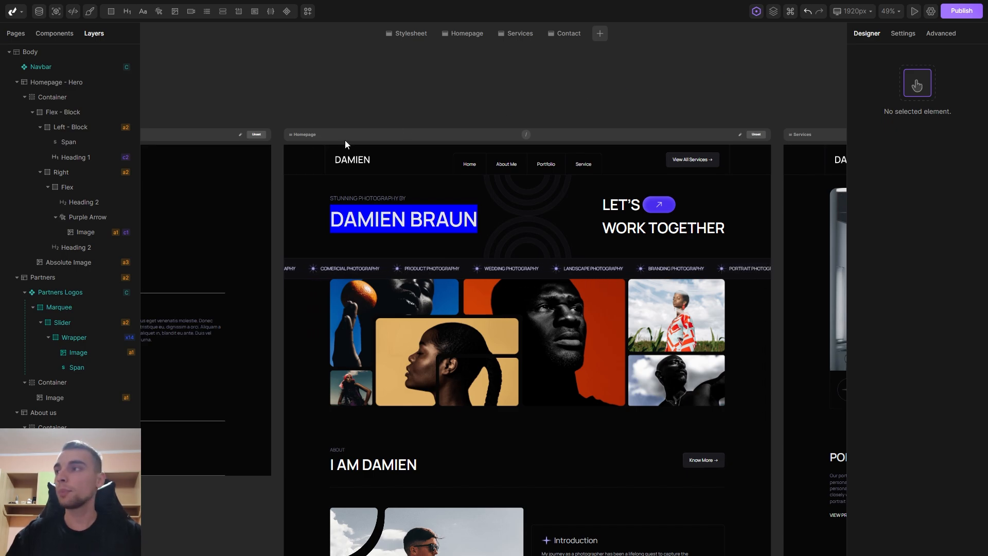
Add margin-bottom: 100px to the self rule in the Right block's CSS code and save it
left_click(58, 175)
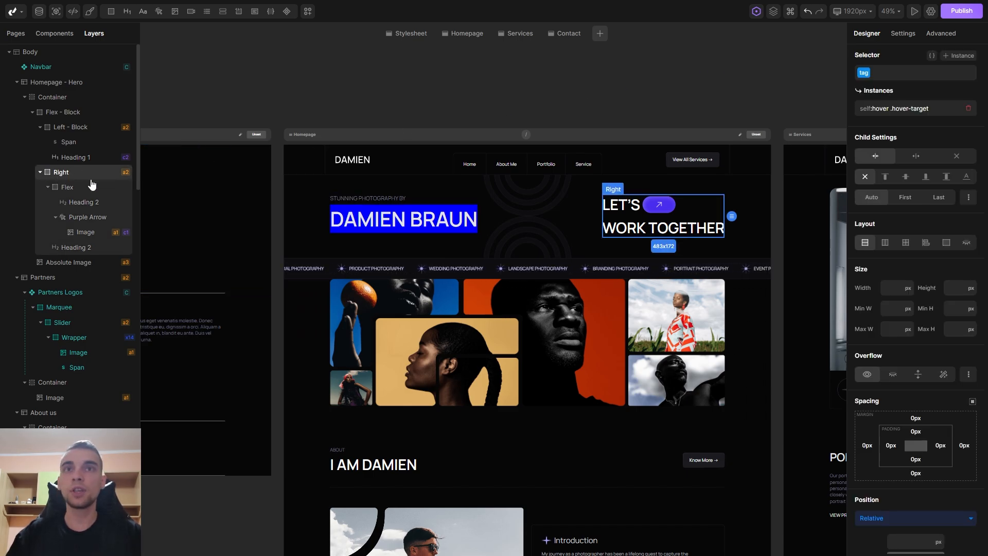
left_click(931, 56)
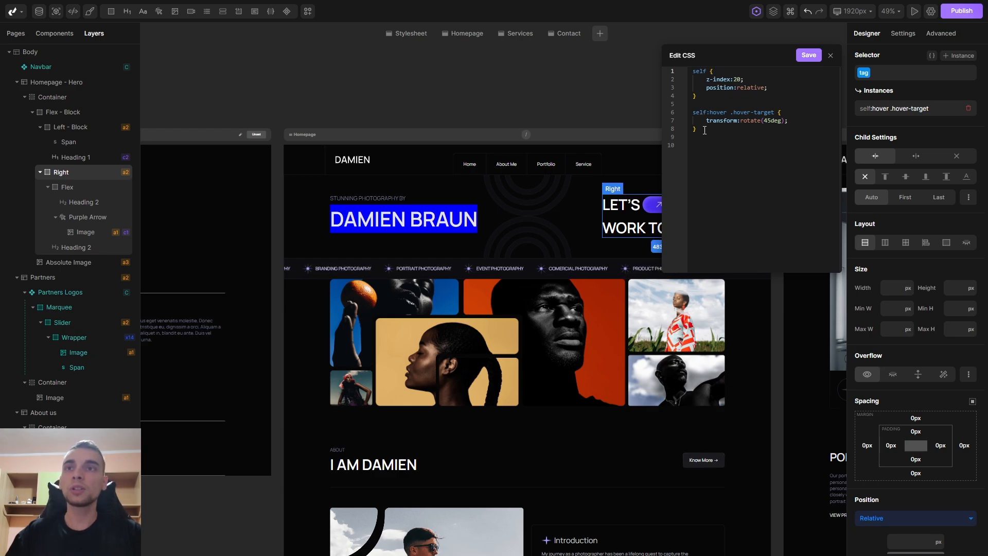
left_click_drag(704, 130, 694, 83)
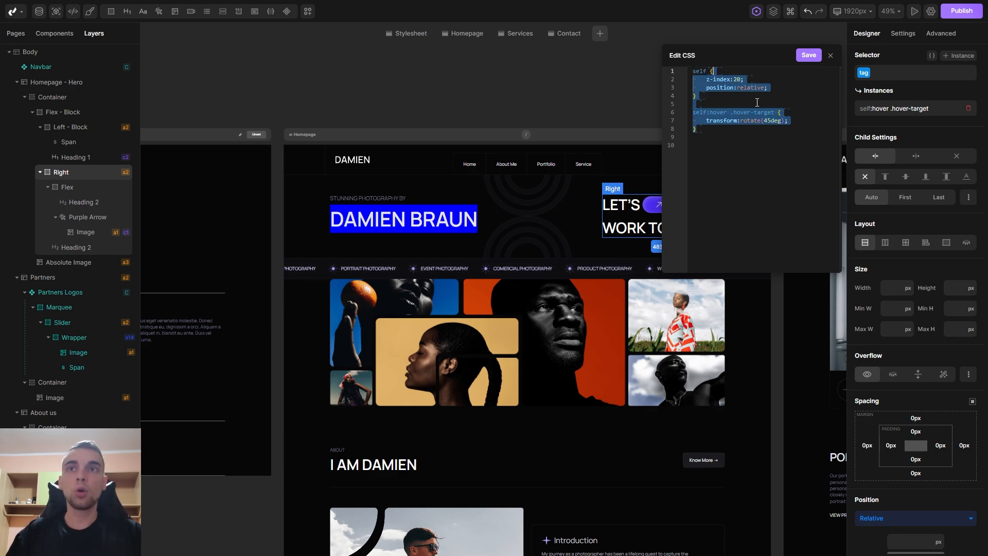
left_click(779, 87)
key("Return")
type("margin-")
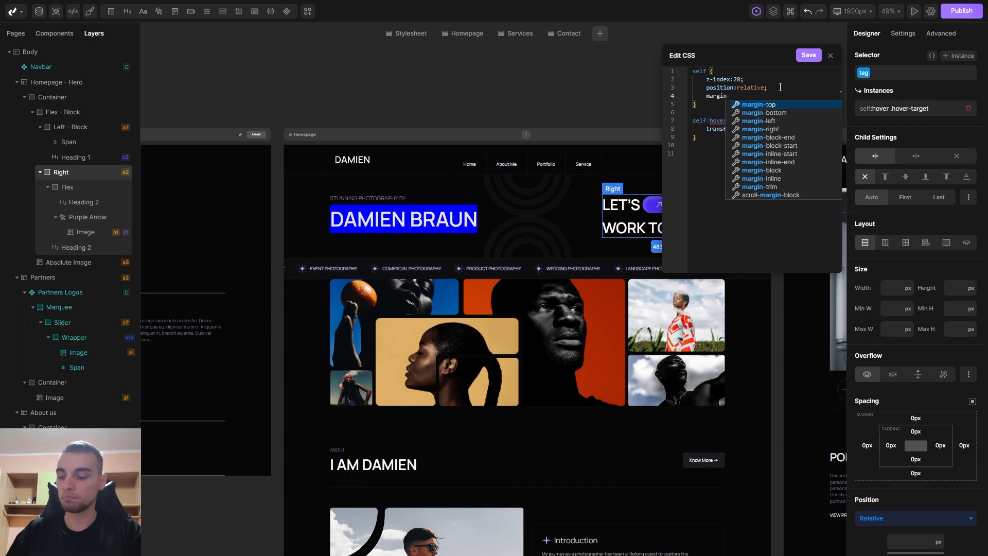
type("b")
key("Return")
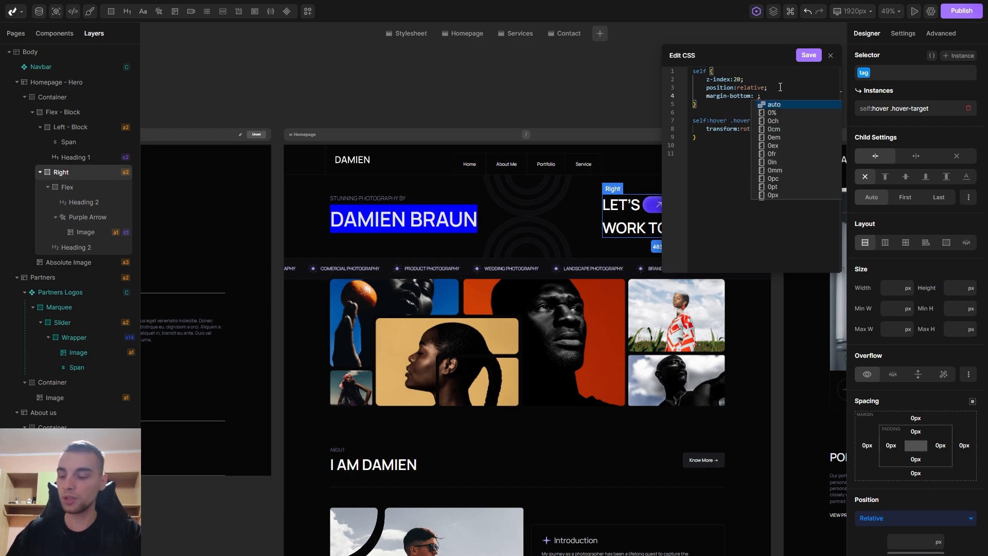
type("100px")
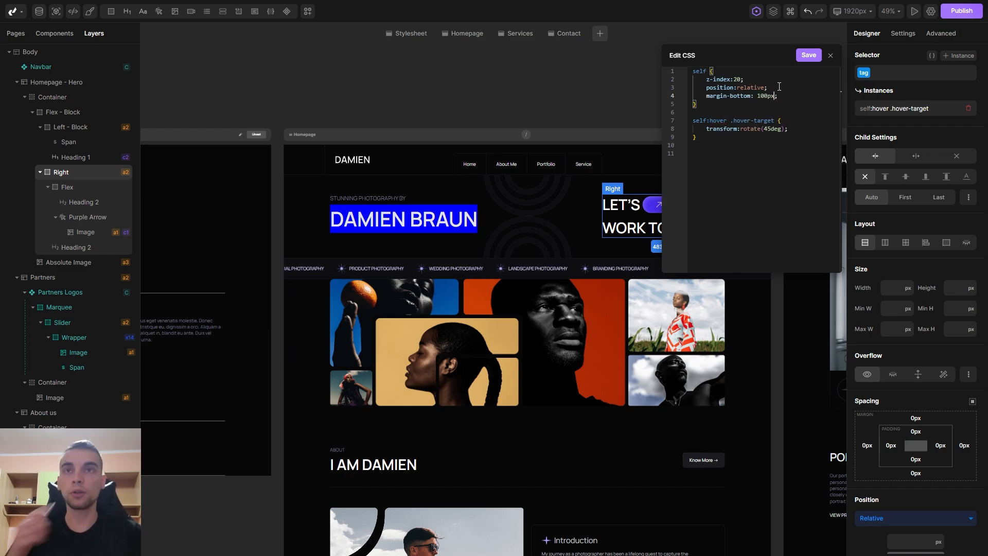
left_click(812, 56)
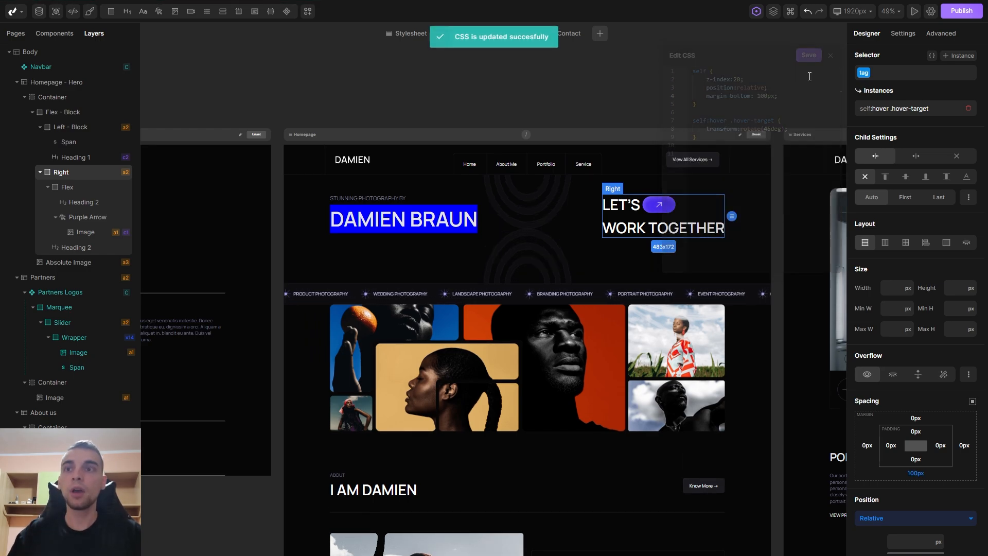
Reset the Right block's bottom margin in its spacing settings
mouse_move(633, 206)
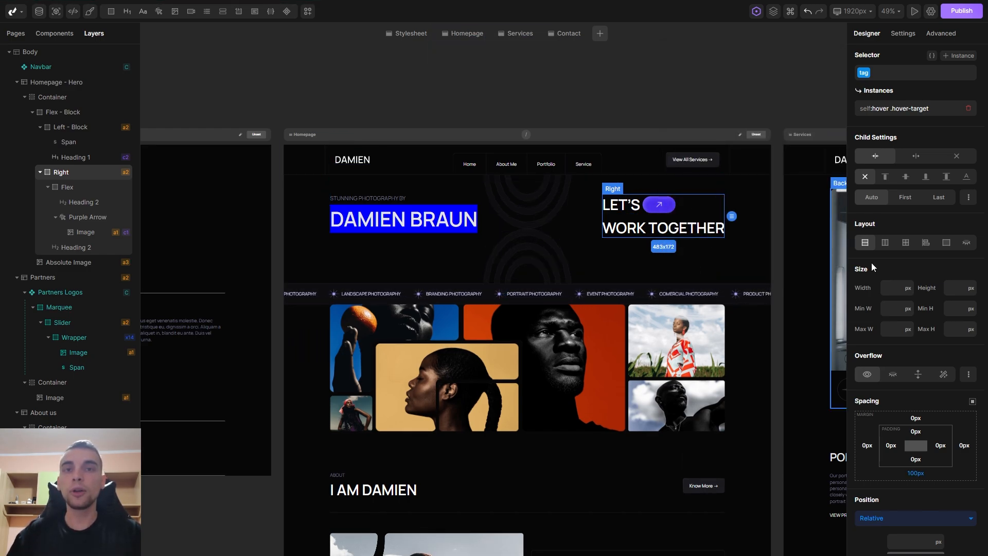
scroll(931, 257, "down", 3)
scroll(930, 257, "down", 2)
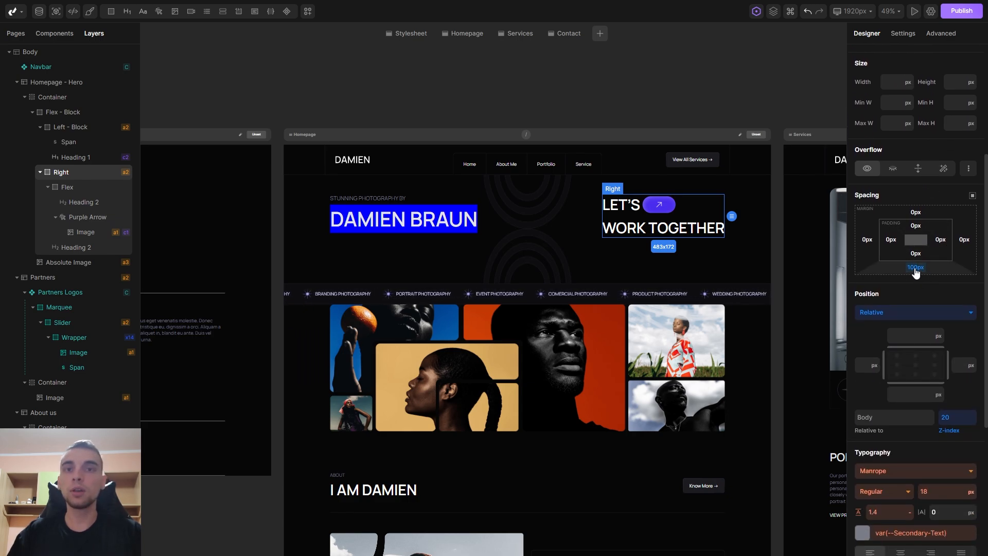
left_click(915, 268)
left_click(916, 301)
Review the self:hover .hover-target rule in the Right block's CSS code, and close the code editor
scroll(904, 280, "up", 4)
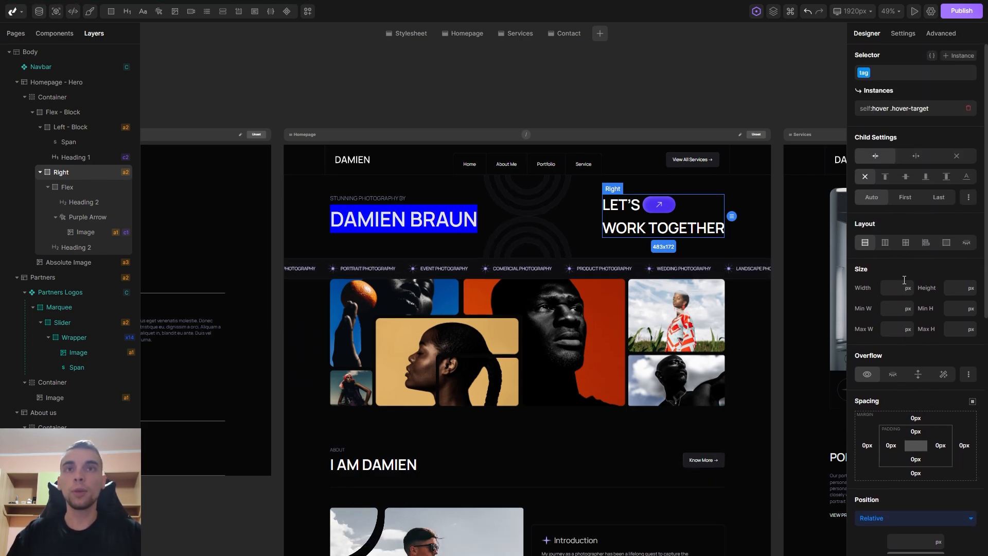
left_click(932, 56)
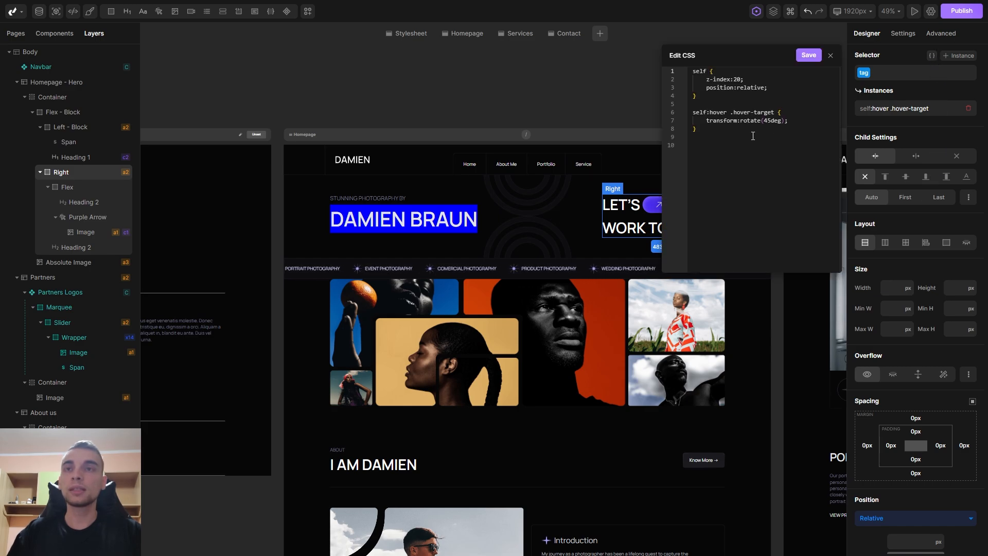
left_click_drag(697, 128, 694, 114)
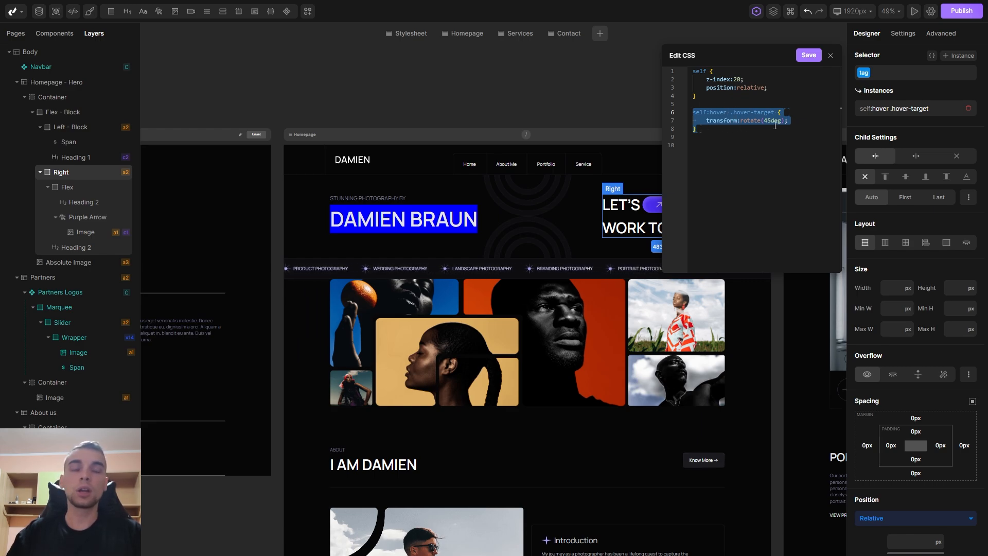
left_click(697, 147)
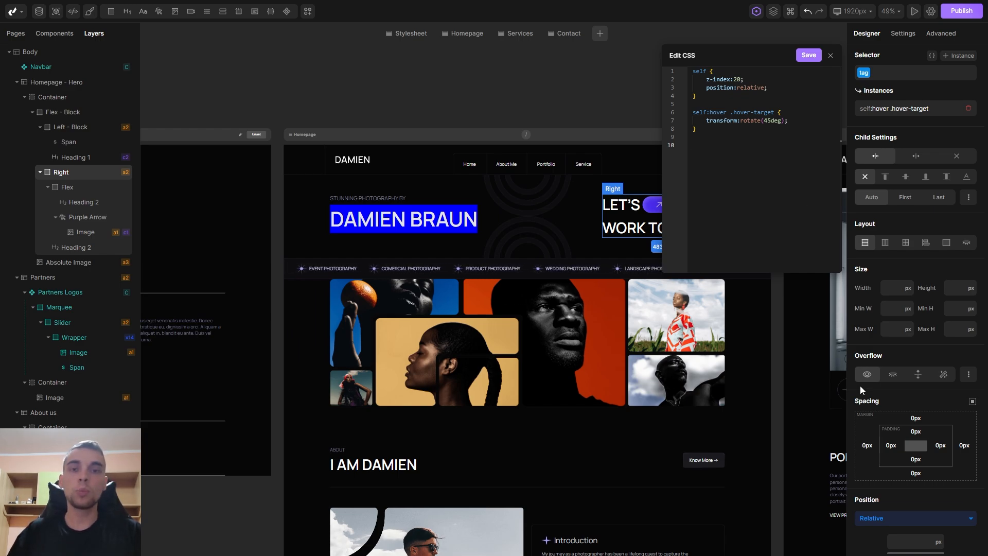
left_click(830, 55)
Add background: radial-gradient(50% 100% at 50% 100%, #16161C 0%, #070709 100%) to the Partners section's CSS code and save it
left_click(292, 333)
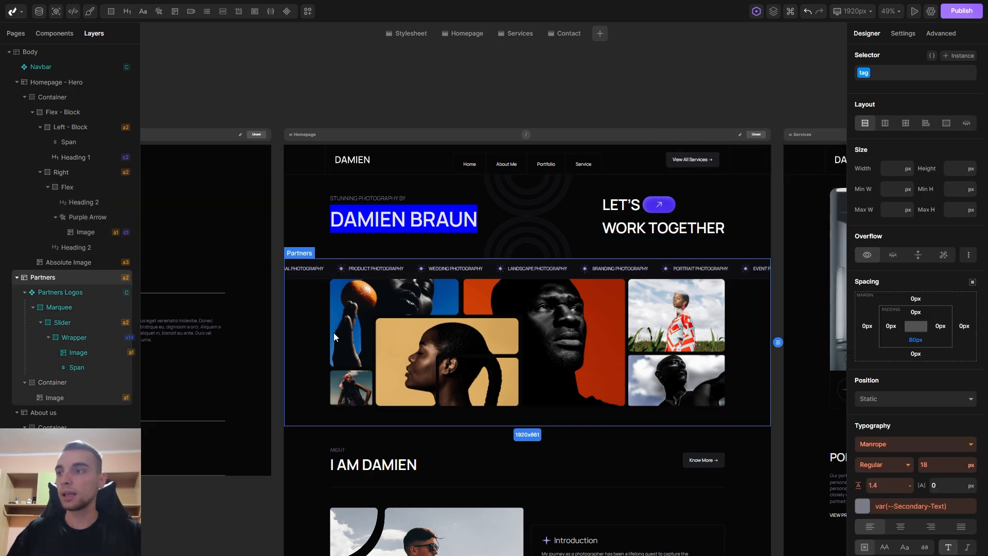
left_click(931, 55)
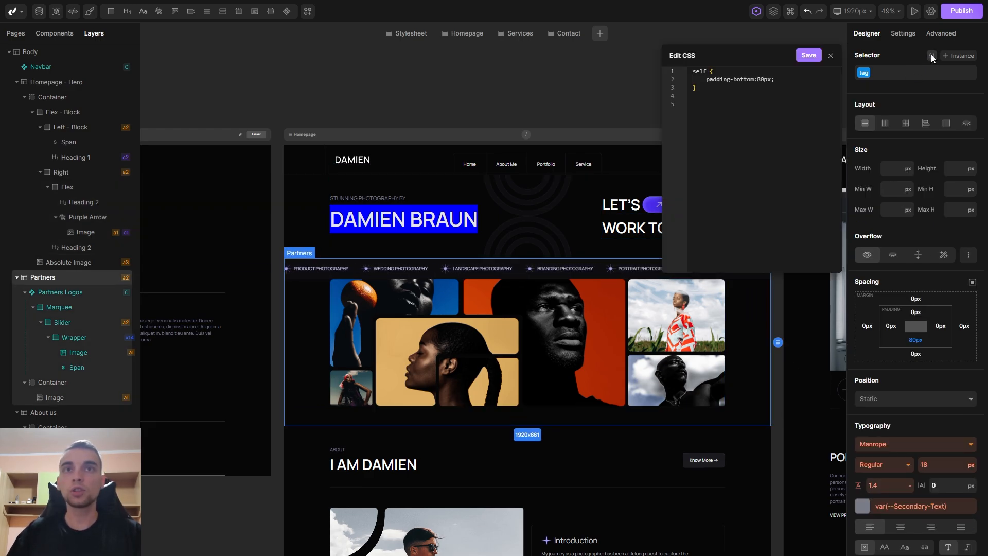
left_click(790, 79)
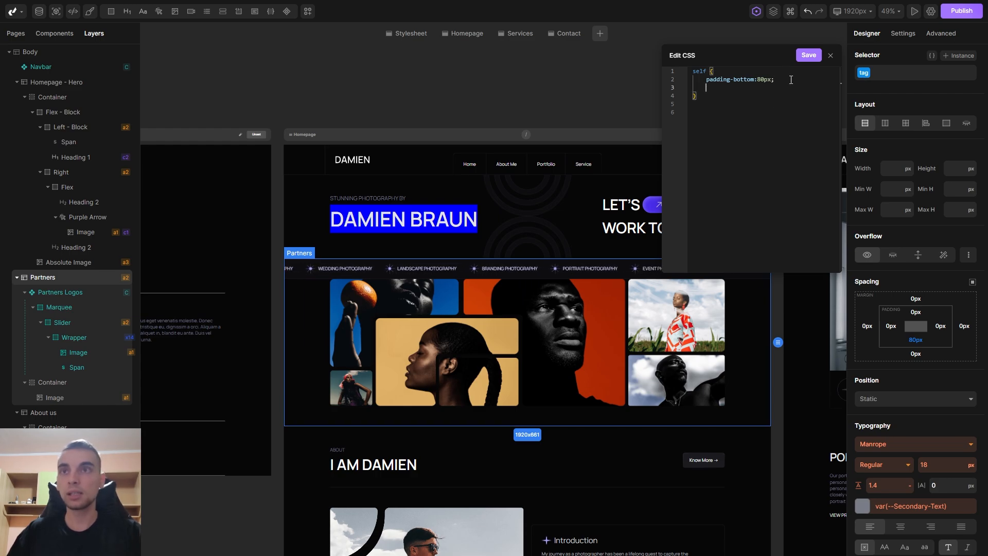
key("Return")
type("background: radial-gradient(50% 100% at 50% 100%, #16161C 0%, #070709 100%);")
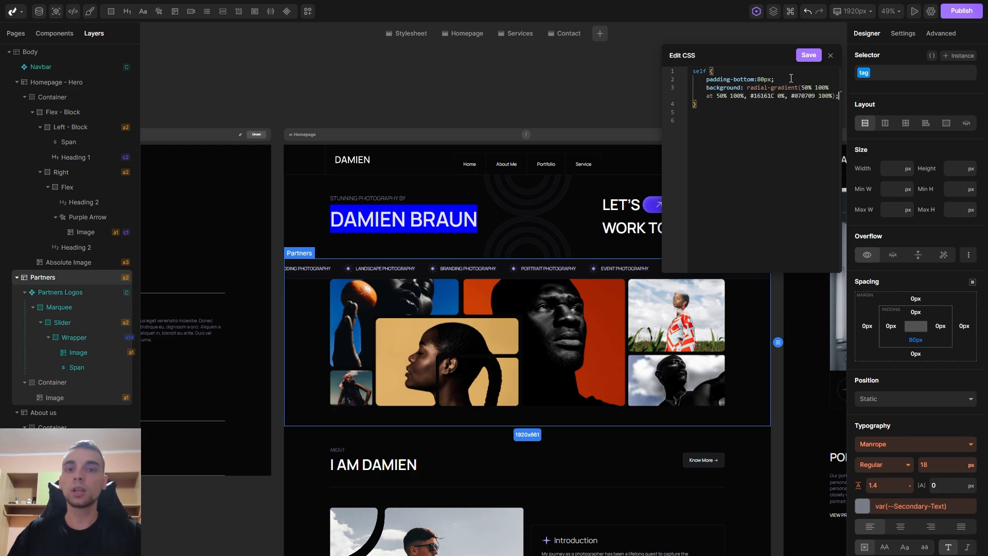
left_click(808, 55)
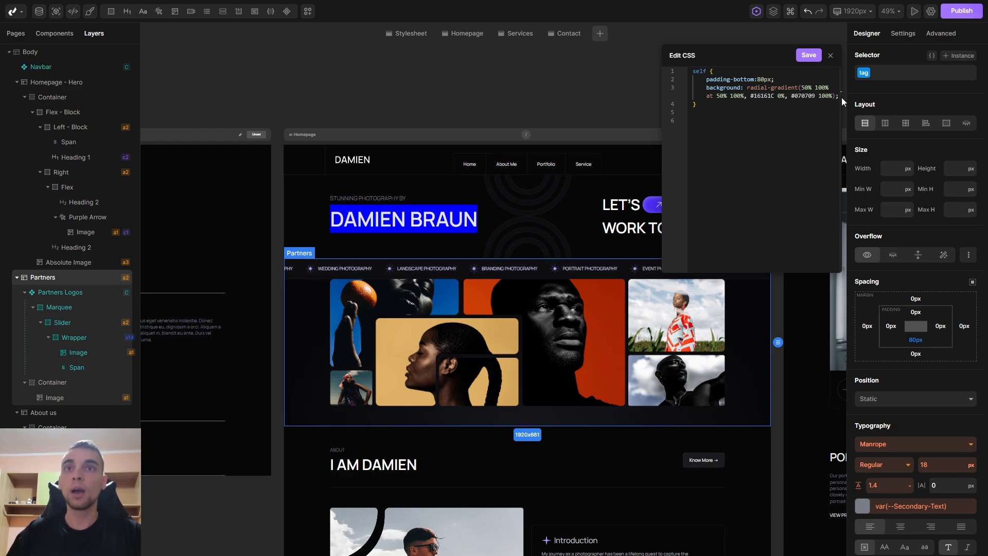
Delete the radial-gradient background declaration from the Partners section's CSS code and save the change
left_click_drag(838, 97, 701, 88)
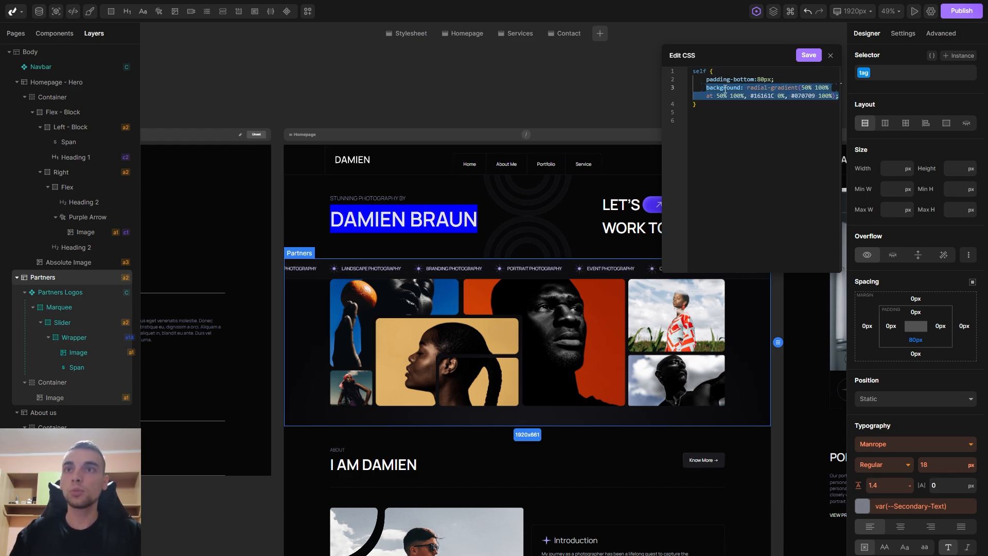
key("BackSpace")
left_click(808, 55)
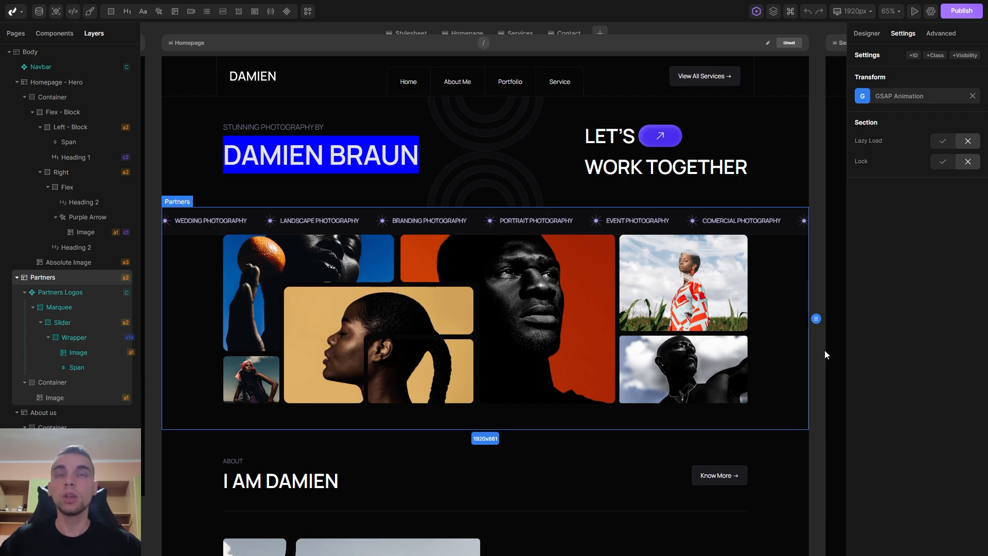
Open the plugin catalogue in the project settings and look through the available and installed plugins
left_click(931, 10)
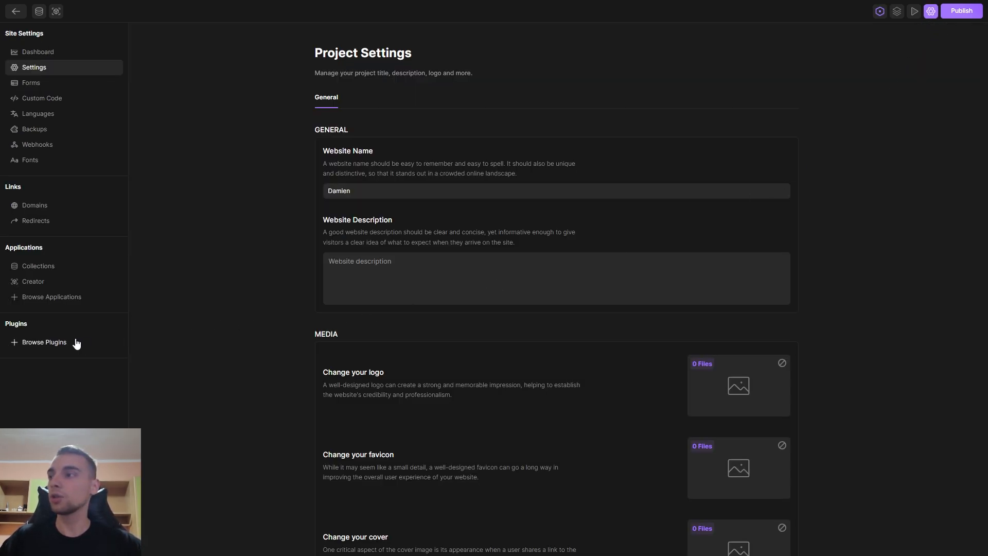
left_click(49, 342)
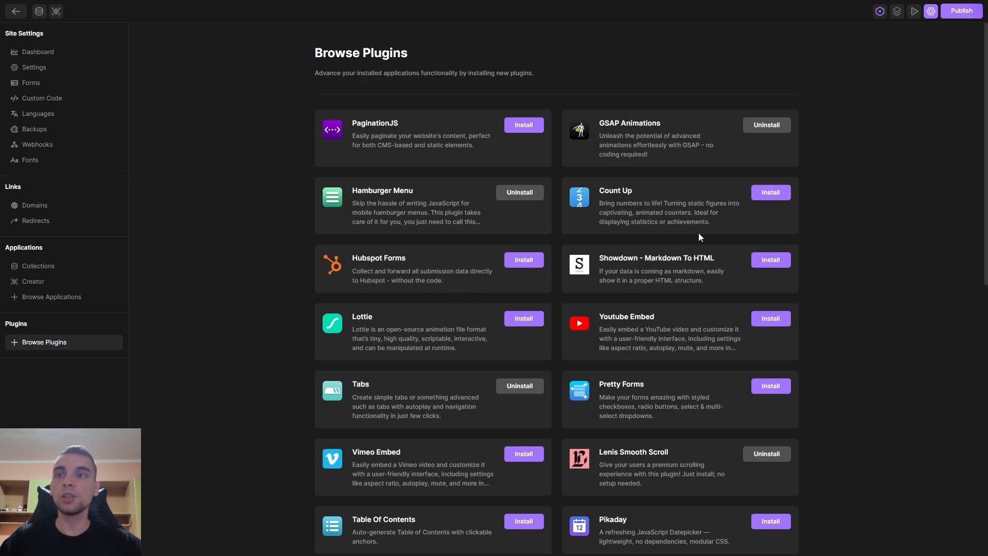
scroll(785, 206, "down", 10)
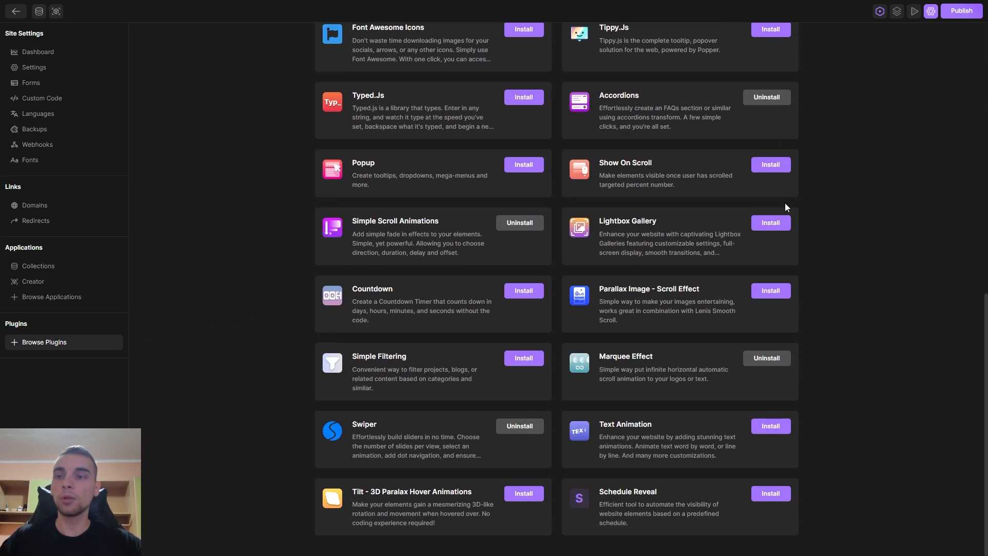
scroll(785, 207, "up", 10)
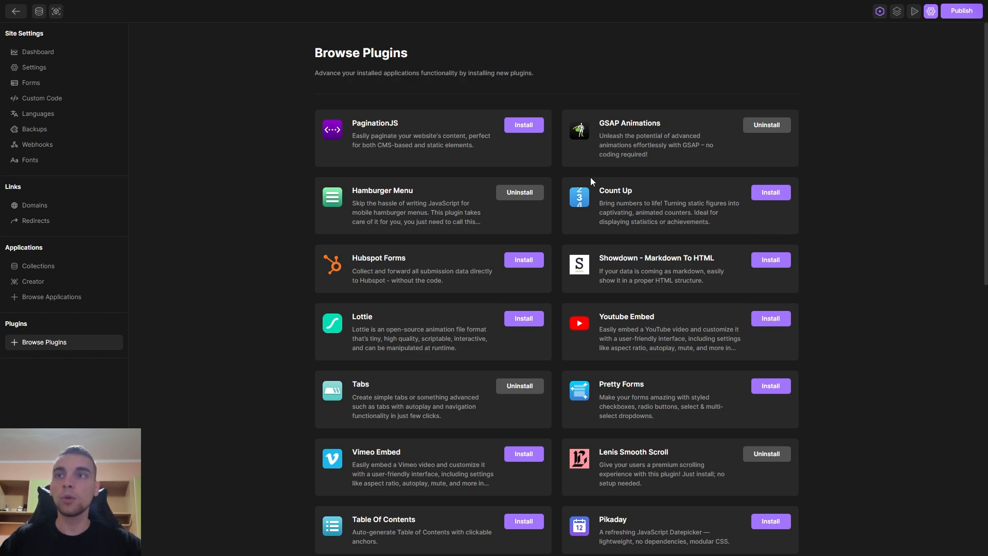
Install the Count Up plugin and return to the page editor
left_click(770, 195)
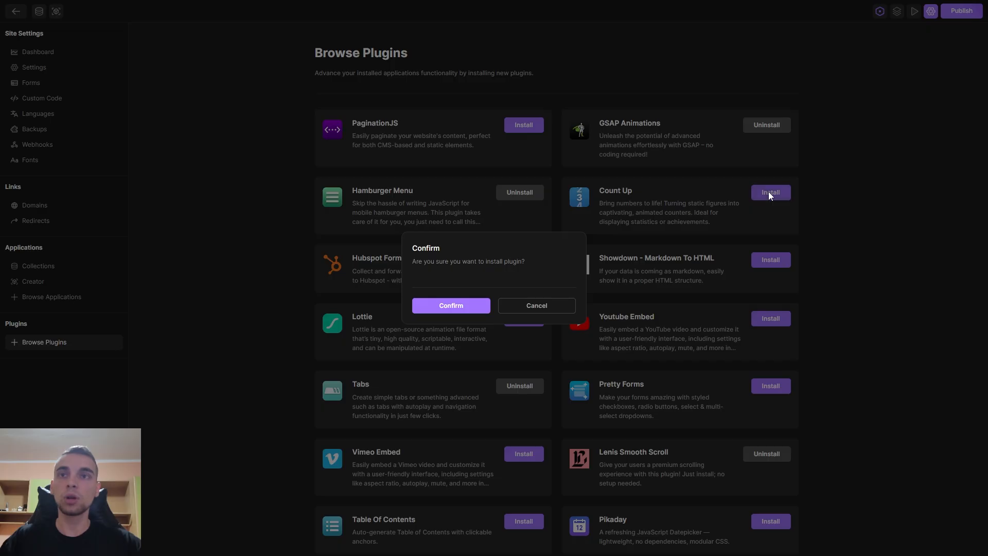
left_click(459, 305)
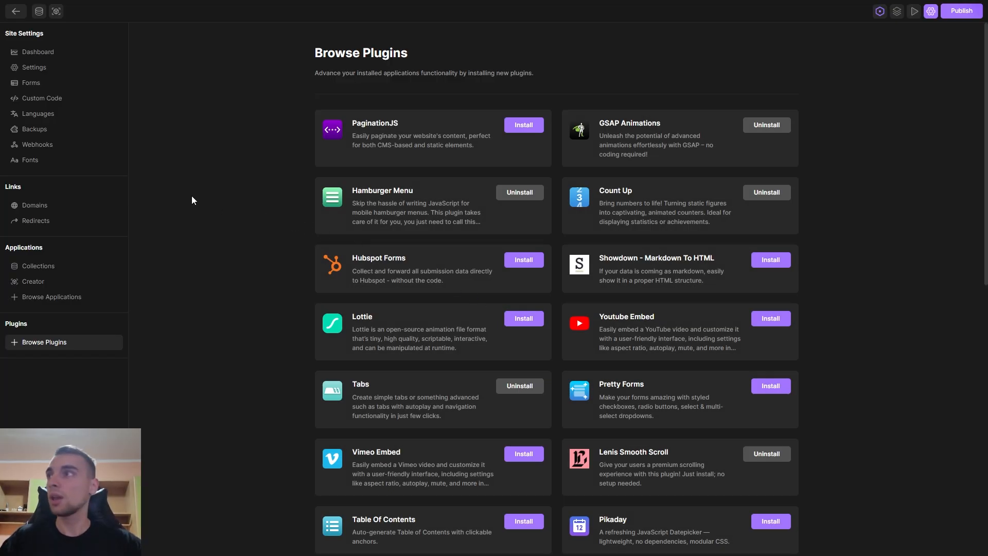
left_click(17, 13)
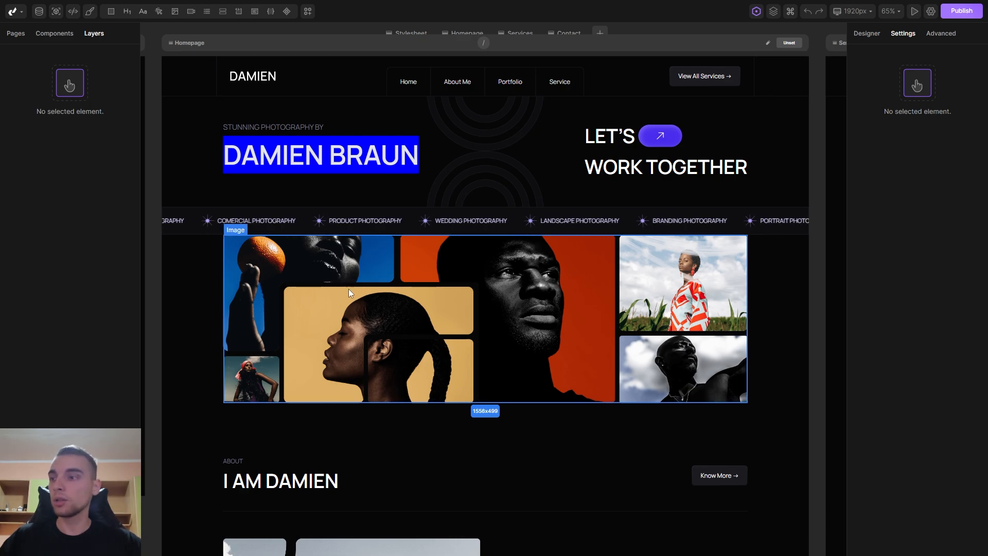
Duplicate the main Heading 2 in the homepage's About us section
scroll(349, 289, "down", 2)
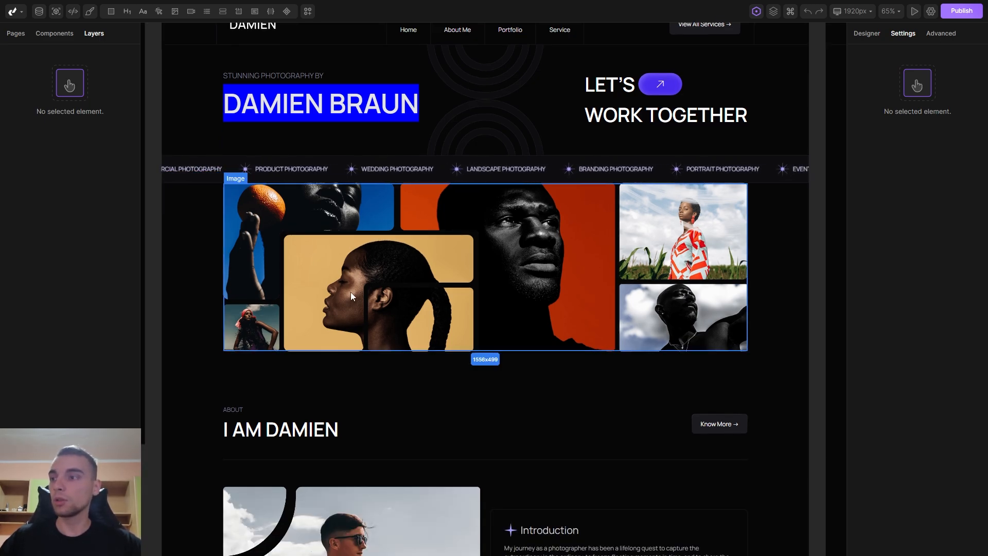
scroll(350, 291, "down", 2)
left_click(278, 379)
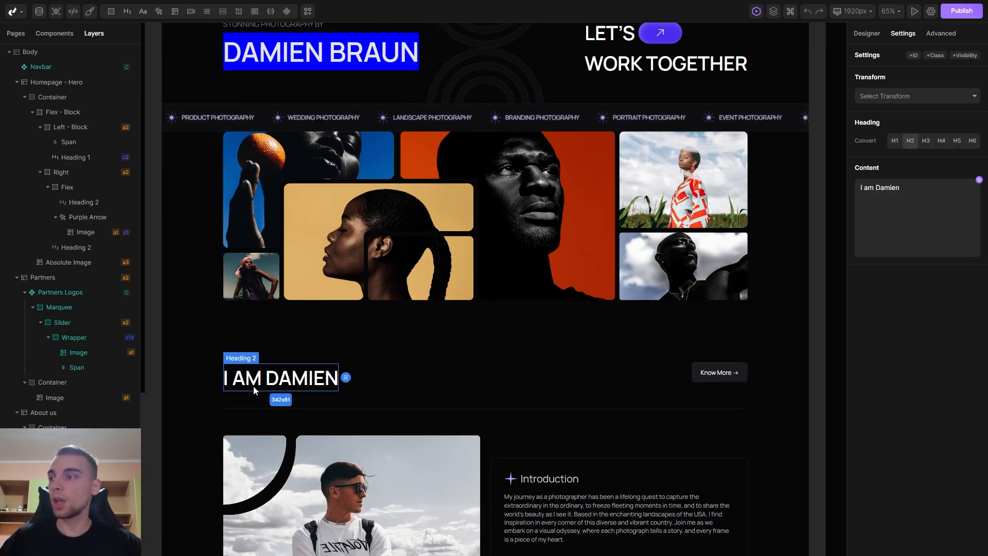
key("ctrl+c")
key("ctrl+v")
left_click(388, 396)
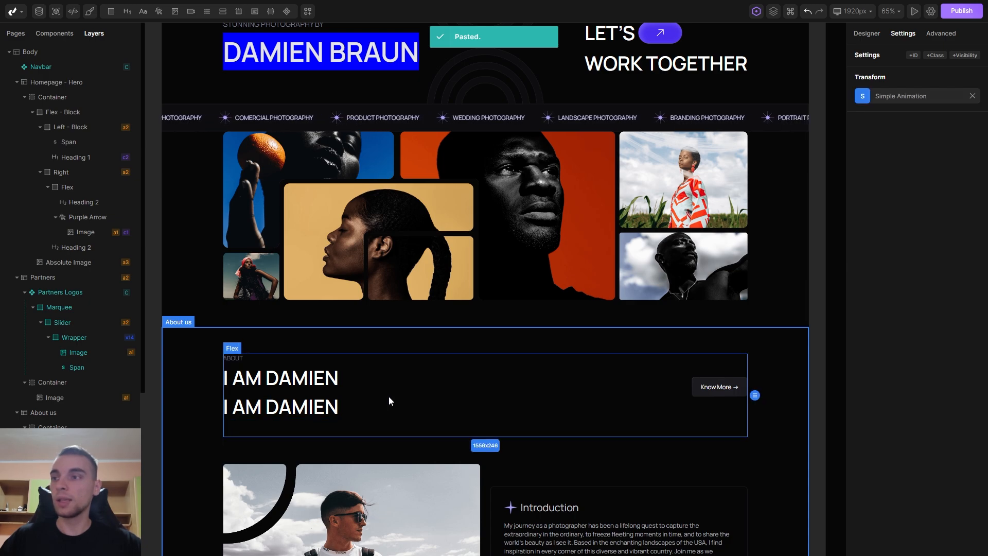
Replace the duplicated heading's content with 6000000
left_click(288, 406)
triple_click(893, 215)
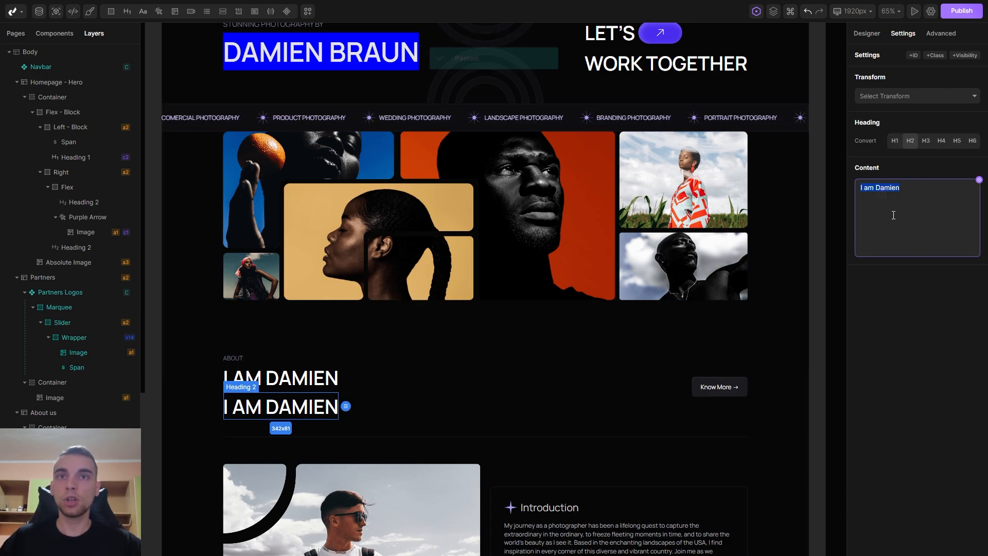
type("6000000")
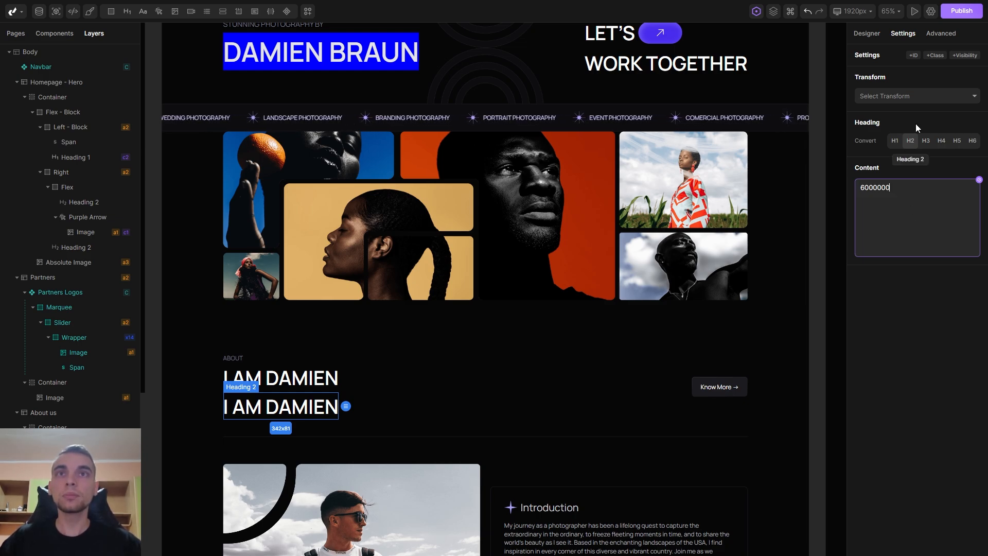
Apply the CountUp transform to the 6000000 heading and save its options with a duration of 10 seconds
left_click(905, 97)
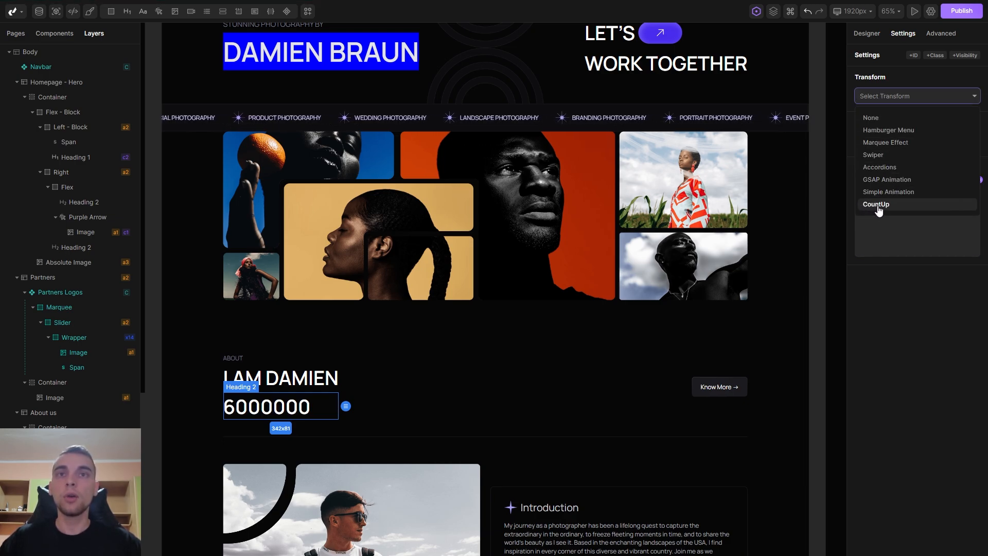
left_click(895, 206)
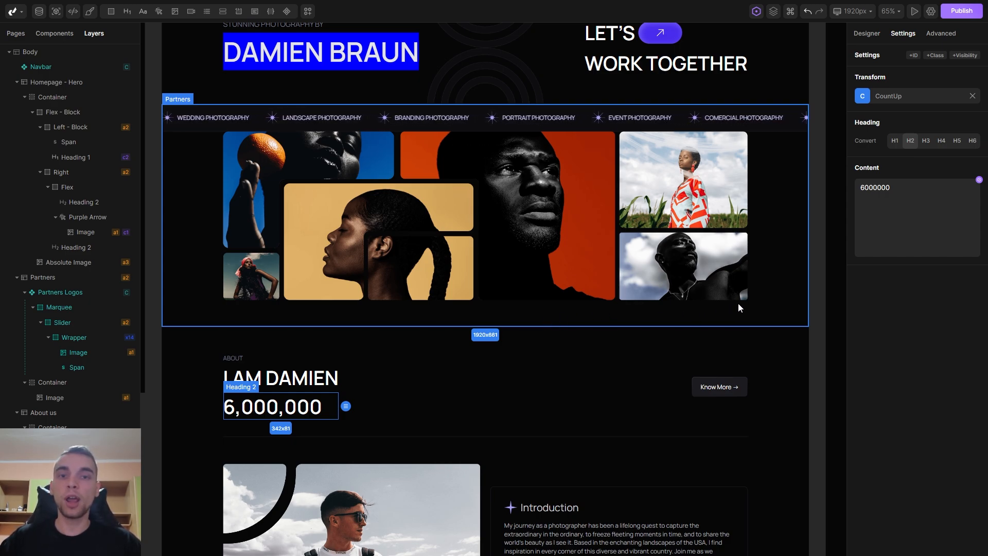
left_click(866, 100)
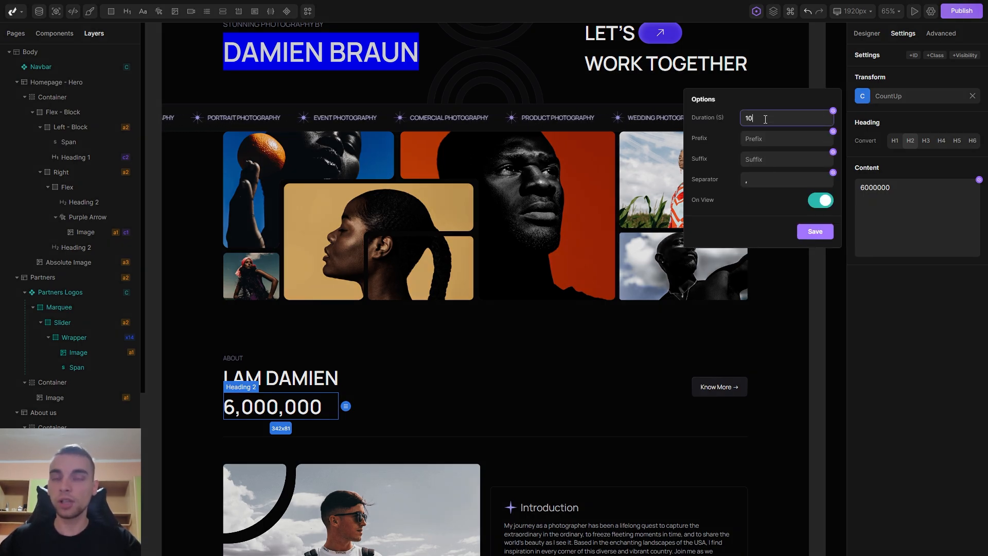
left_click(811, 232)
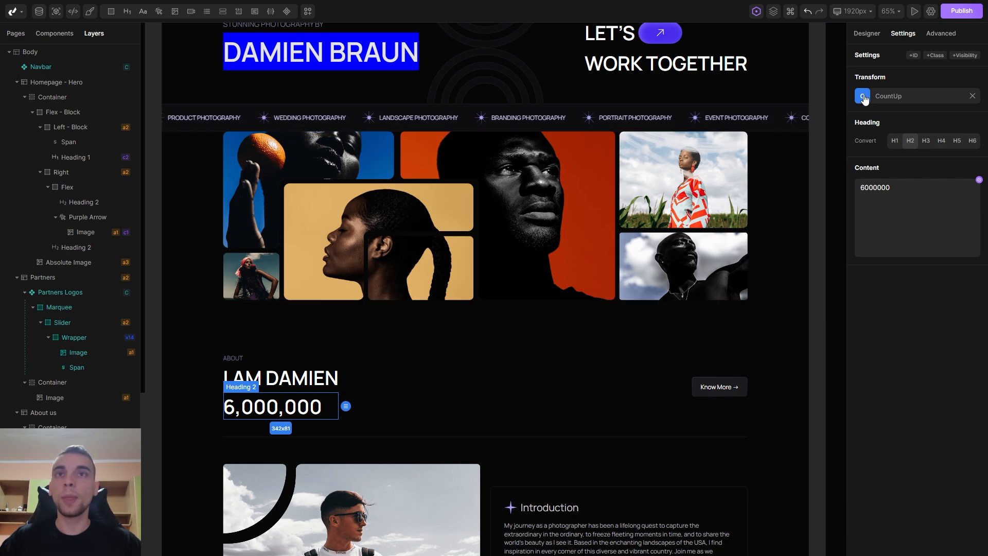
Set the heading's CountUp prefix to $ and its separator to a period, and save the options
left_click(895, 95)
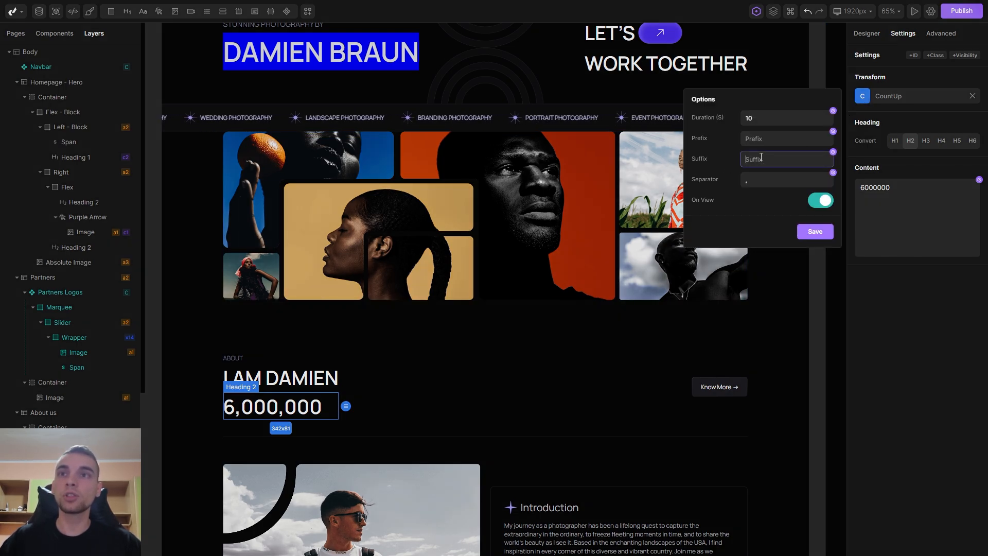
left_click(768, 139)
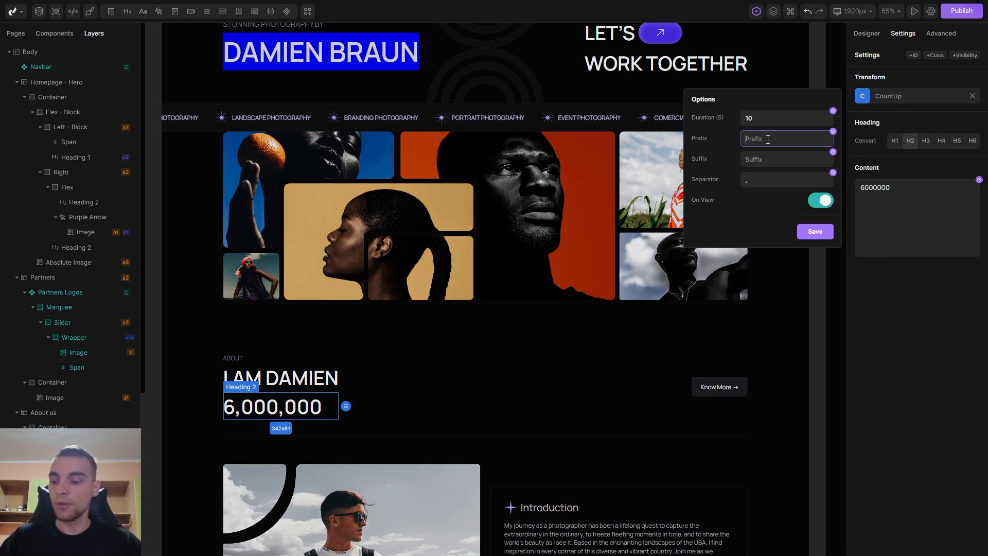
left_click(762, 180)
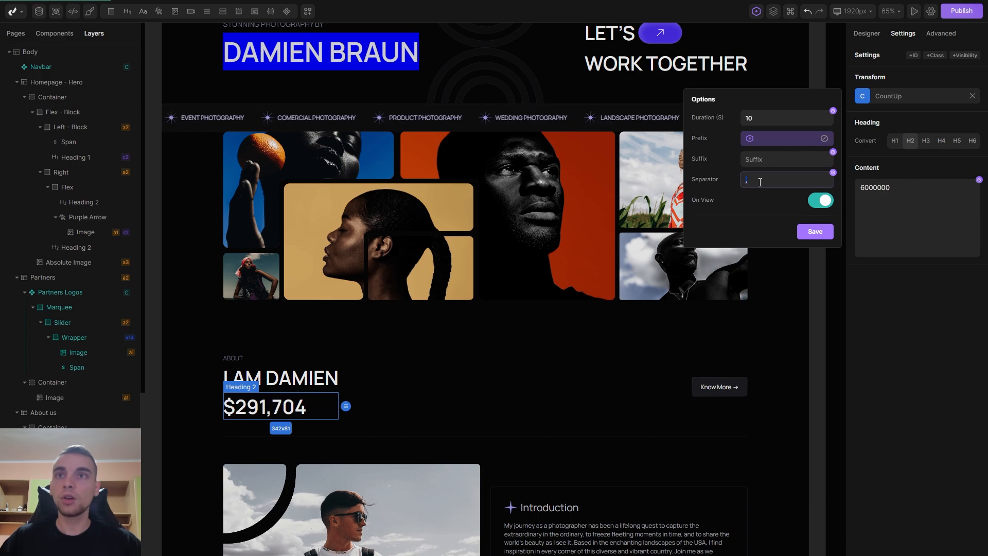
type(".")
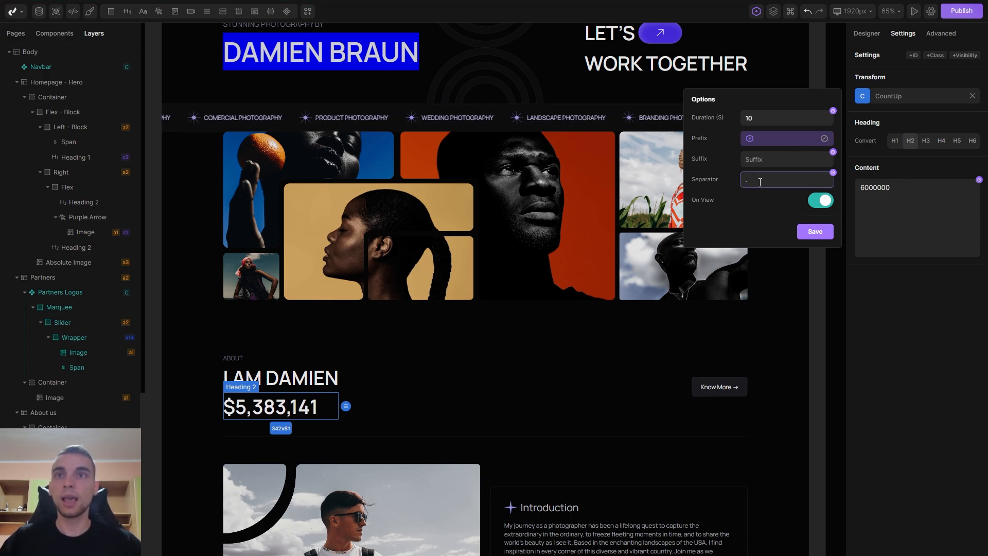
left_click(815, 231)
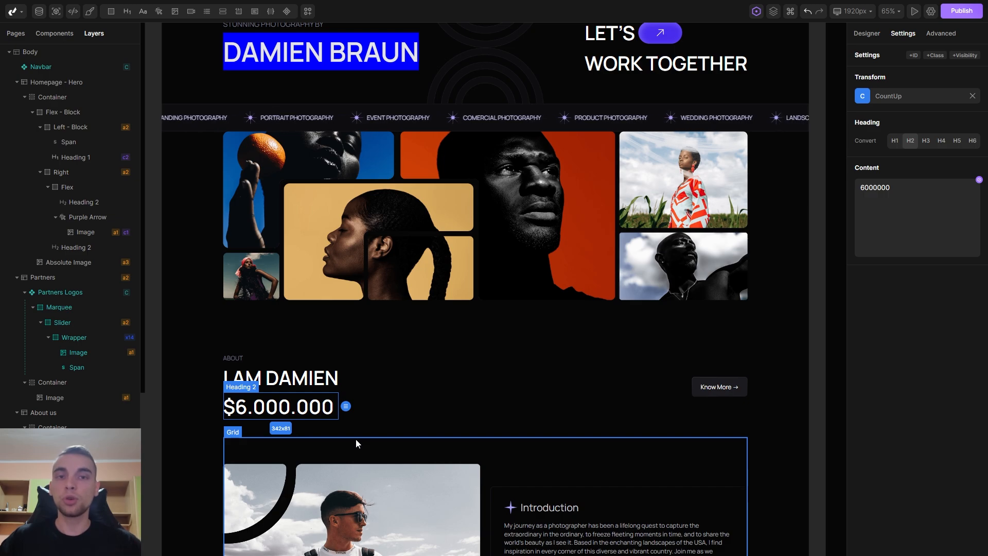
Look at the Creator area and its Plugins page for plugins under development, and return to the page editor
left_click(56, 11)
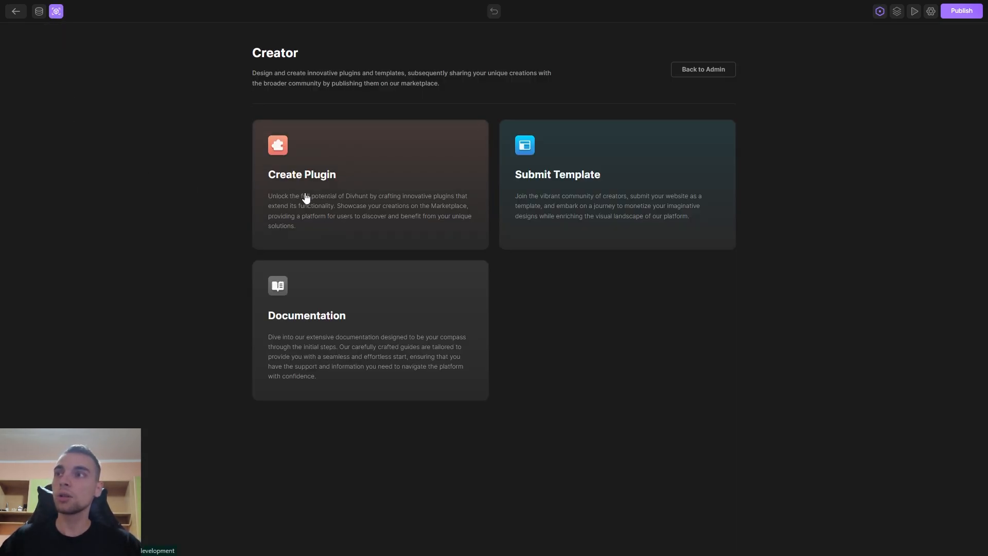
left_click(369, 175)
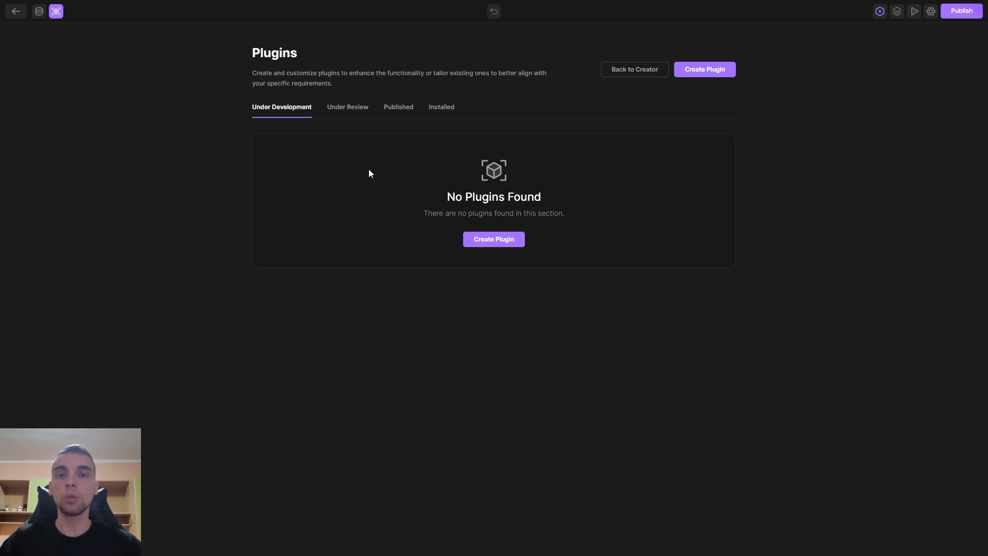
left_click(55, 13)
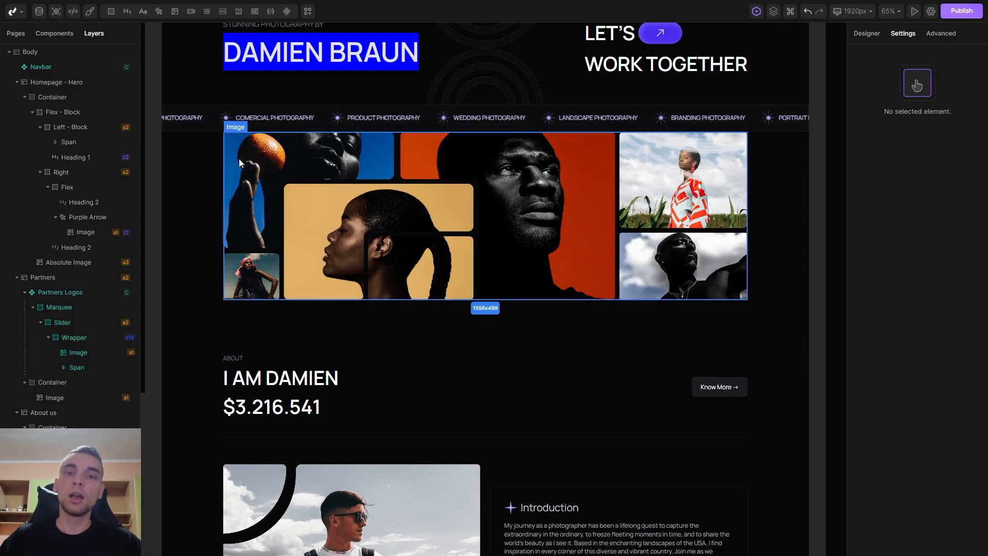
Create a JS file named hello world with the Default extension in the site's files
scroll(272, 180, "up", 3)
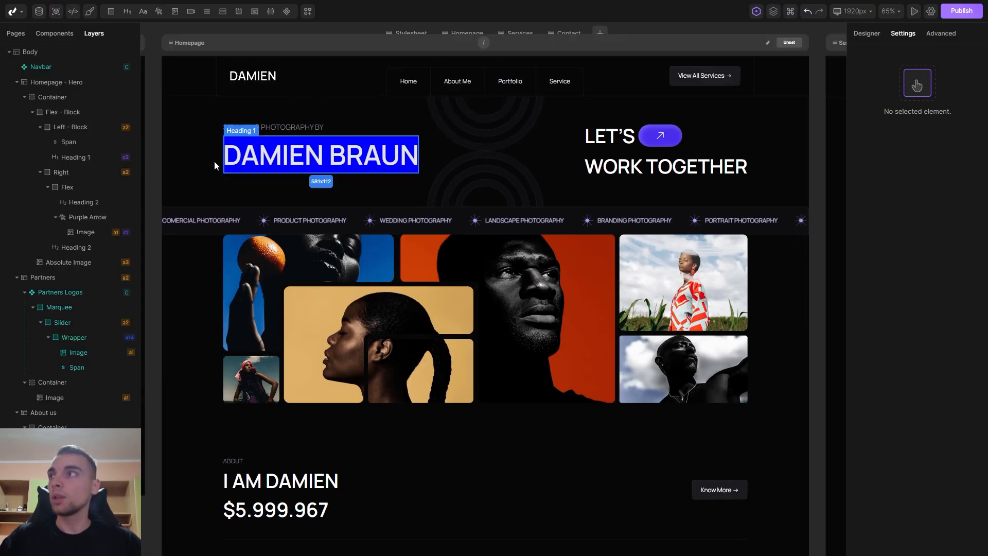
left_click(73, 13)
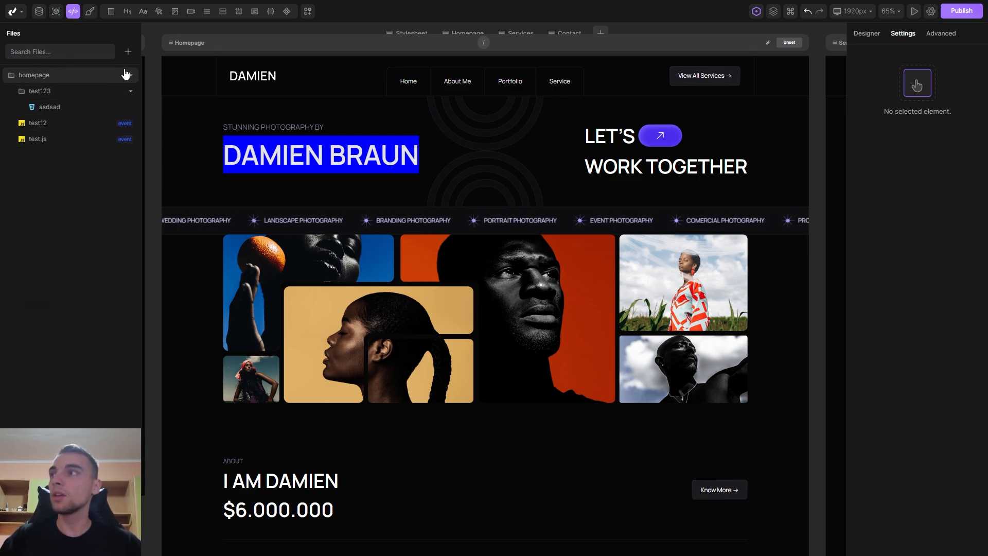
left_click(128, 52)
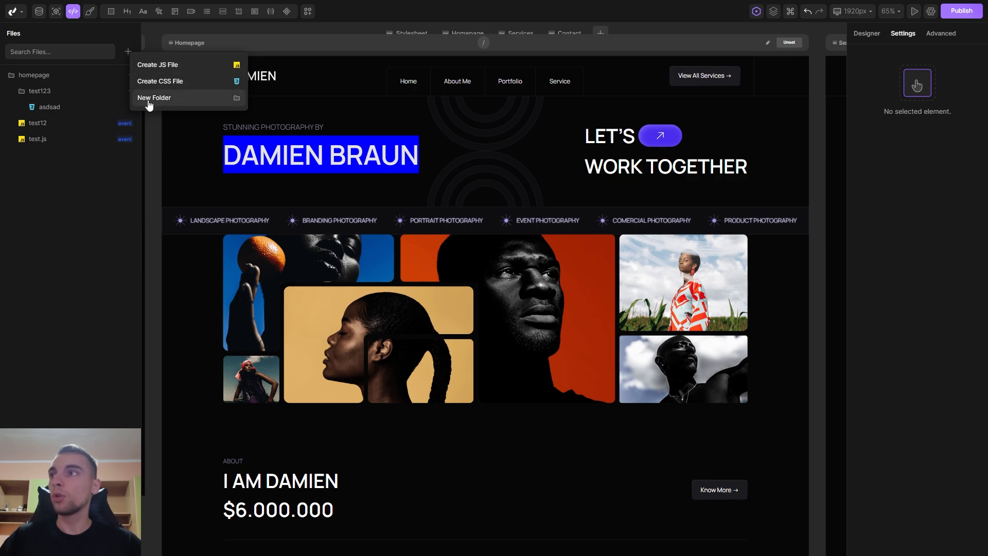
left_click(176, 68)
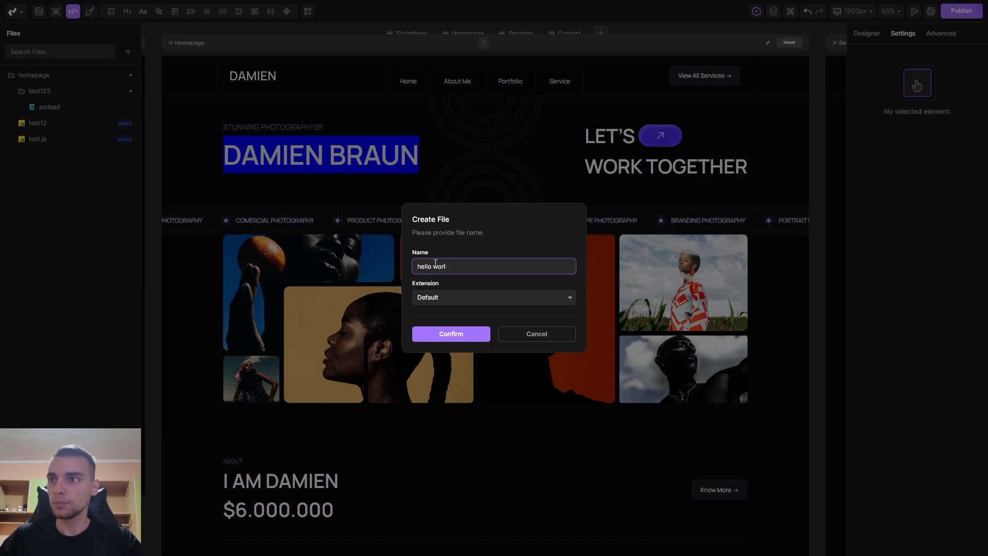
left_click(482, 337)
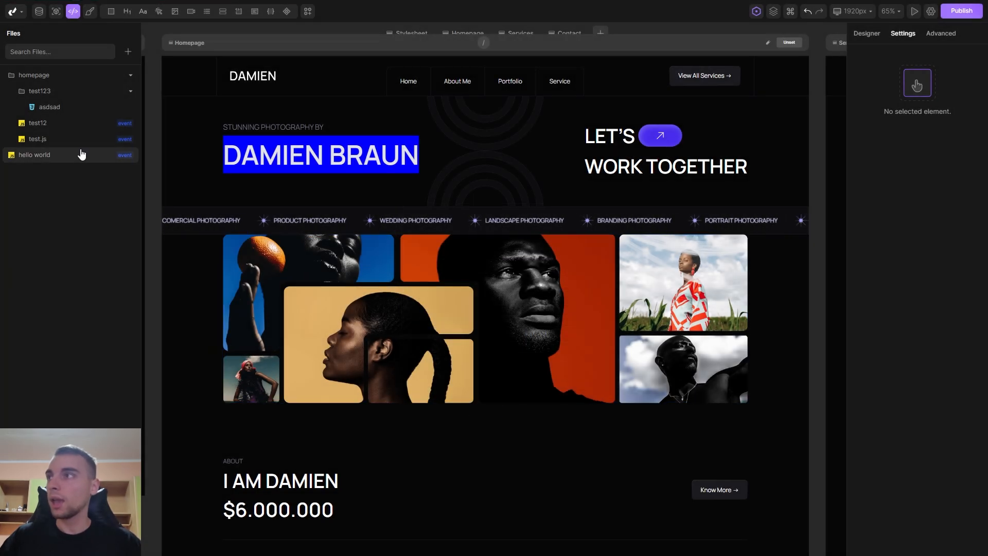
Write console.log('Hello world'); in the hello world file, save it, and close the code editor and file list
left_click(31, 156)
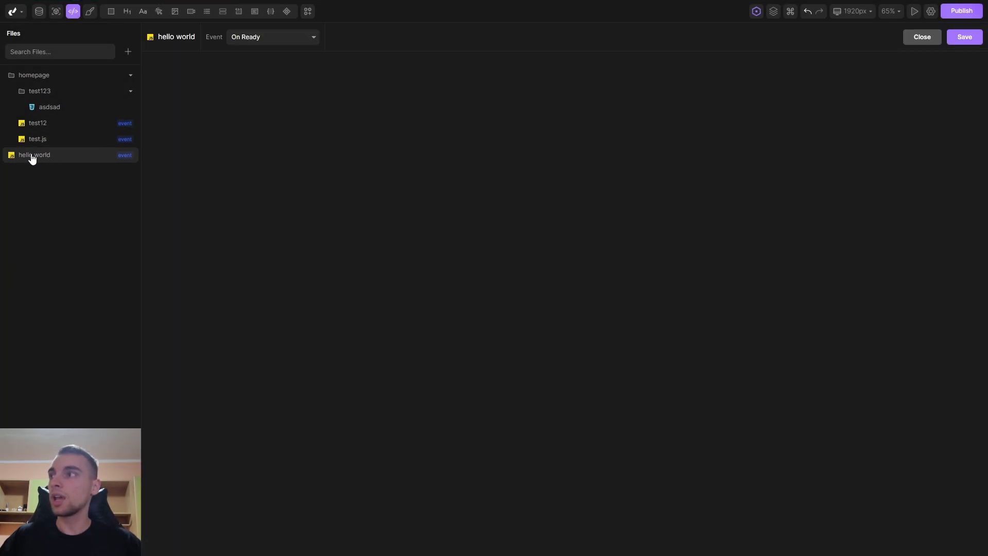
type("console.log()")
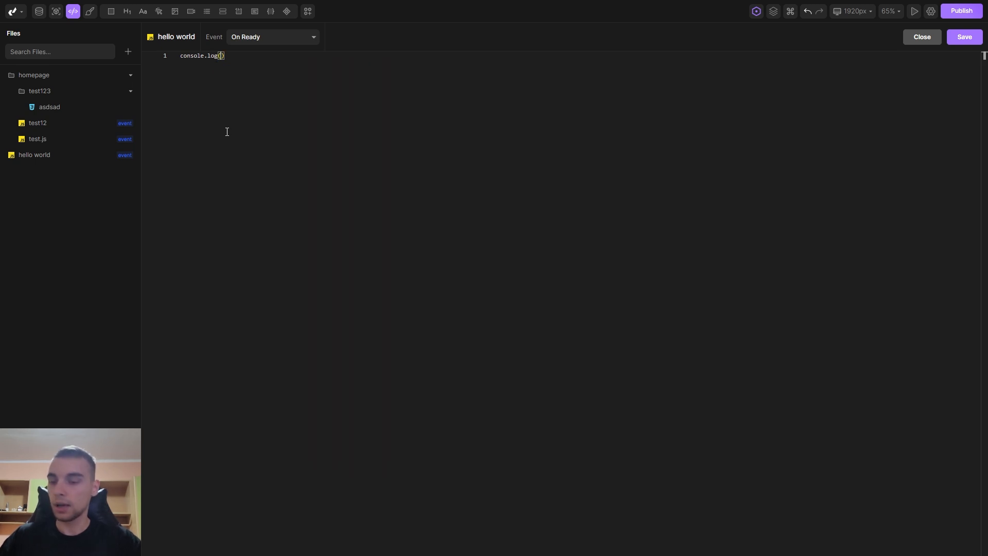
type("ello world")
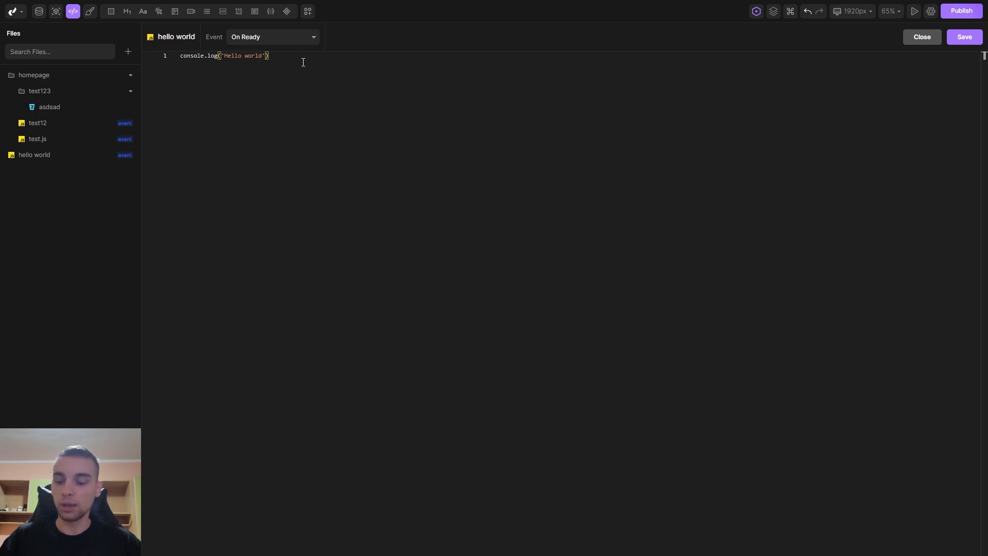
type(";")
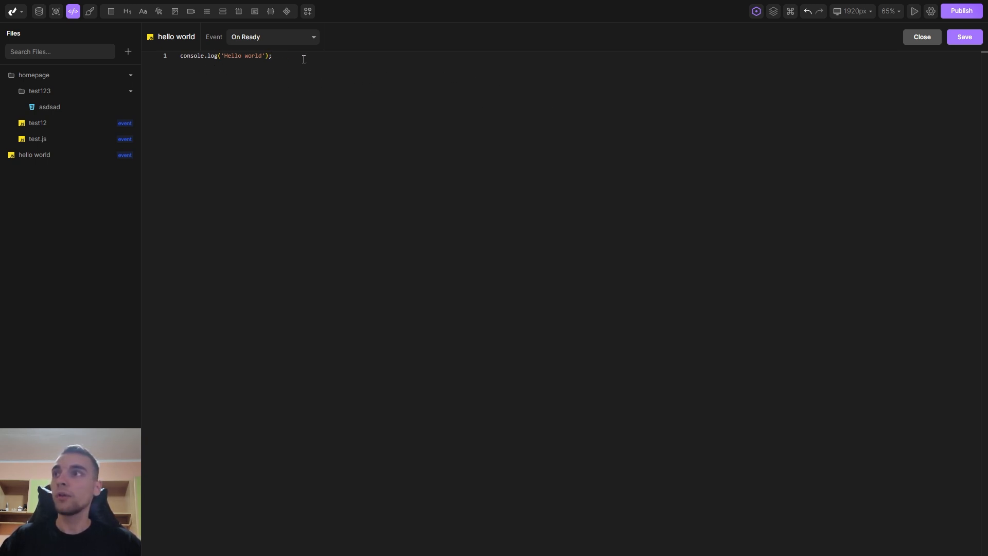
left_click(957, 39)
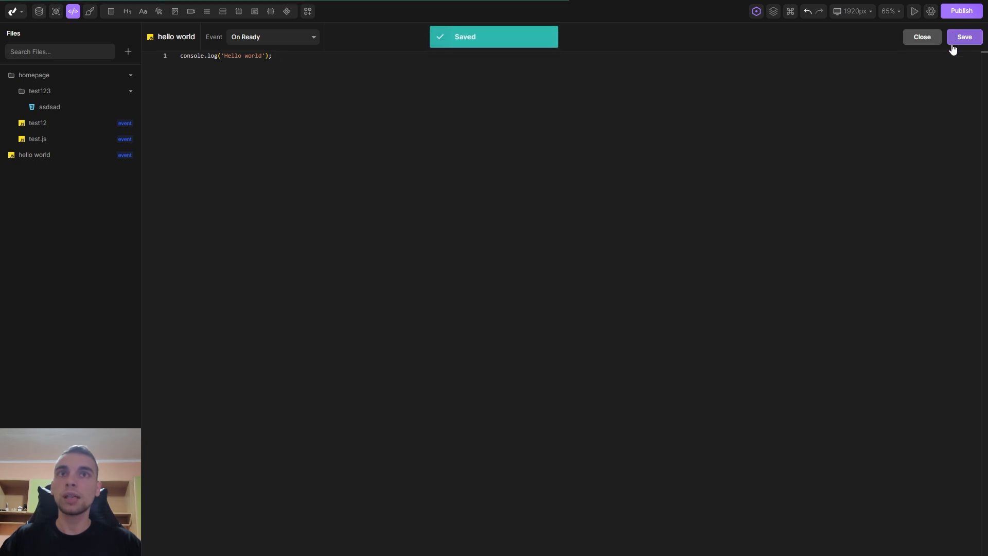
left_click(922, 37)
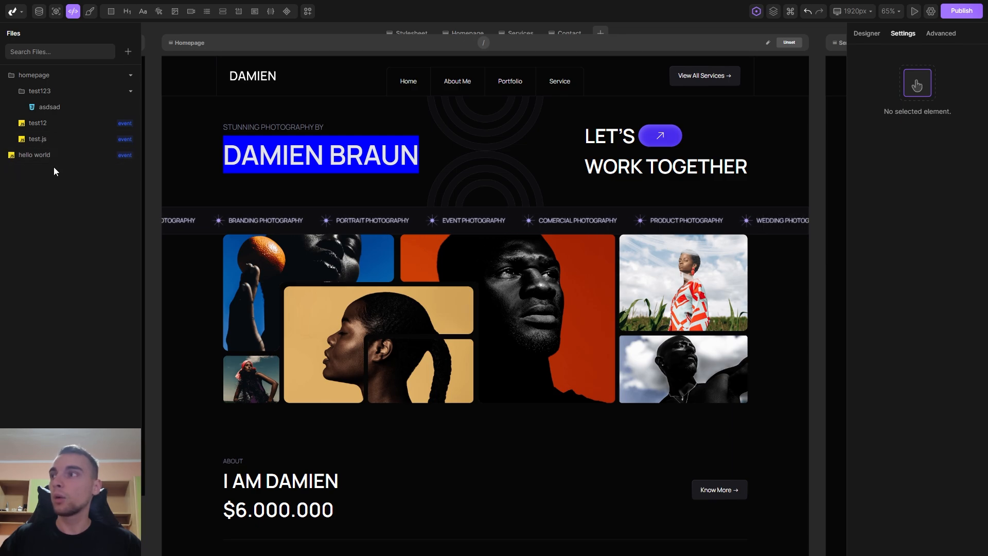
left_click(73, 10)
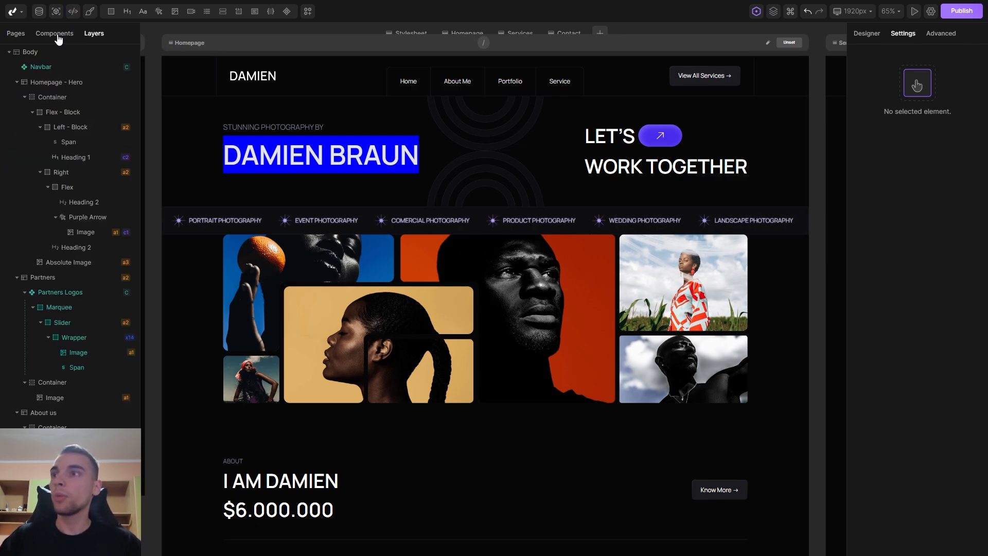
View the list of site components, and add an empty Component element at the end of the Homepage body
left_click(59, 40)
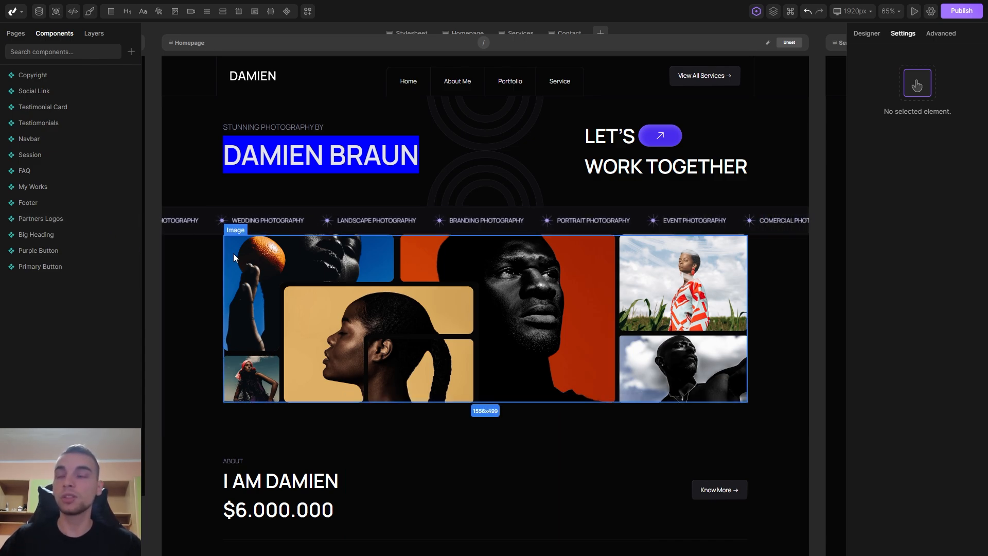
scroll(386, 350, "down", 8)
left_click_drag(388, 397, 454, 113)
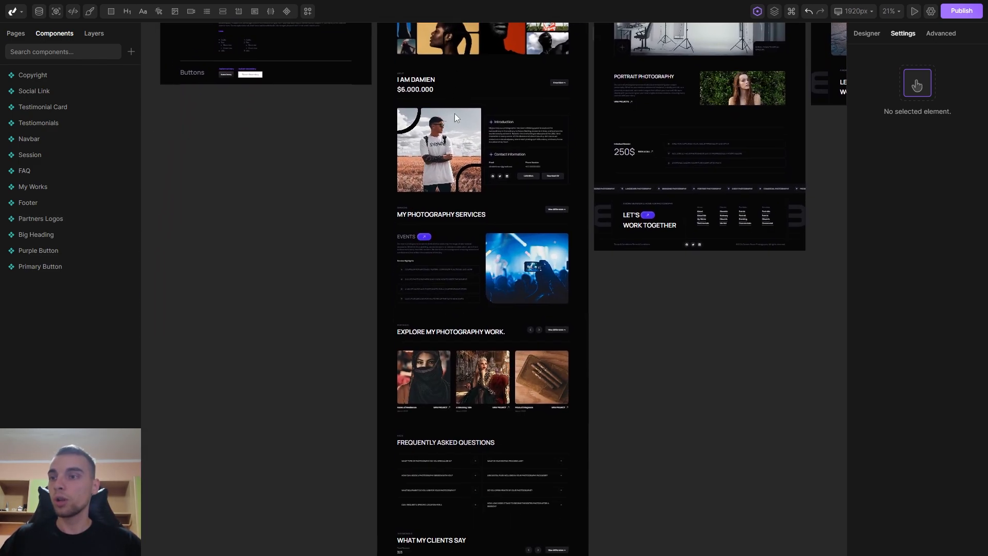
scroll(455, 113, "down", 8)
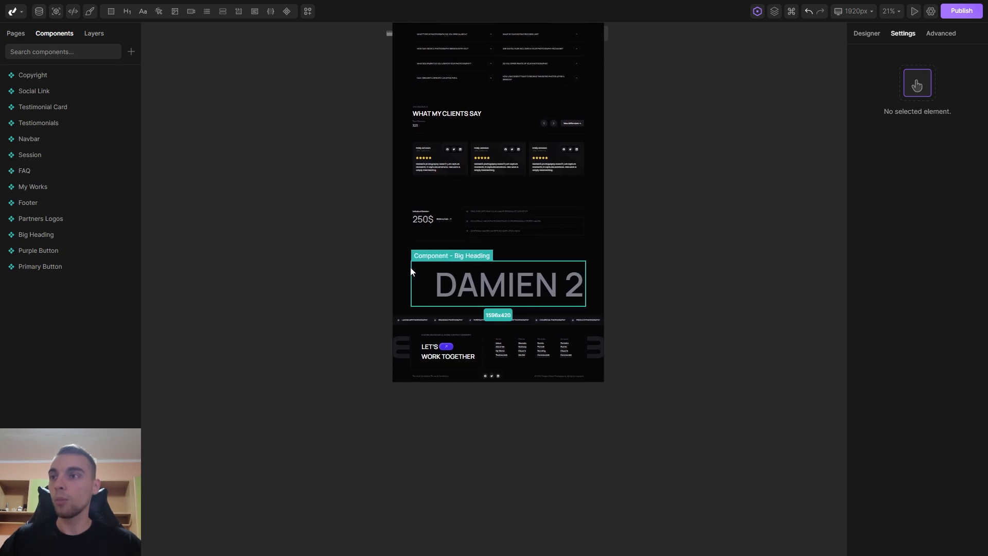
left_click(407, 267)
left_click(35, 55)
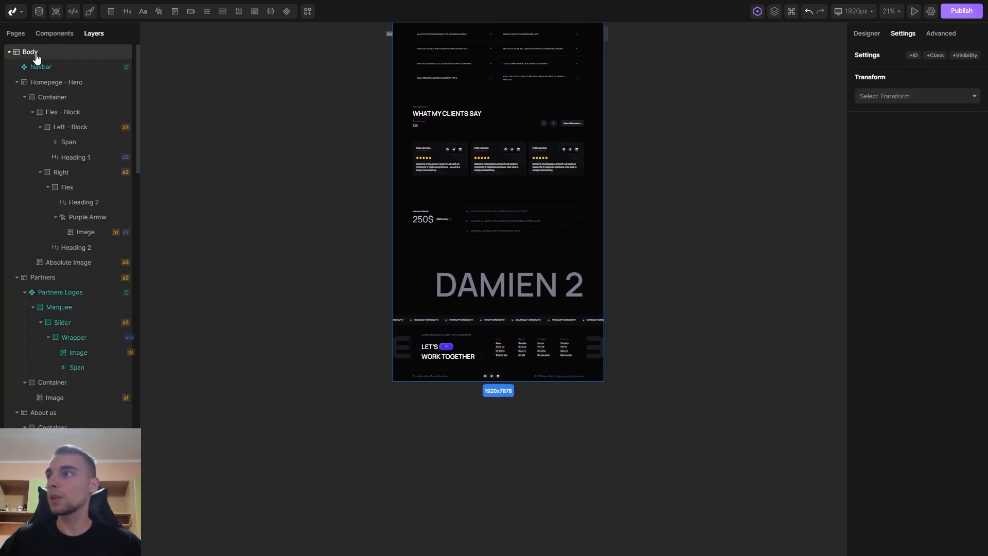
left_click(288, 16)
scroll(467, 405, "up", 5)
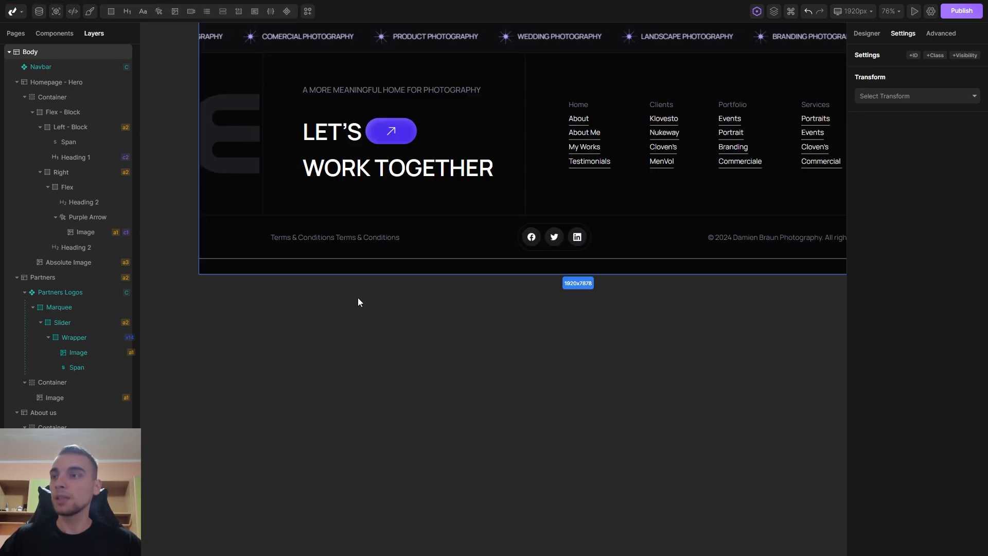
left_click(264, 270)
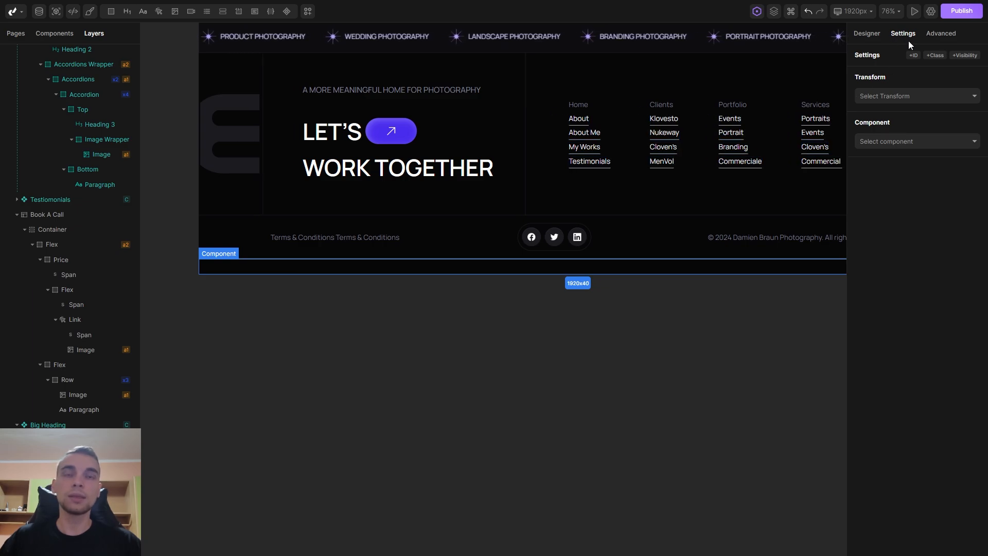
Assign the My Works component to the empty Component element below the Homepage footer
left_click(925, 141)
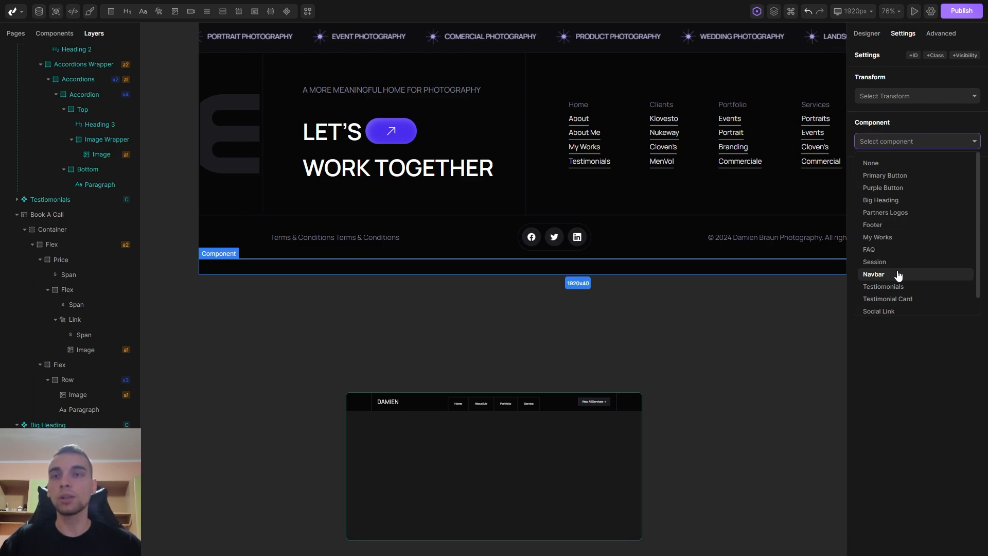
scroll(896, 293, "down", 1)
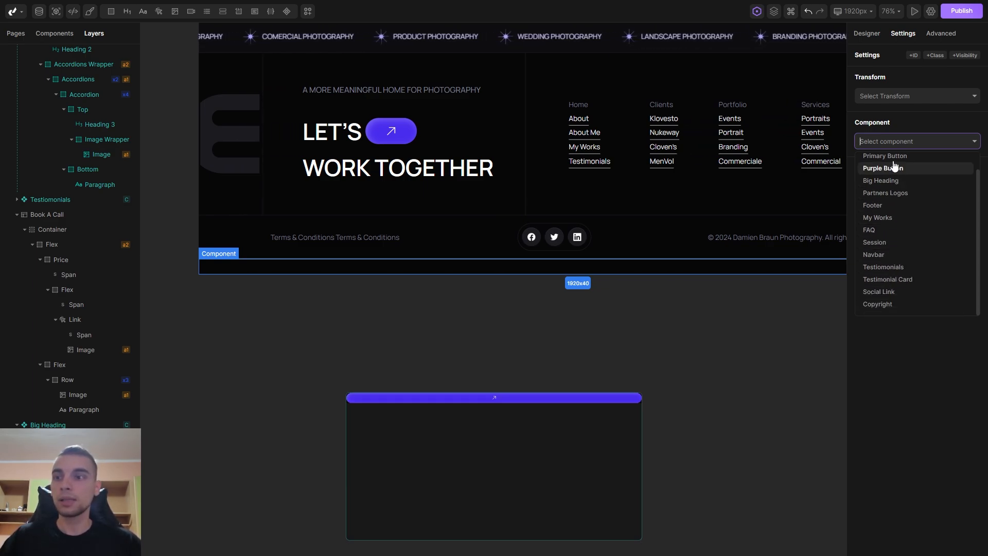
scroll(897, 184, "up", 1)
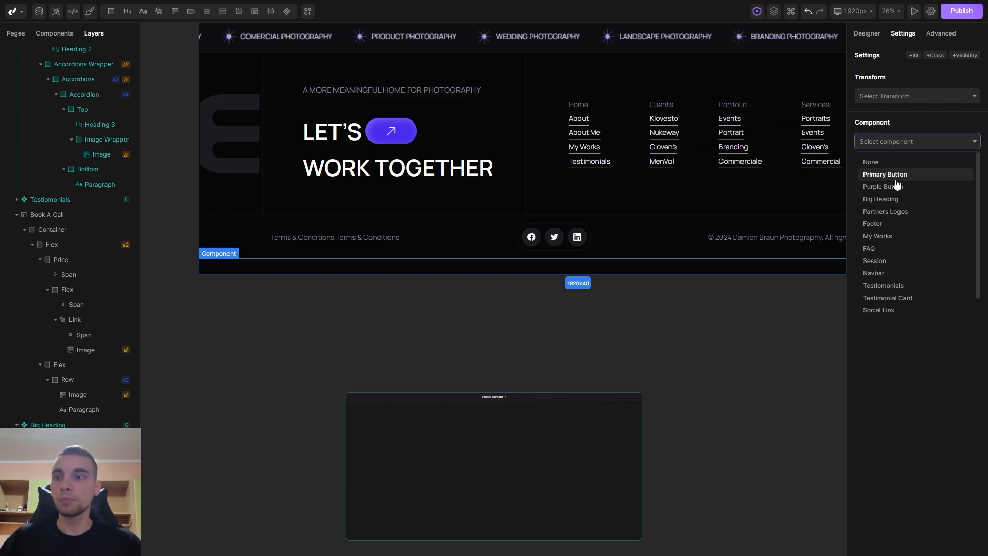
left_click(891, 240)
scroll(720, 286, "down", 3)
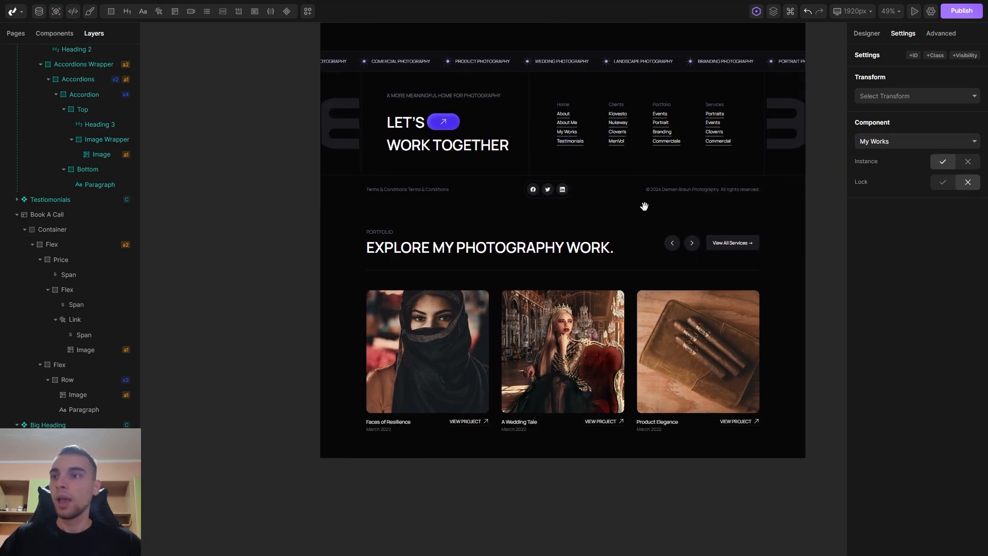
Change the portfolio heading in the My Works instance to "Test for my video"
double_click(422, 244)
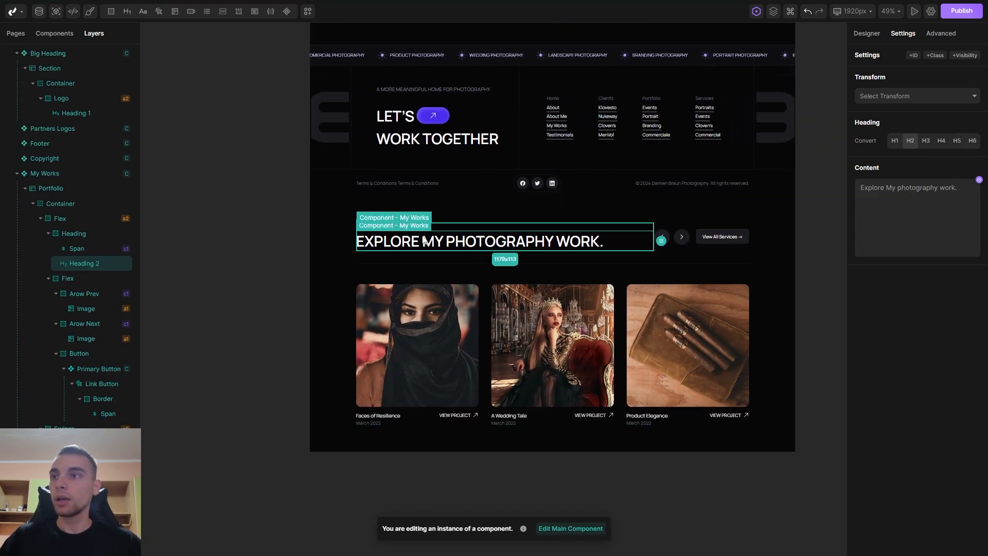
left_click(907, 215)
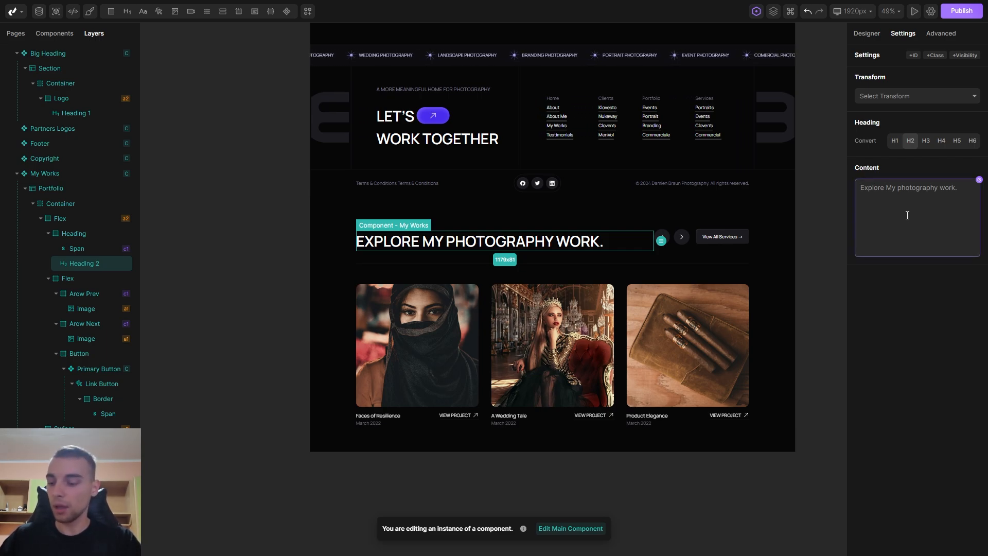
type("Test for my video")
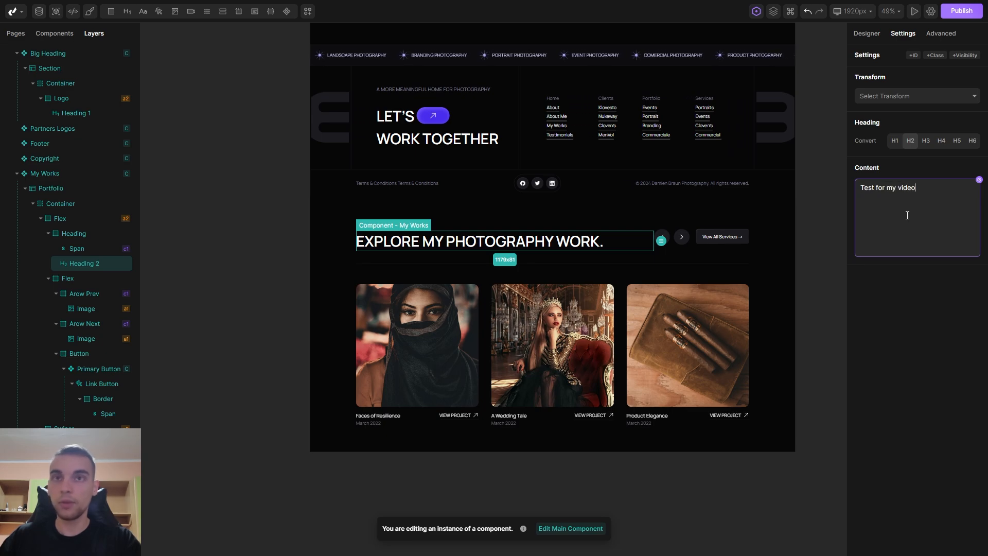
left_click(829, 226)
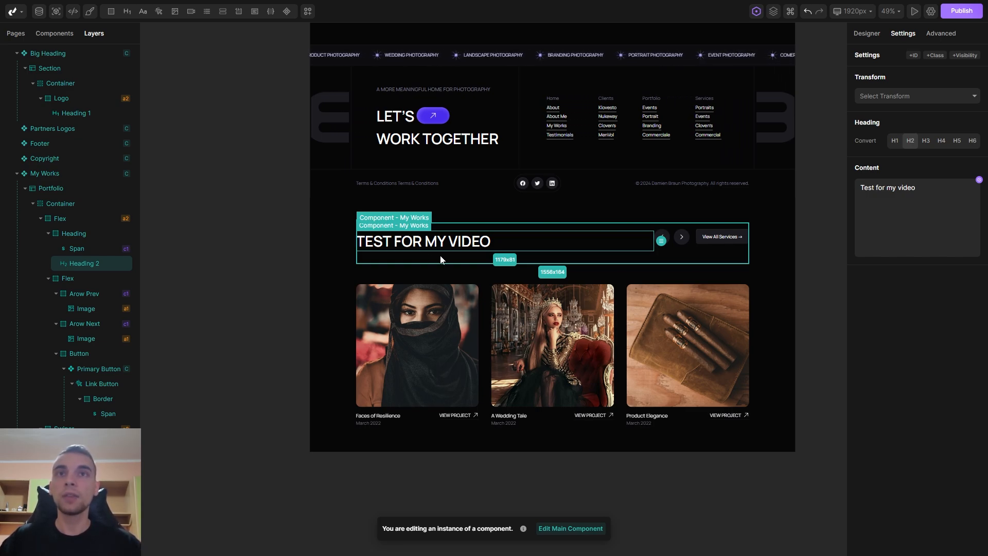
Turn off the Instance option and turn on Lock for the My Works component on the Homepage
left_click(49, 177)
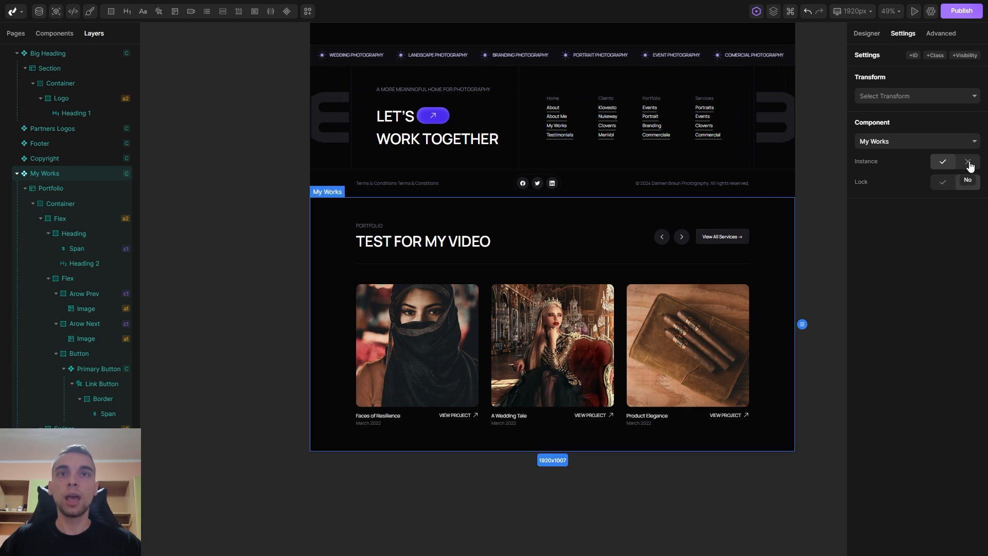
left_click(968, 163)
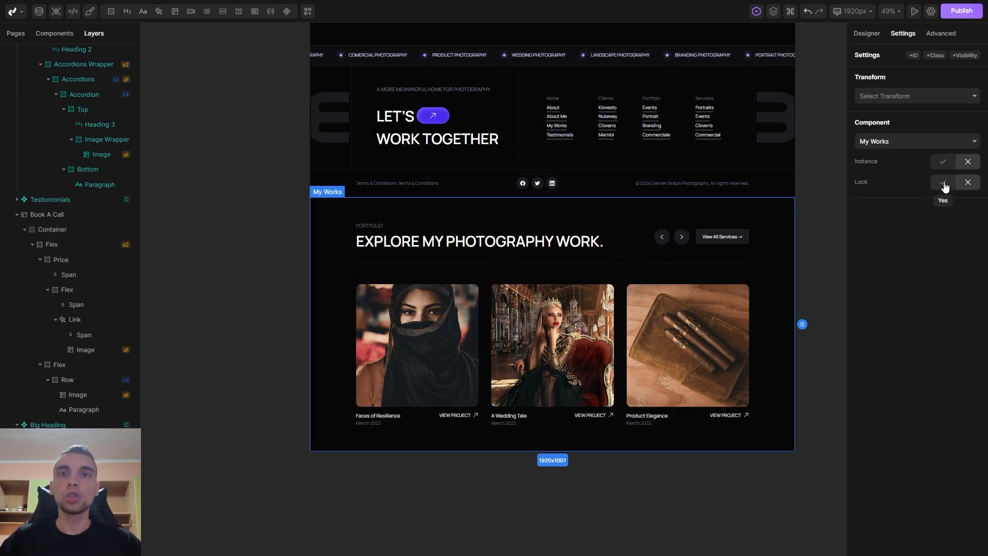
left_click(942, 182)
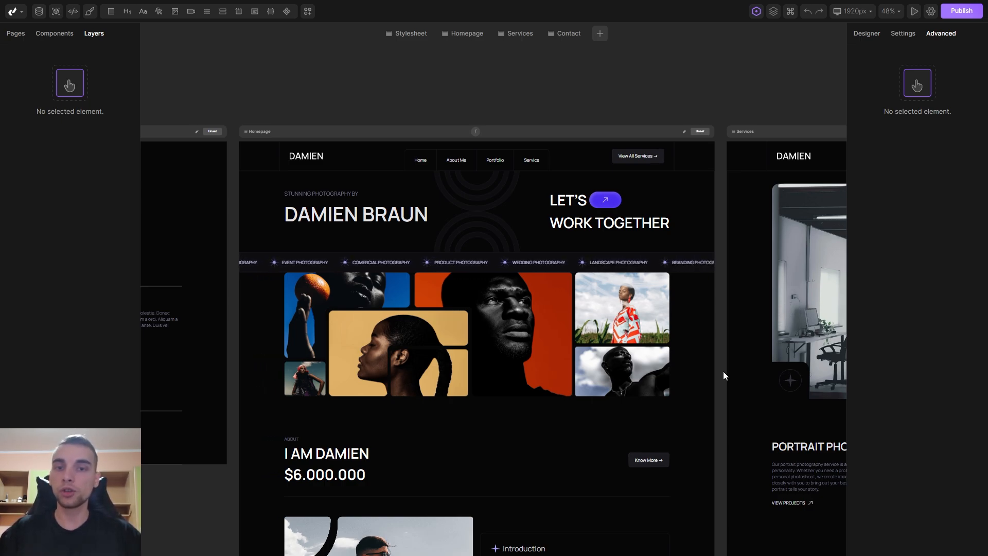
Add a new item named "for the Video" to the Blog collection
left_click(39, 10)
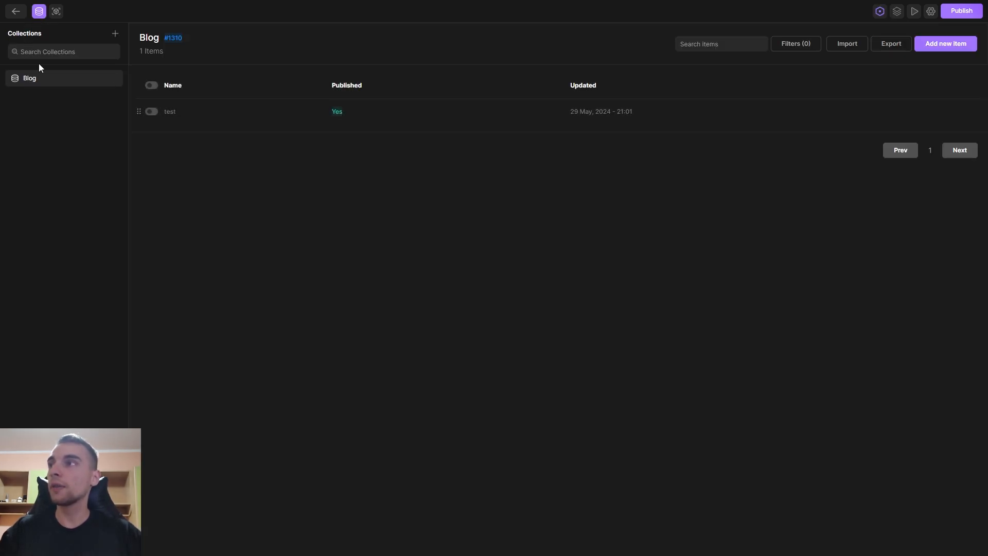
left_click(923, 51)
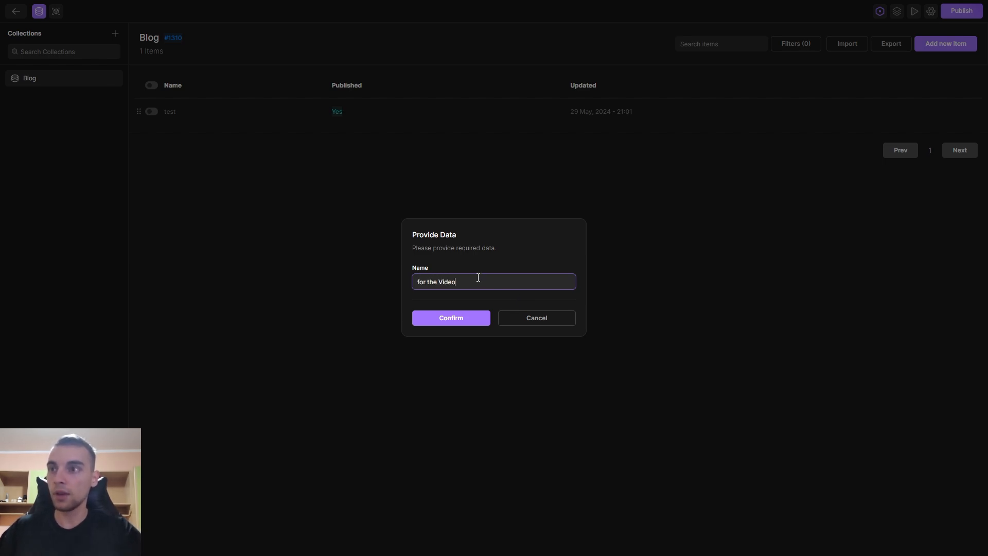
type("for the Video")
left_click(456, 319)
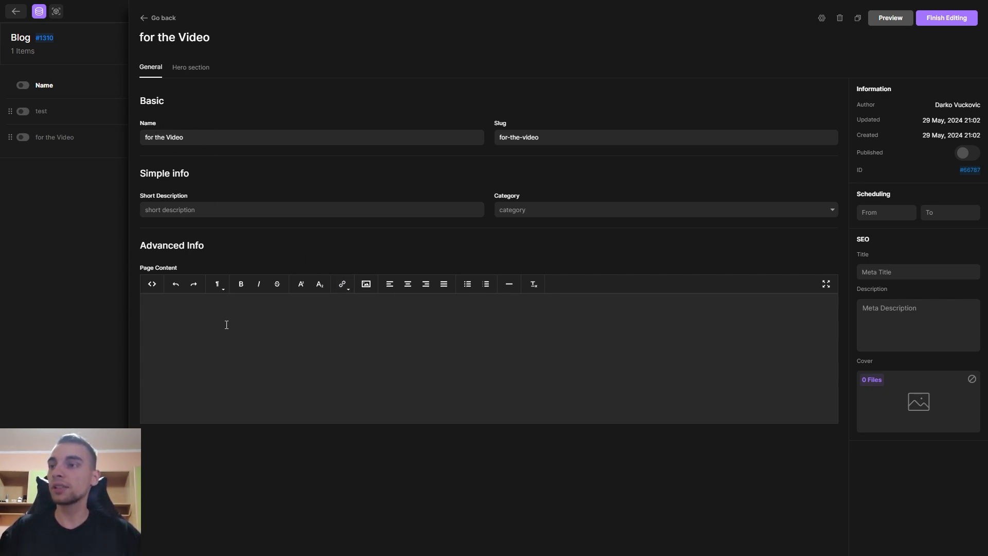
Review the new blog item's General and Hero section fields, then mark it as published and finish editing
left_click_drag(172, 100, 142, 99)
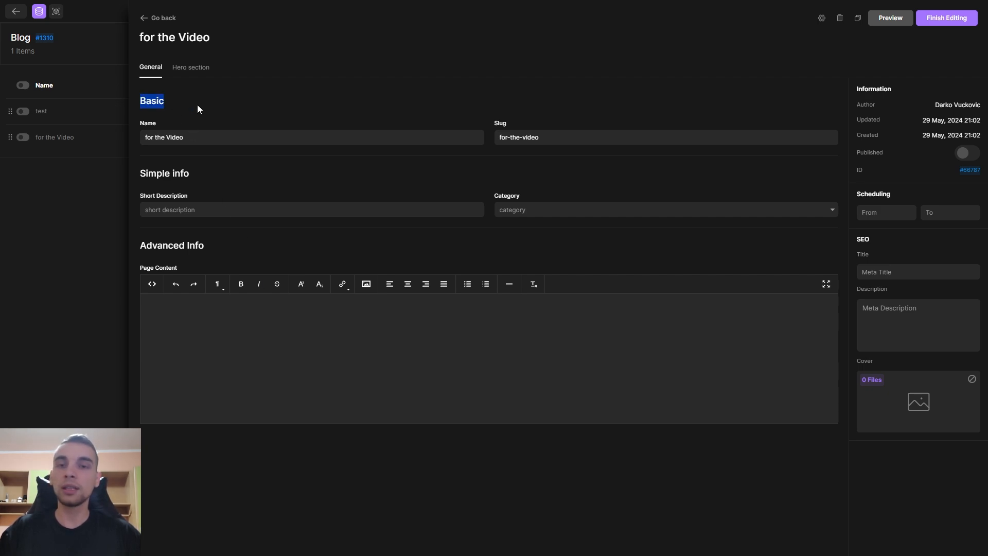
left_click(193, 139)
left_click(575, 132)
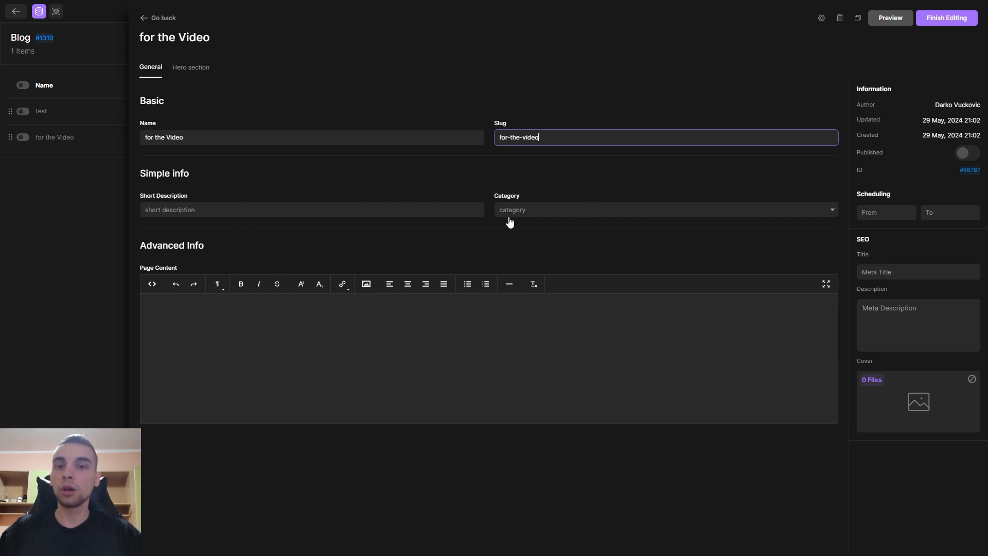
left_click(188, 68)
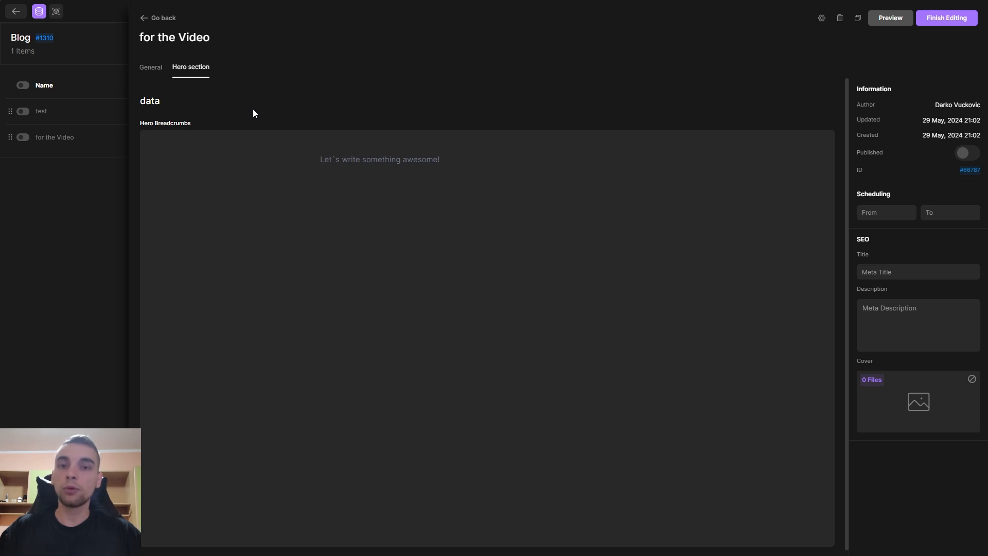
left_click(148, 71)
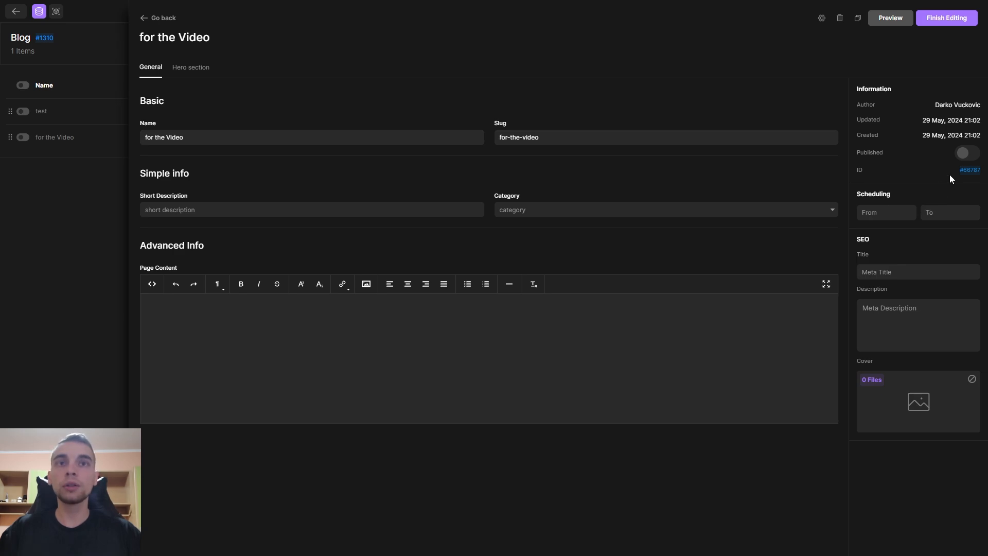
left_click(965, 154)
left_click(943, 20)
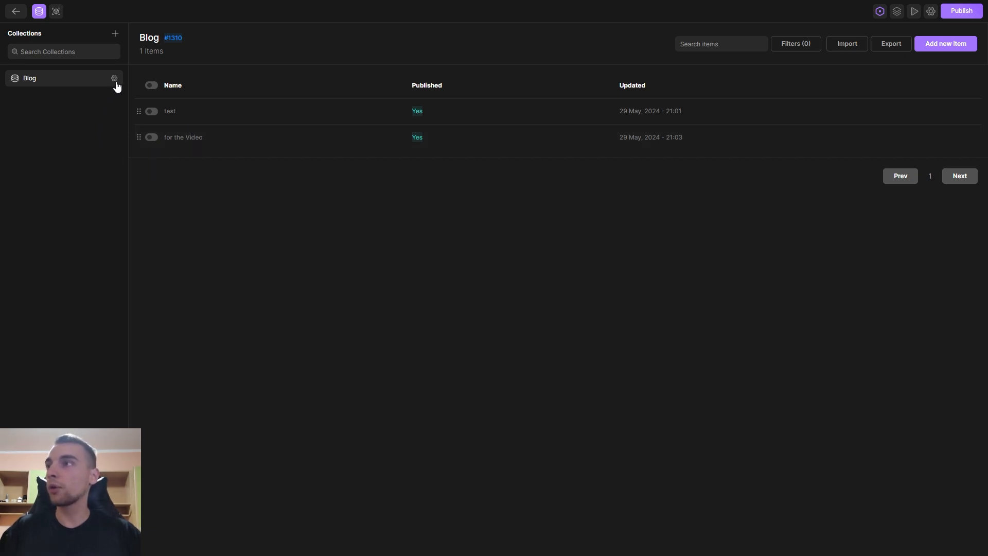
Add a section named Video to the General tab in the Blog collection's settings
left_click(115, 79)
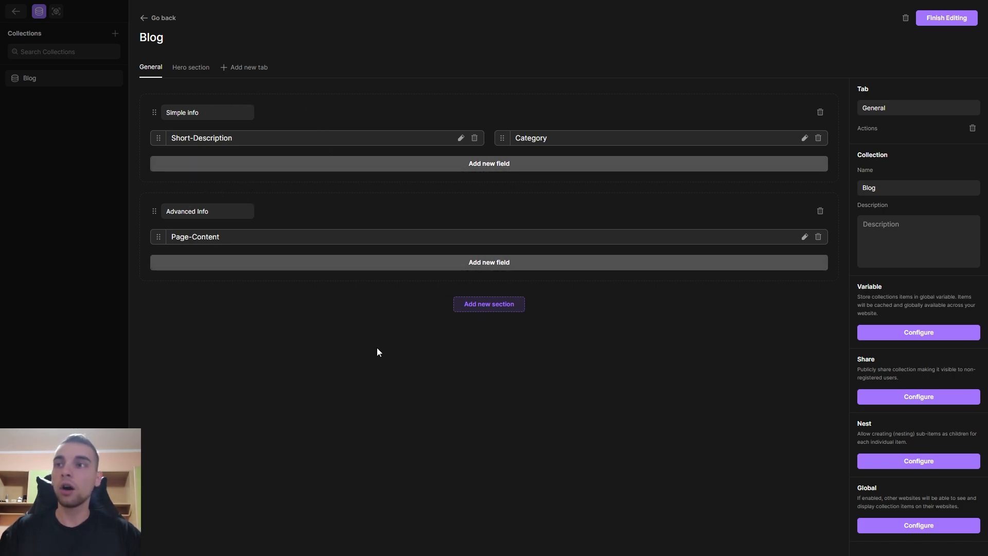
left_click(483, 304)
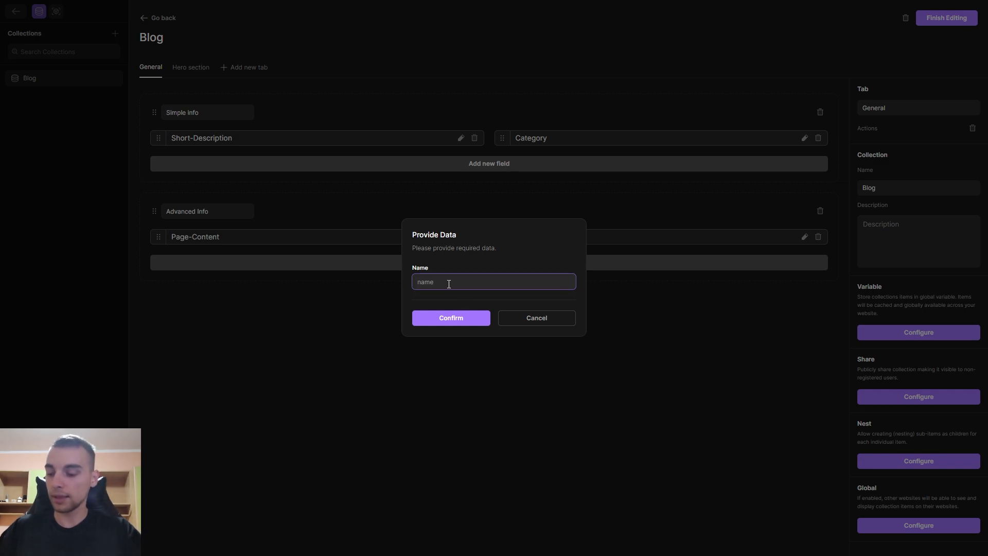
left_click(443, 320)
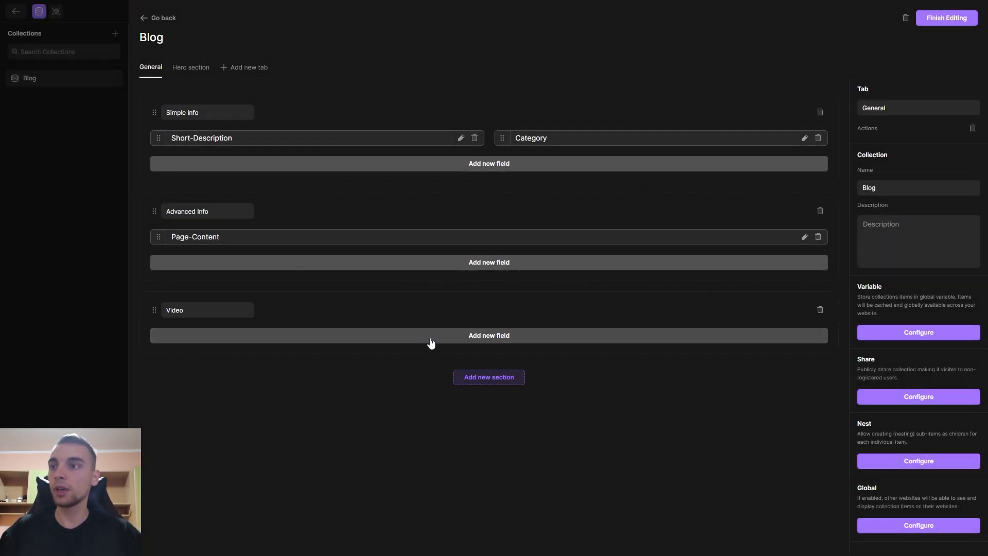
Add a Text field named Video Name to the Video section and save it with a width of 50%
left_click(497, 337)
left_click(339, 220)
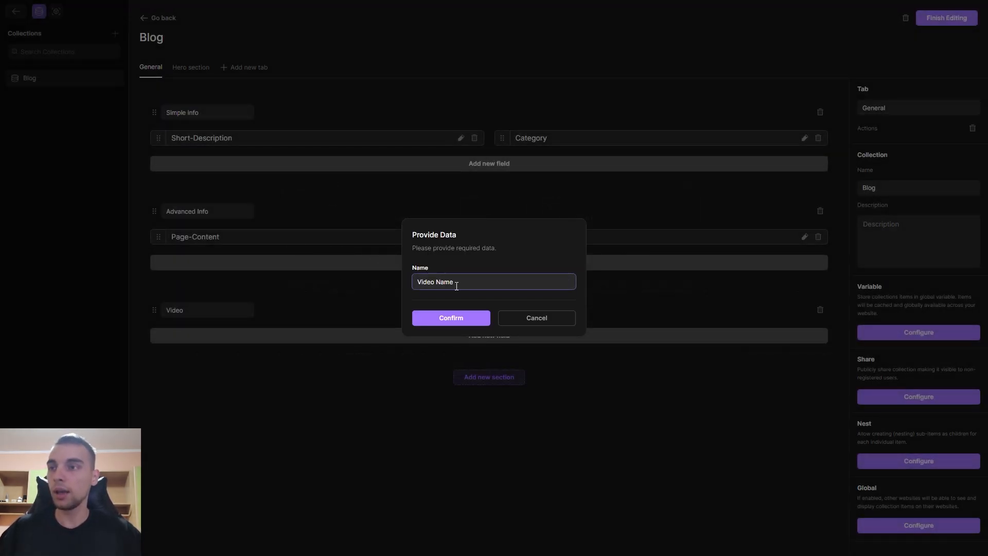
left_click(455, 319)
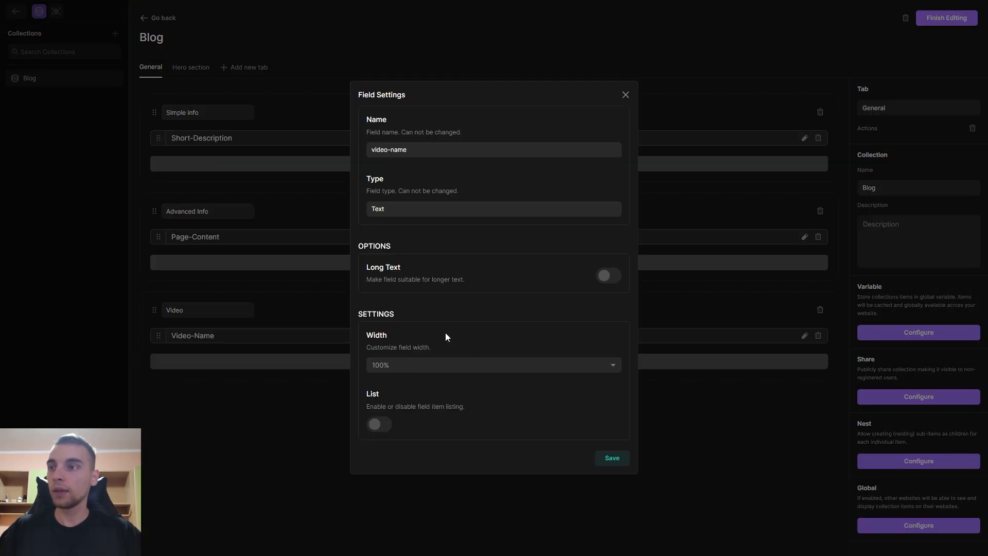
left_click(405, 370)
left_click(387, 386)
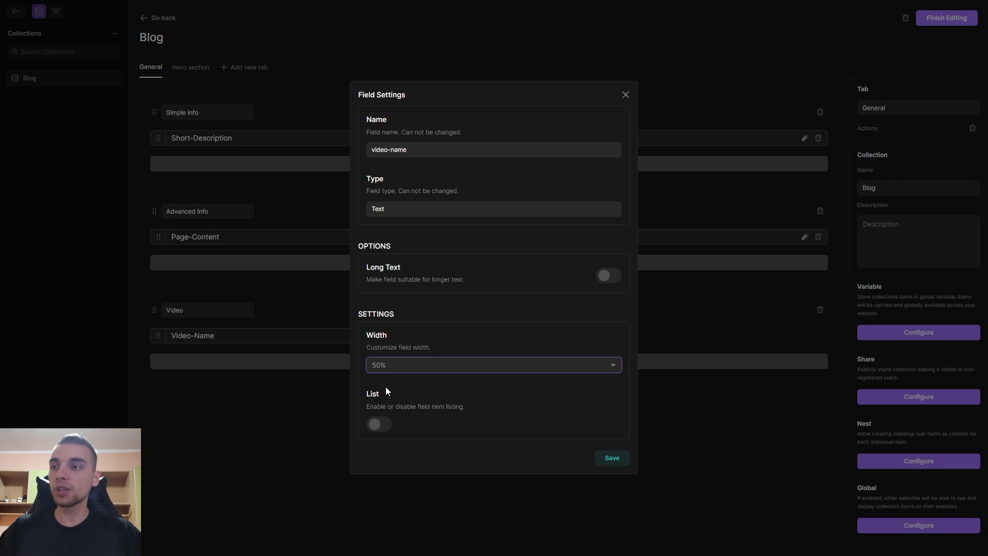
left_click(600, 459)
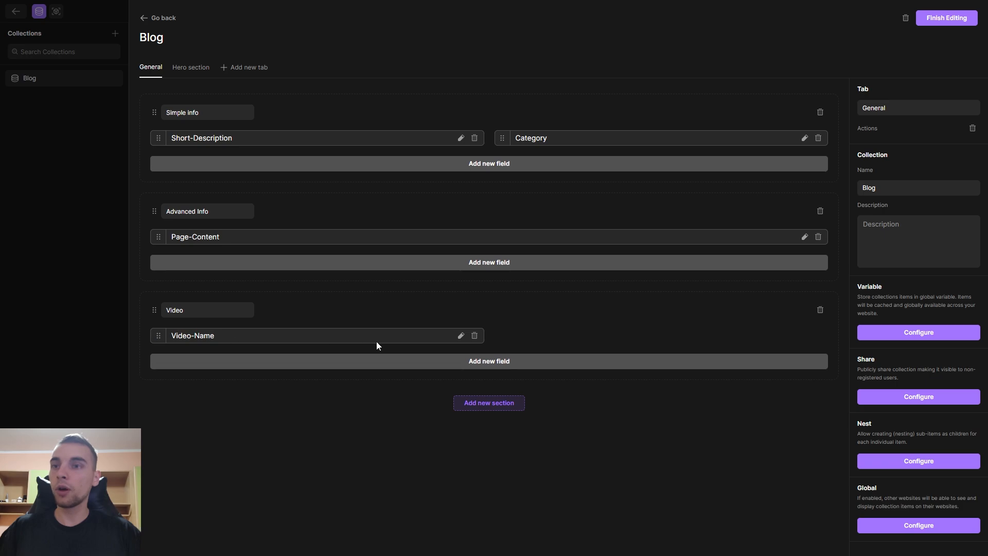
Add a Media field named Video File to the Video section with a width of 50%, and finish editing the collection
left_click(484, 365)
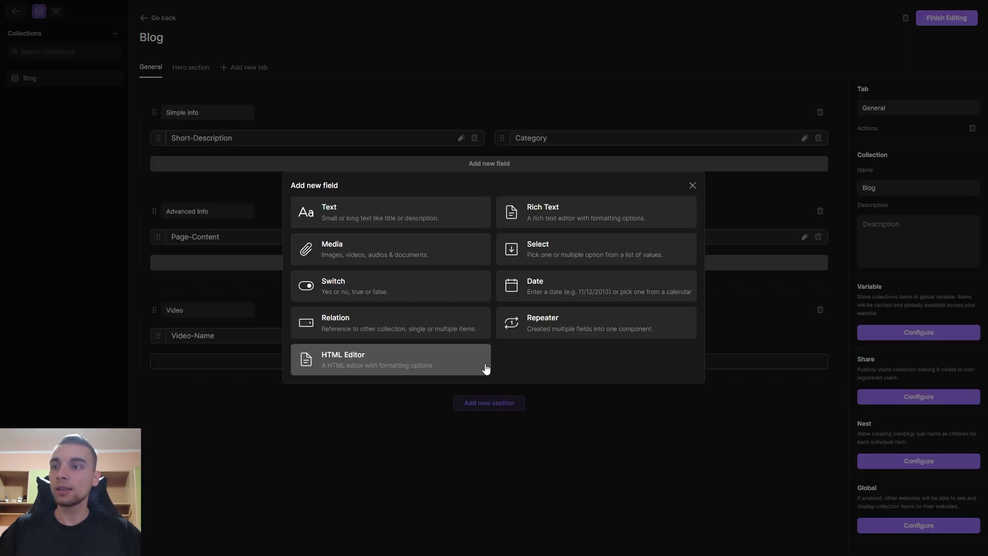
left_click(331, 253)
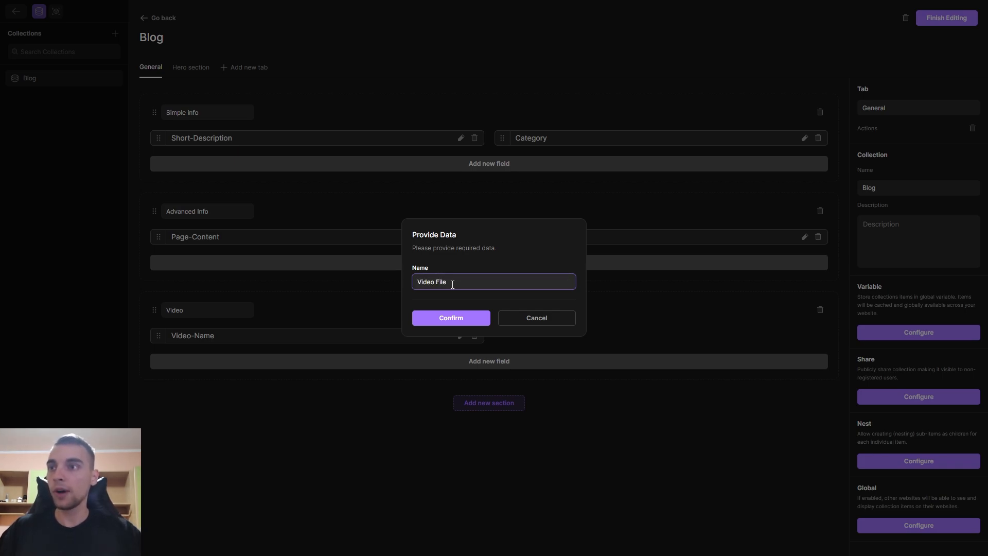
left_click(453, 316)
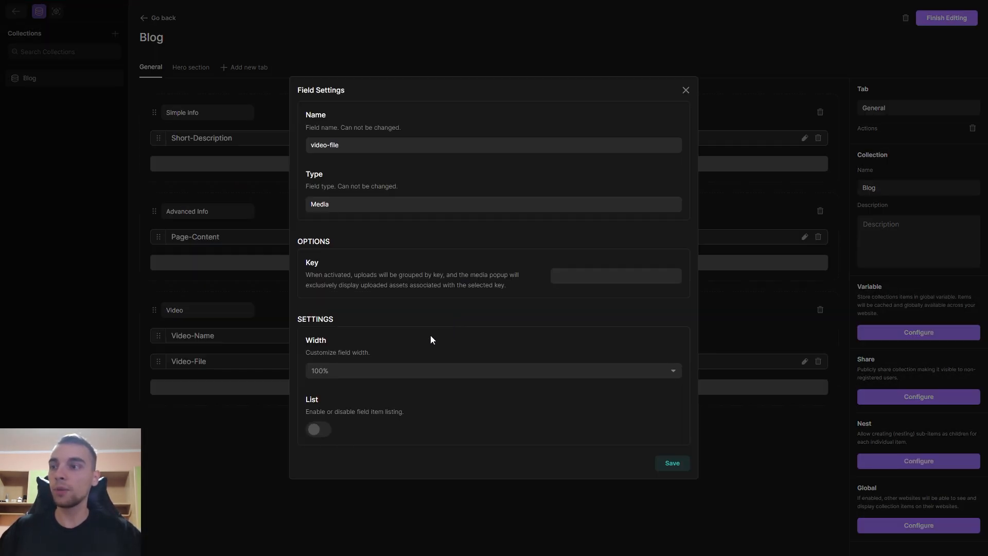
left_click(339, 371)
left_click(340, 391)
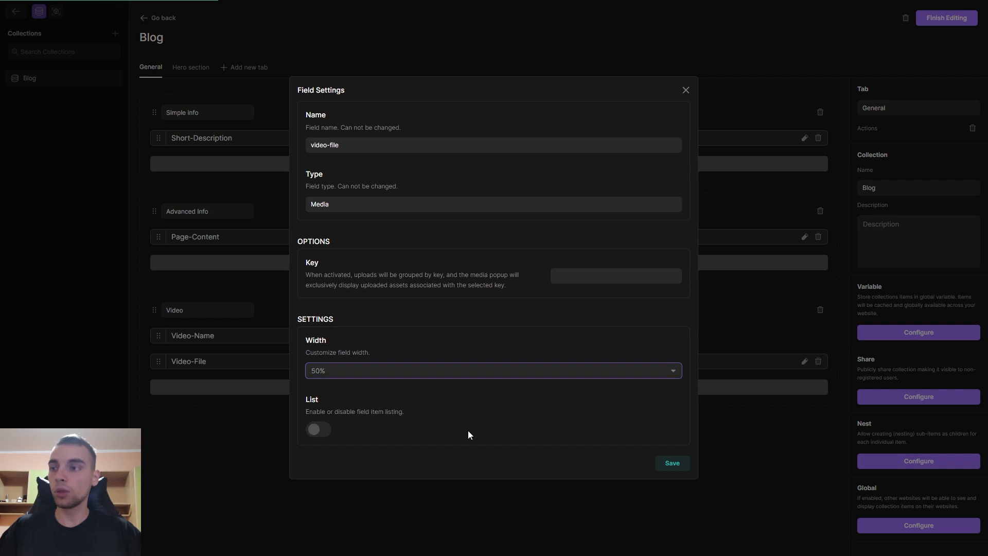
left_click(675, 466)
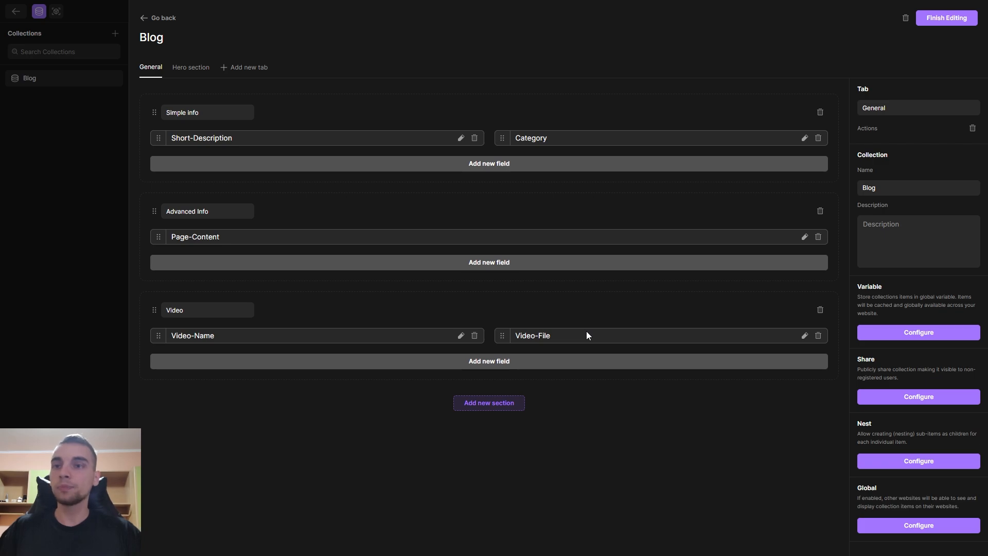
left_click(938, 24)
Check the new Video fields in the "for the Video" blog item, finish editing it and return to the page canvas
left_click(214, 145)
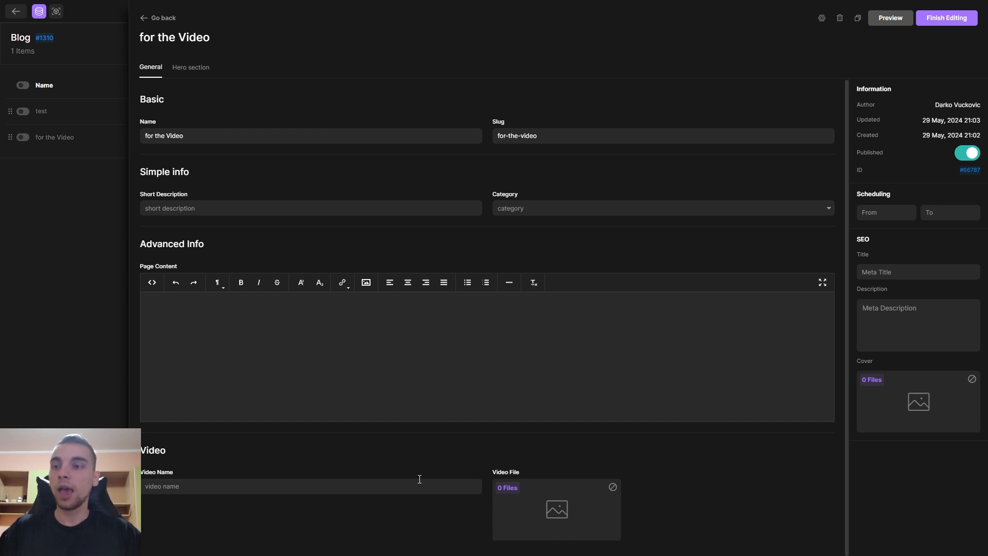
left_click(400, 486)
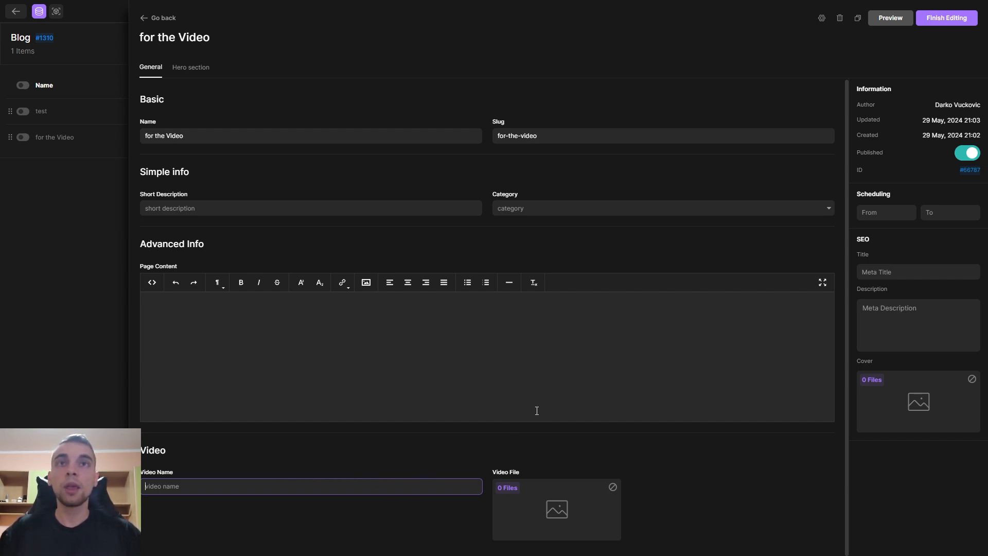
left_click(939, 20)
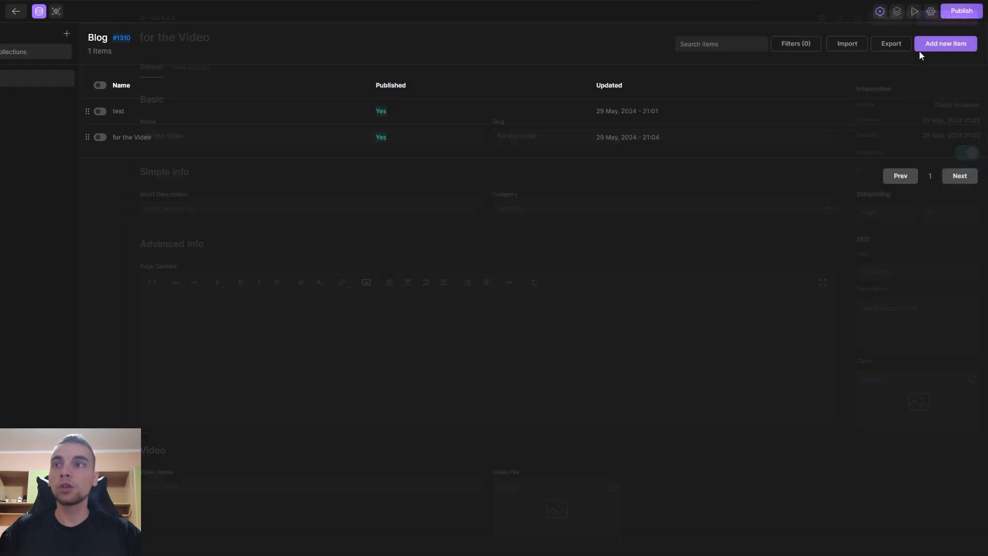
left_click(38, 19)
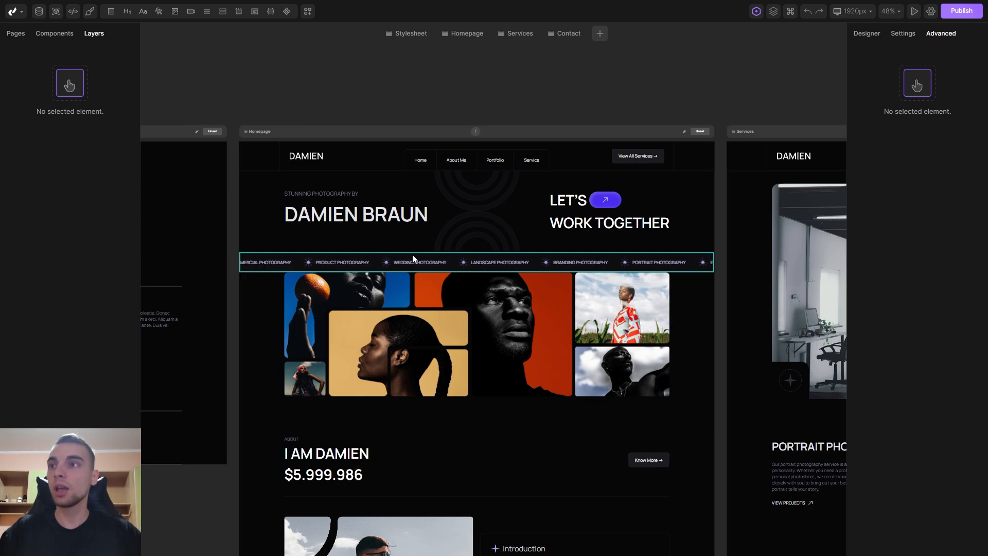
Preview the Homepage at full size, look through it down to the Contact Information section, and exit the preview
left_click(348, 223)
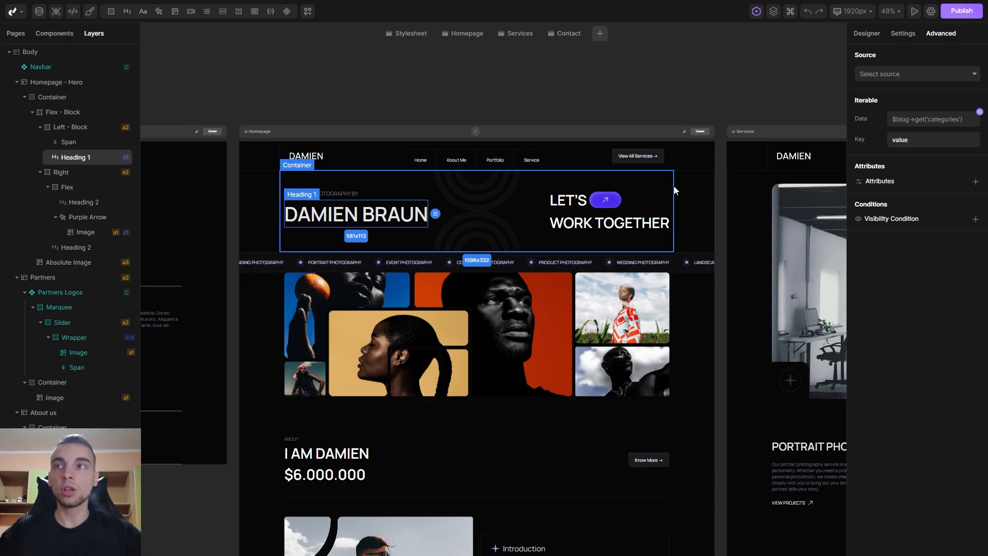
left_click(476, 132)
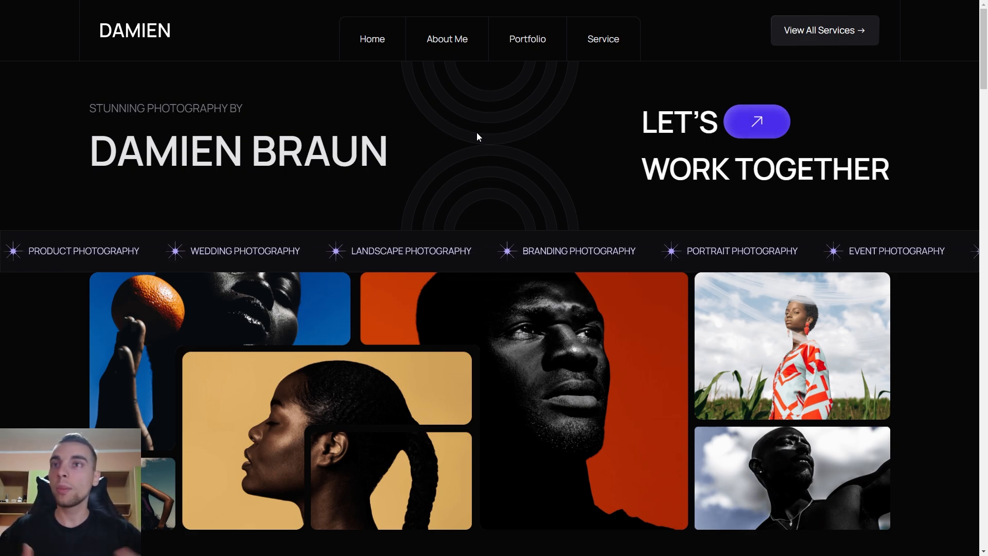
scroll(509, 165, "down", 4)
scroll(715, 185, "down", 3)
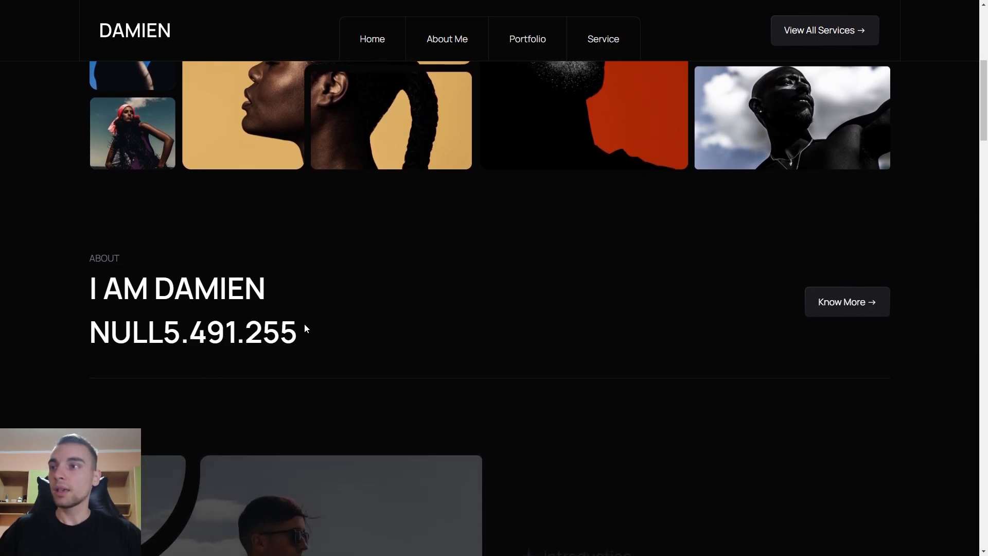
scroll(262, 329, "down", 3)
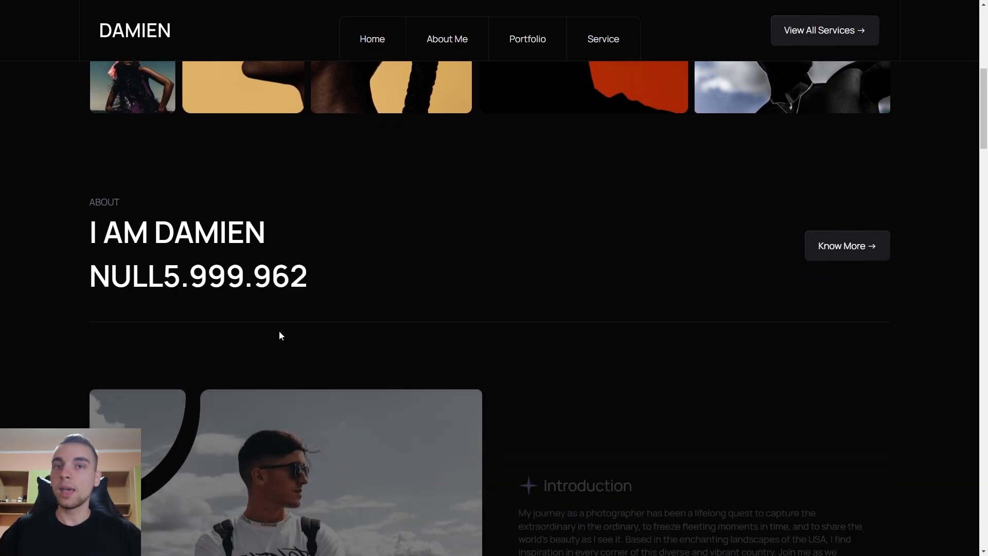
scroll(641, 343, "down", 3)
scroll(640, 342, "down", 3)
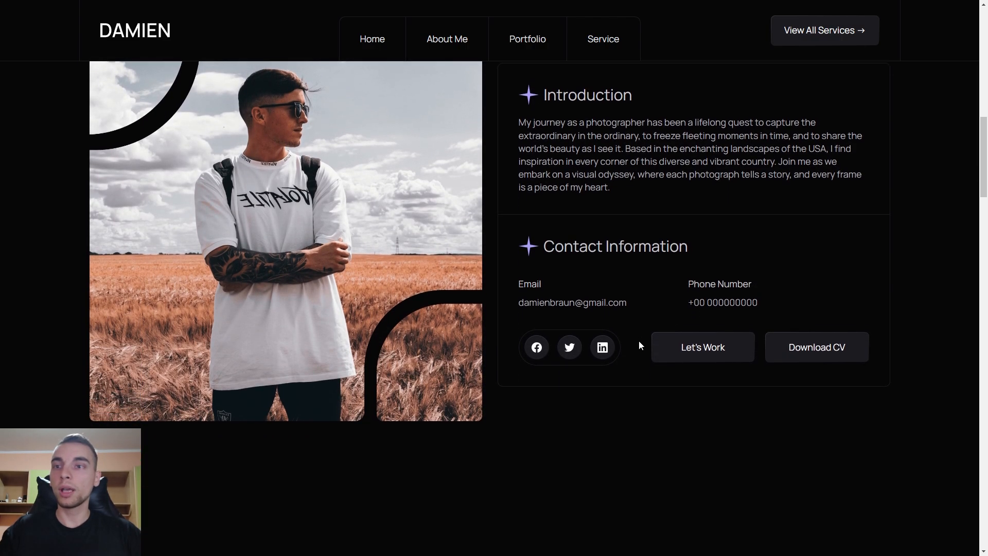
key("Escape")
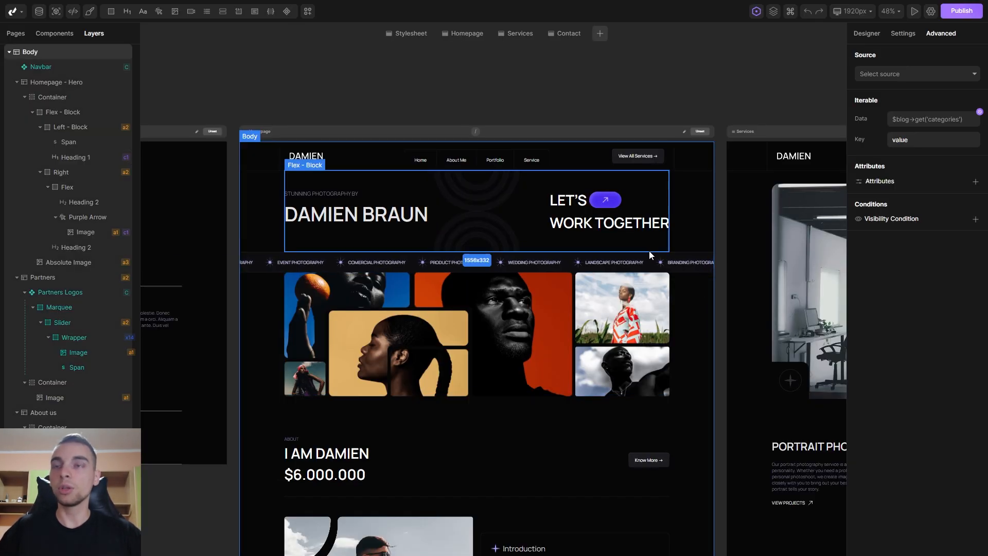
Append the word TEST to the Homepage hero's Heading 1 content and check the change in the page preview
left_click(402, 213)
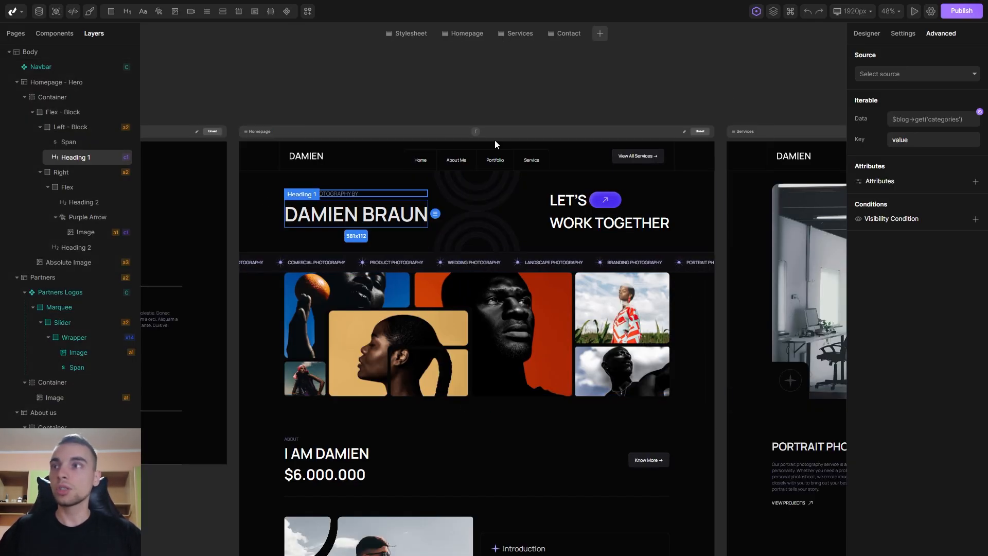
left_click(903, 32)
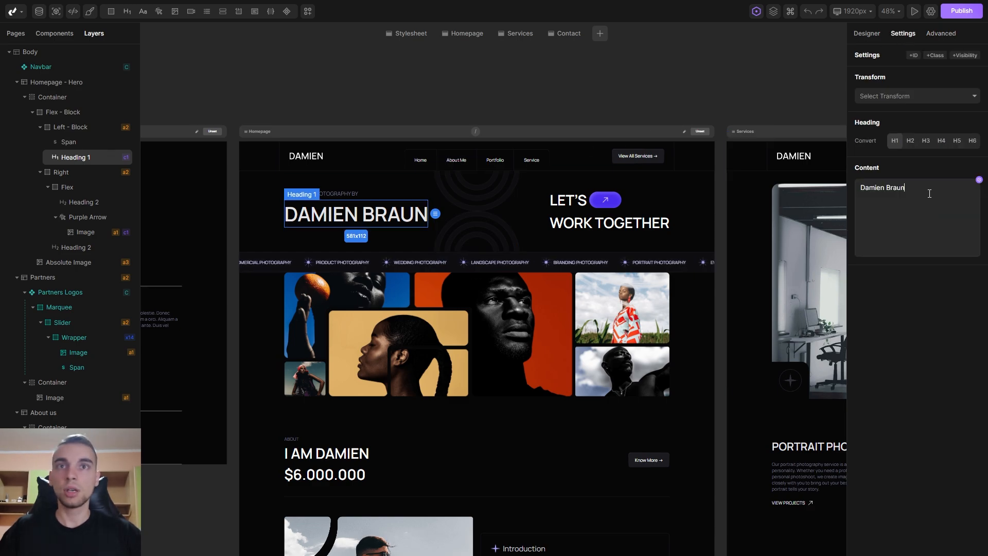
left_click(929, 193)
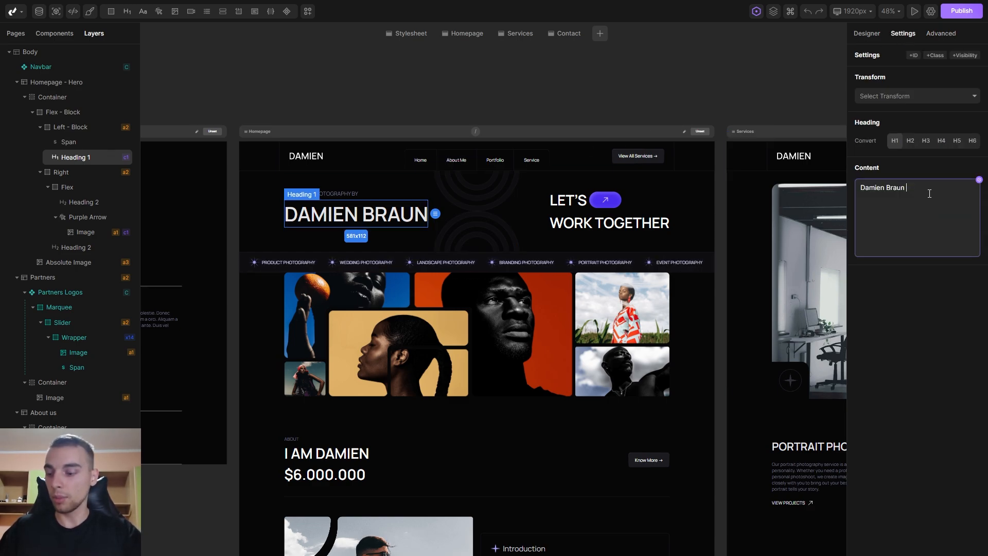
type("TEST")
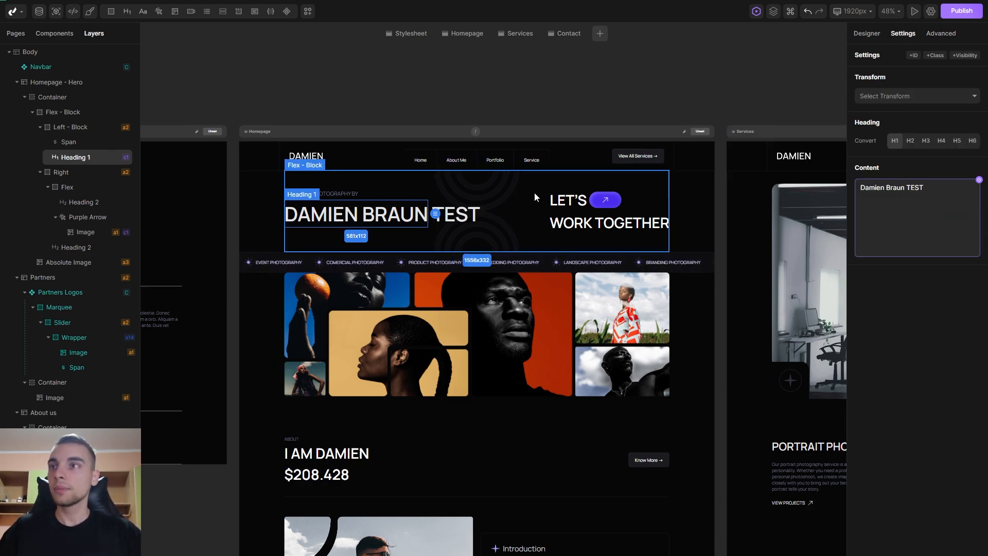
left_click(477, 134)
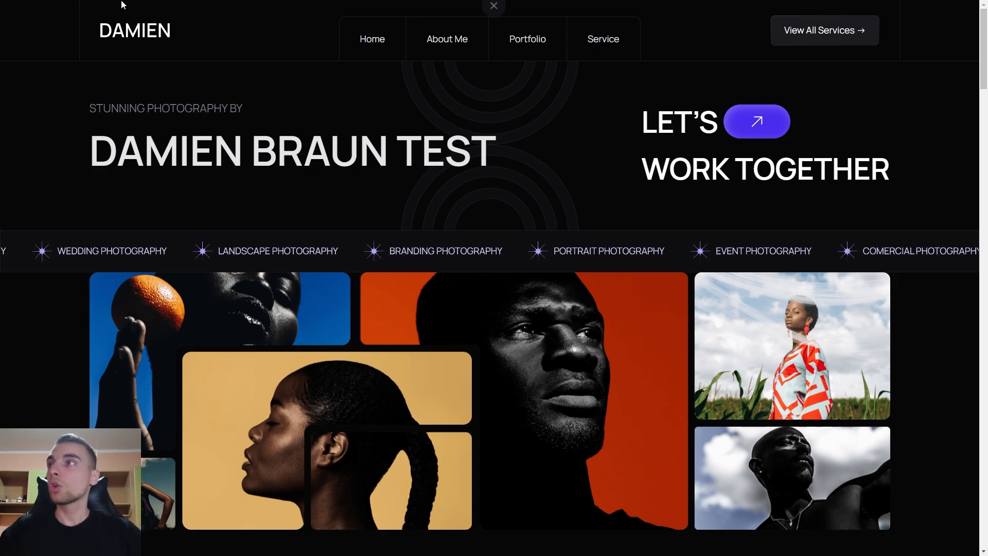
key("Escape")
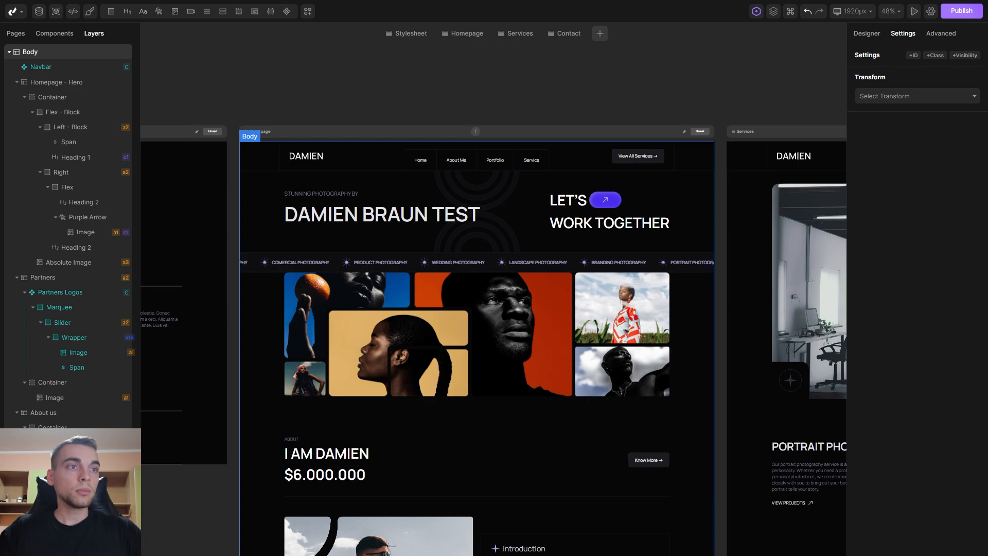
Add the existing bg-red class to the Homepage hero's Heading 1
left_click(427, 223)
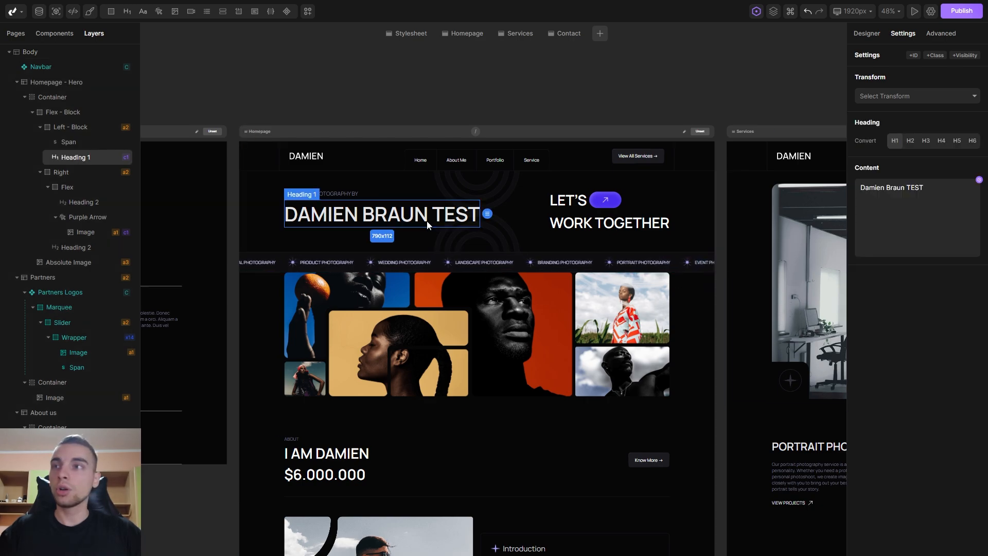
left_click(867, 33)
scroll(902, 195, "down", 5)
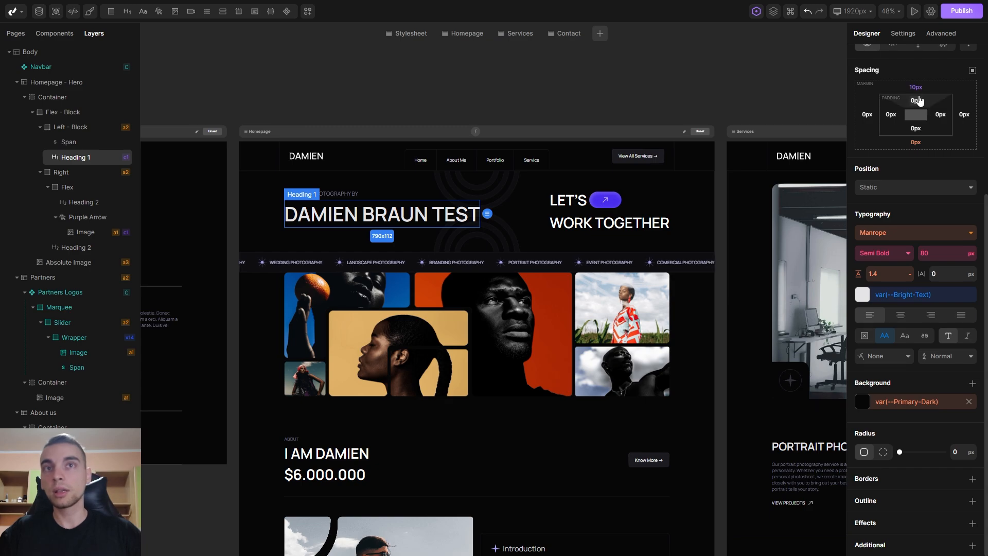
scroll(905, 180, "up", 5)
left_click(933, 78)
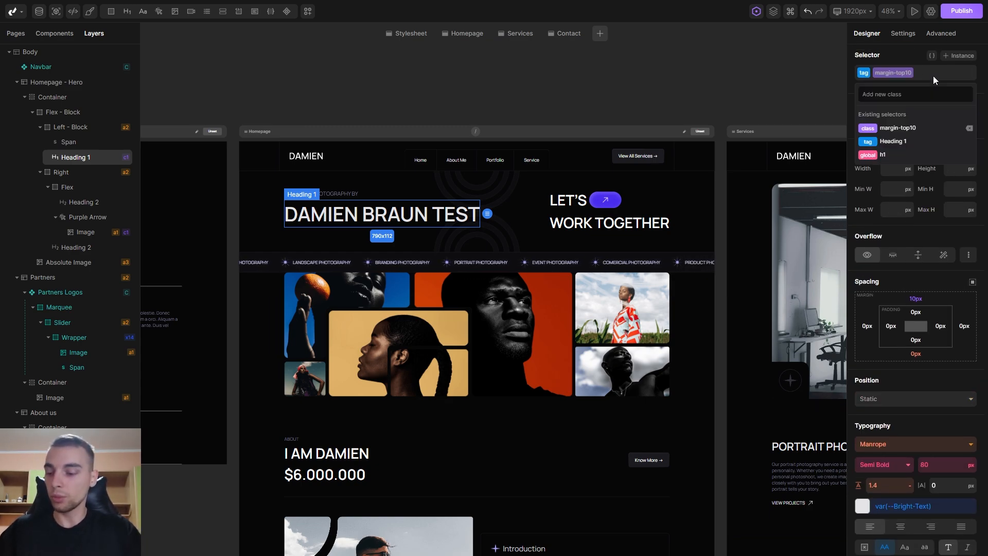
type("bg")
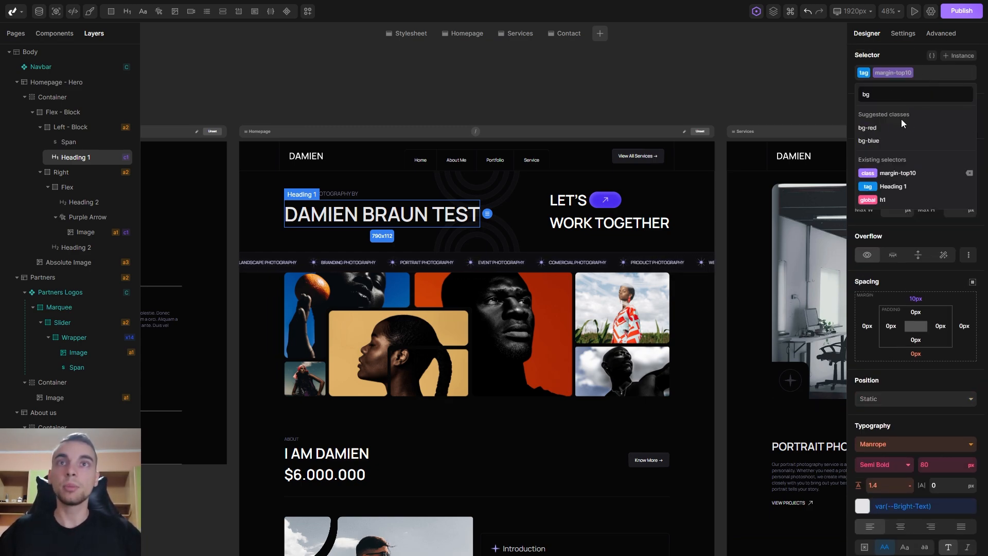
left_click(884, 134)
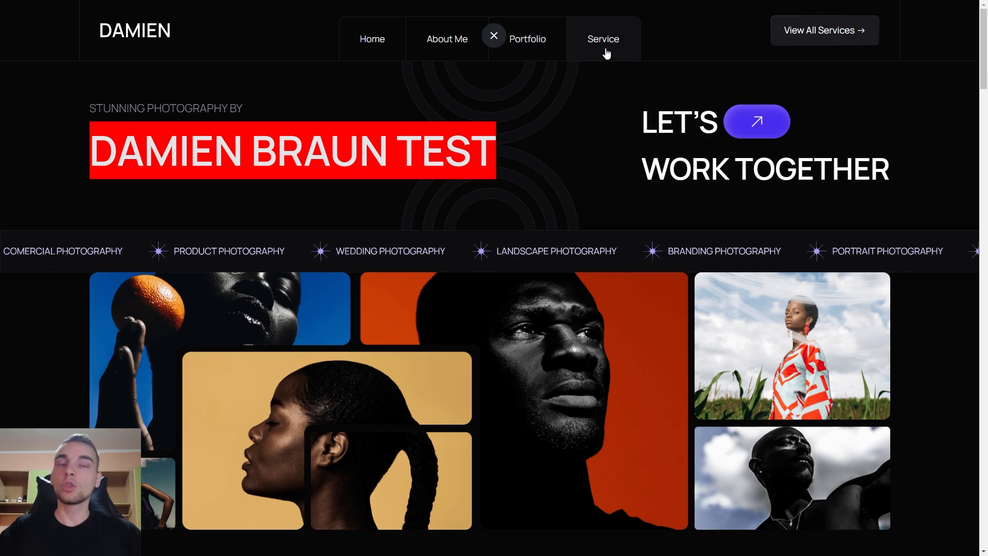
Browse between the Home, About Me, Portfolio and Service pages in the site preview using its navigation links, ending on Home
left_click(523, 47)
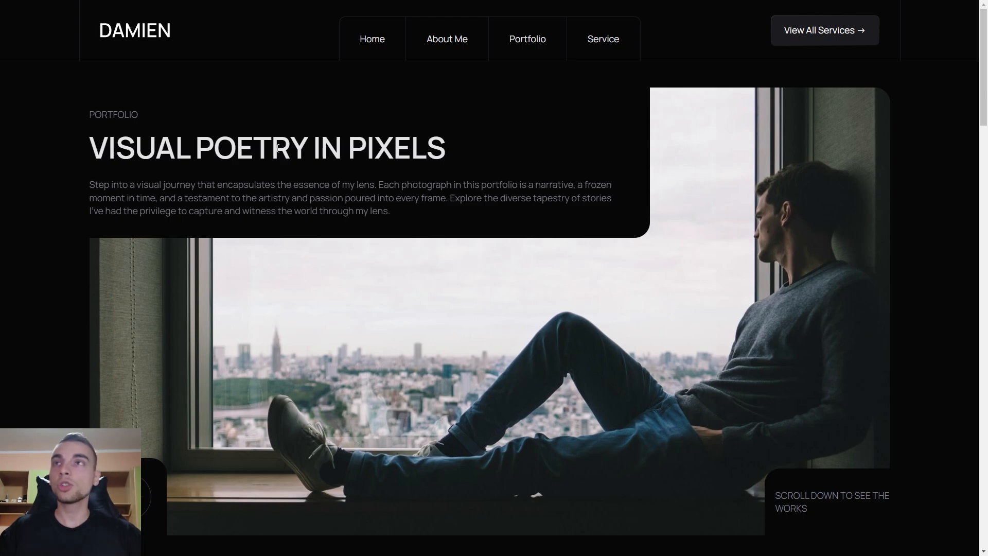
left_click(383, 44)
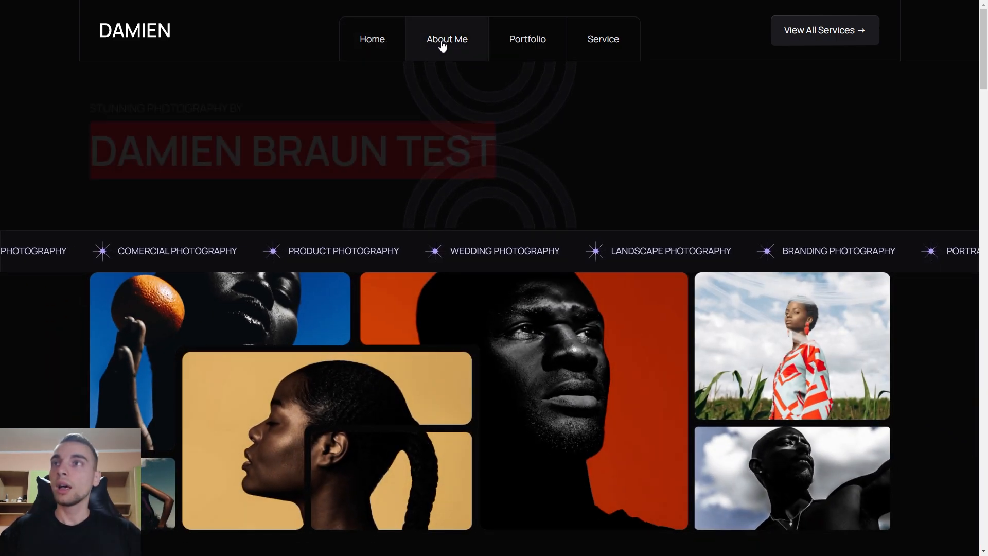
left_click(442, 45)
left_click(515, 41)
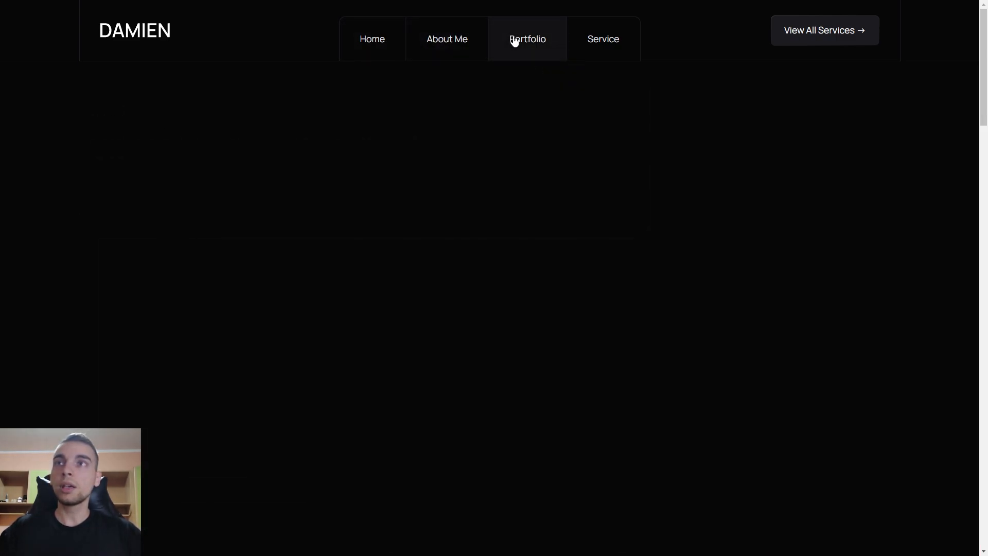
left_click(600, 39)
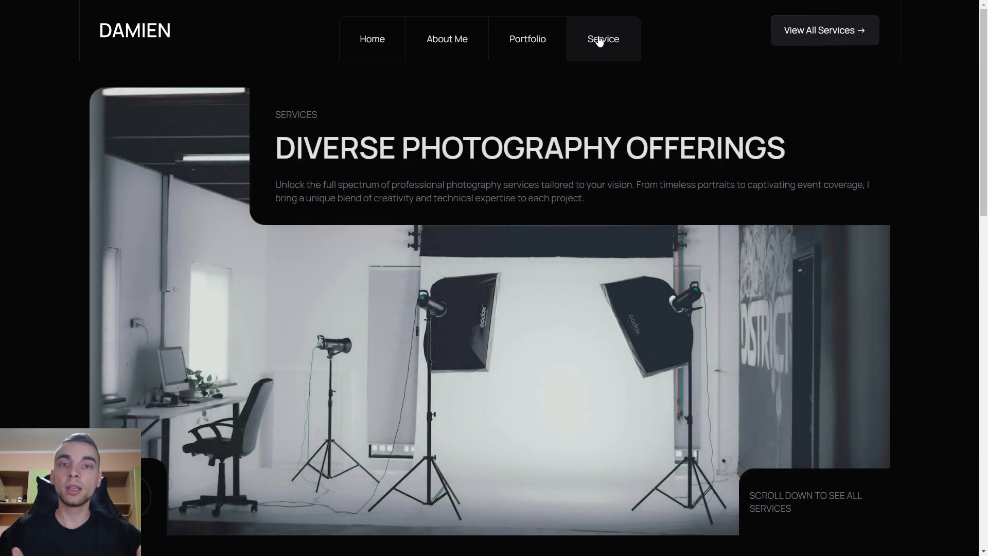
left_click(531, 43)
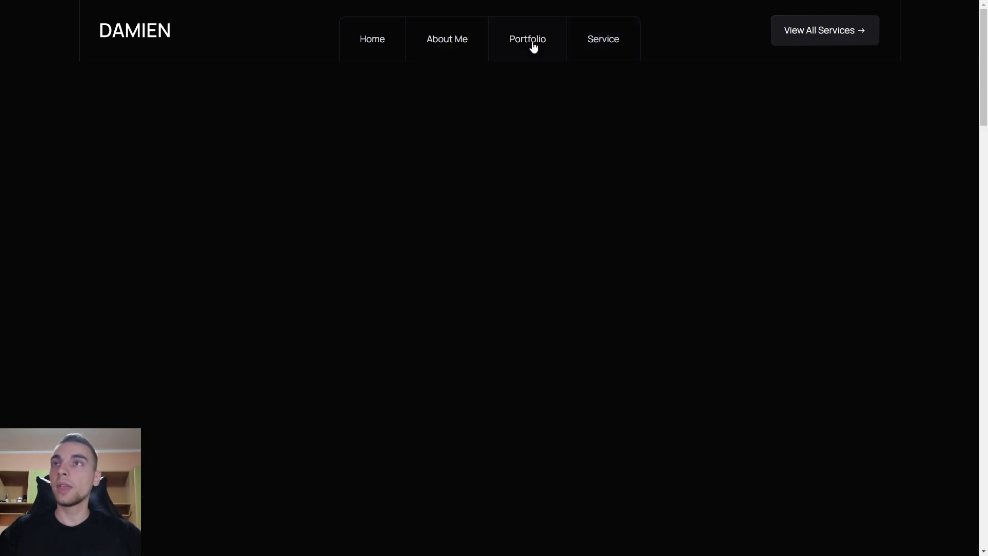
left_click(458, 41)
left_click(379, 43)
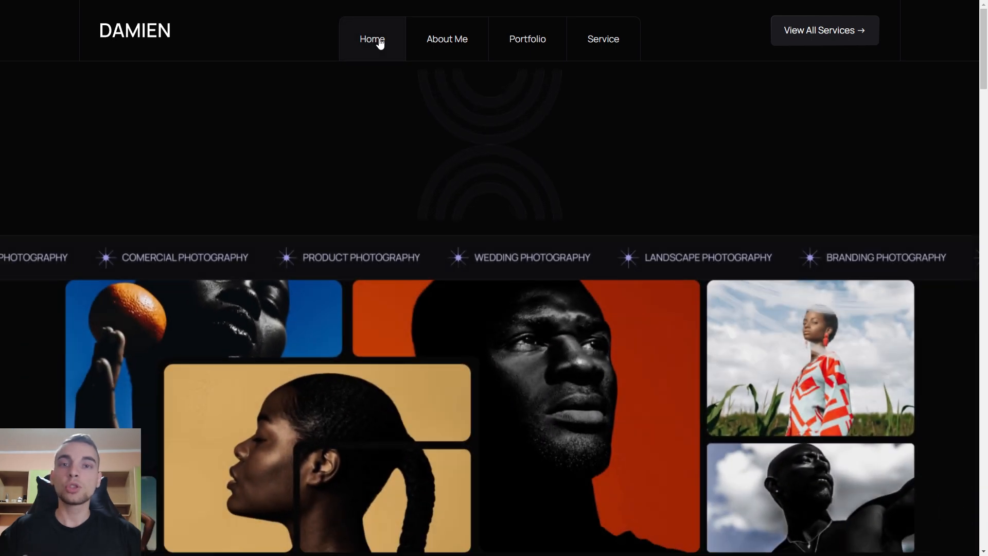